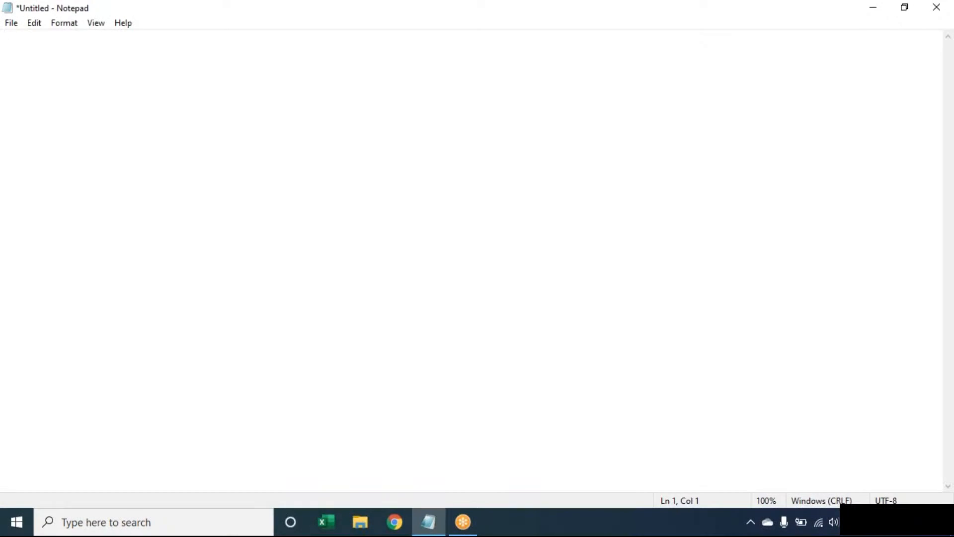
Step: Start Excel with a blank workbook, then return to the empty Notepad note
{"action": "left_click", "coordinate": [330, 524]}
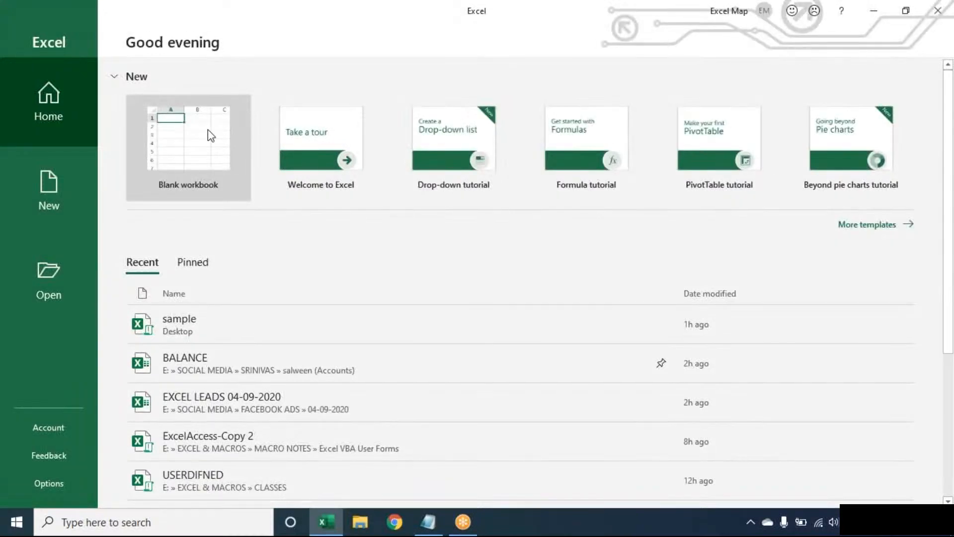
{"action": "left_click", "coordinate": [211, 135]}
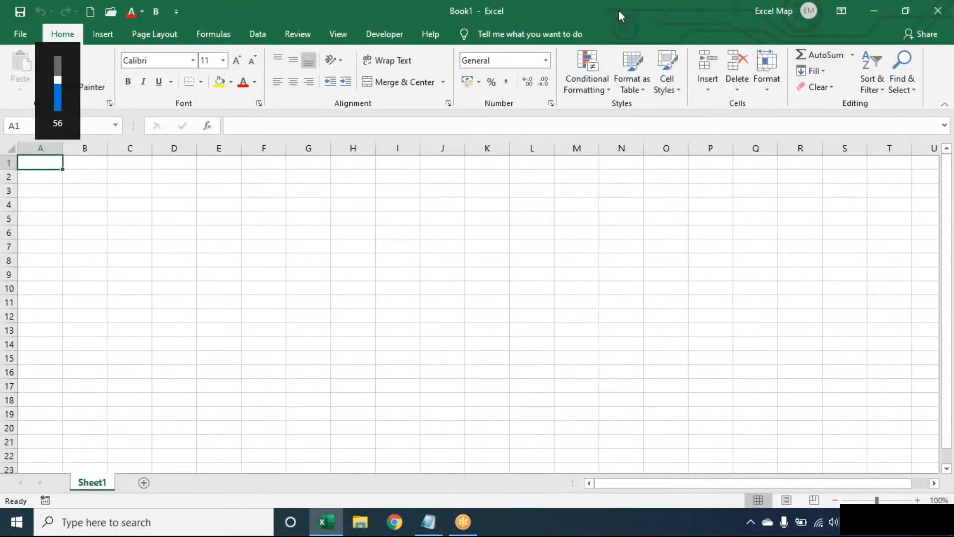
{"action": "left_click", "coordinate": [430, 526]}
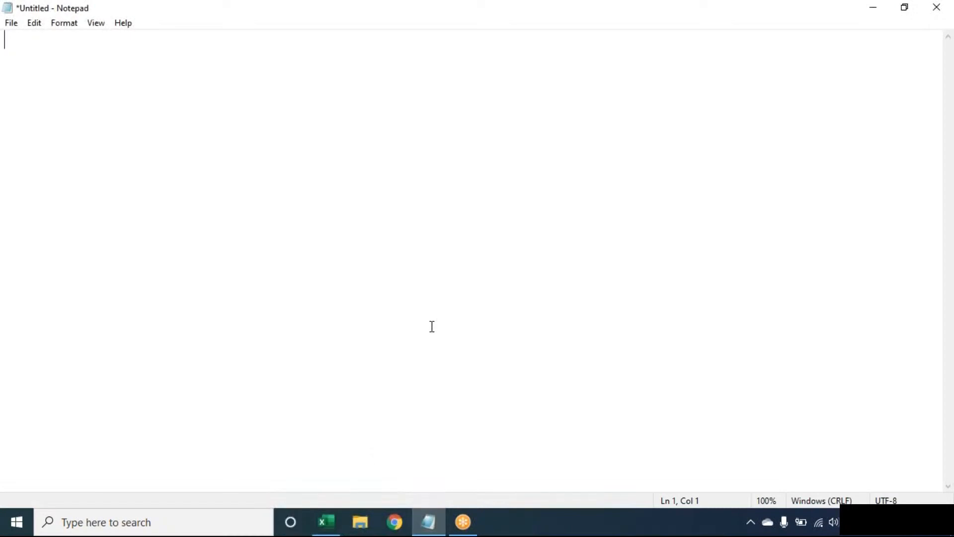
Step: Title the note 'Count the no.of words in a cells' with a dashed line beneath it
{"action": "type", "text": "Count the no.of word"}
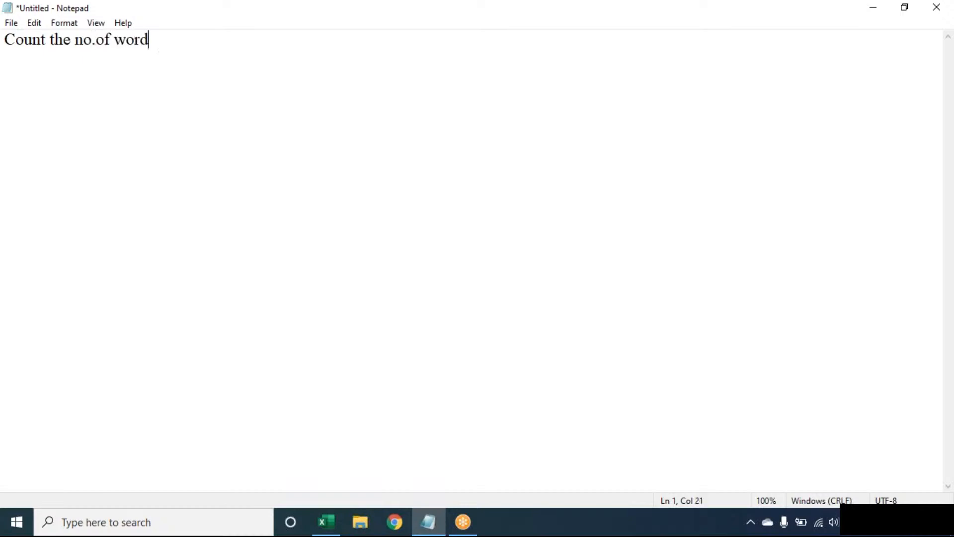
{"action": "type", "text": "s in a cells"}
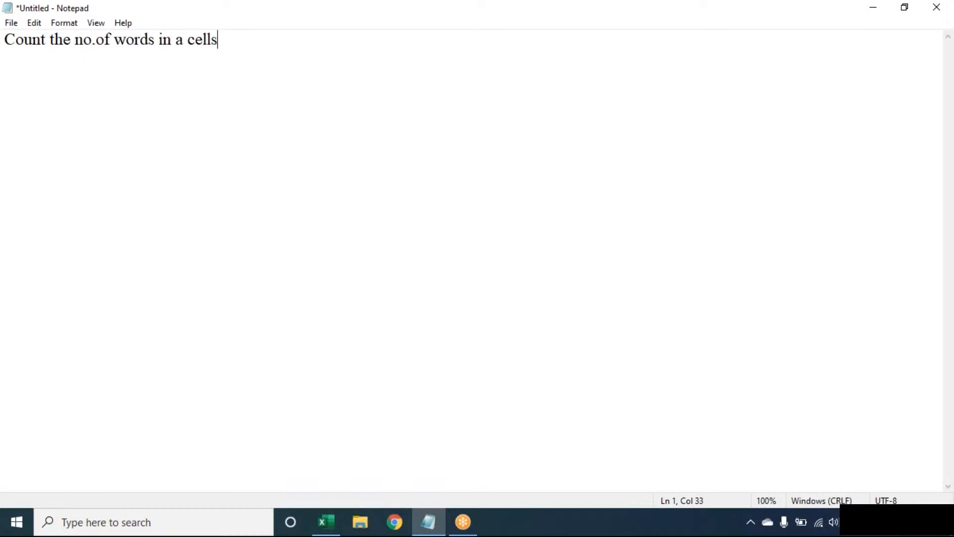
{"action": "key", "text": "Return"}
{"action": "type", "text": "-----------------------------------"}
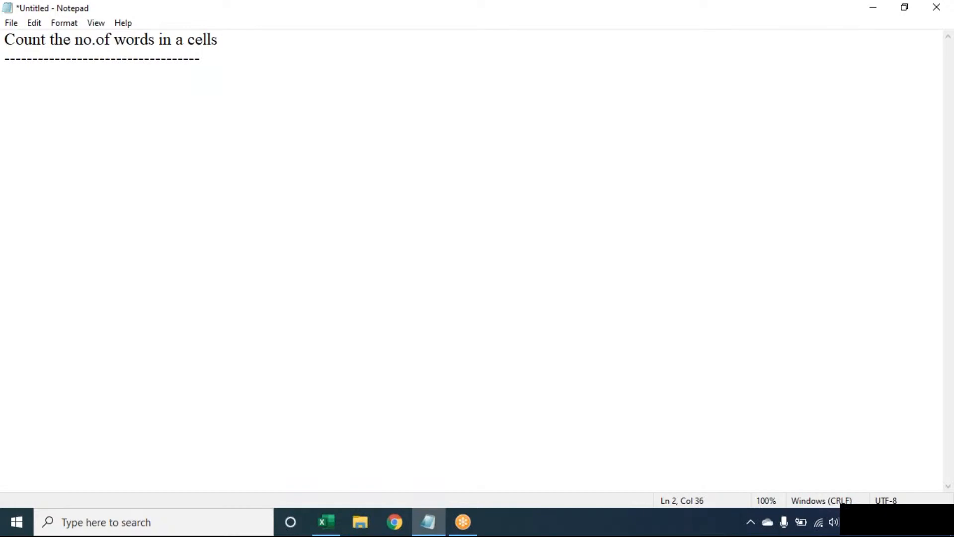
{"action": "left_click", "coordinate": [665, 27]}
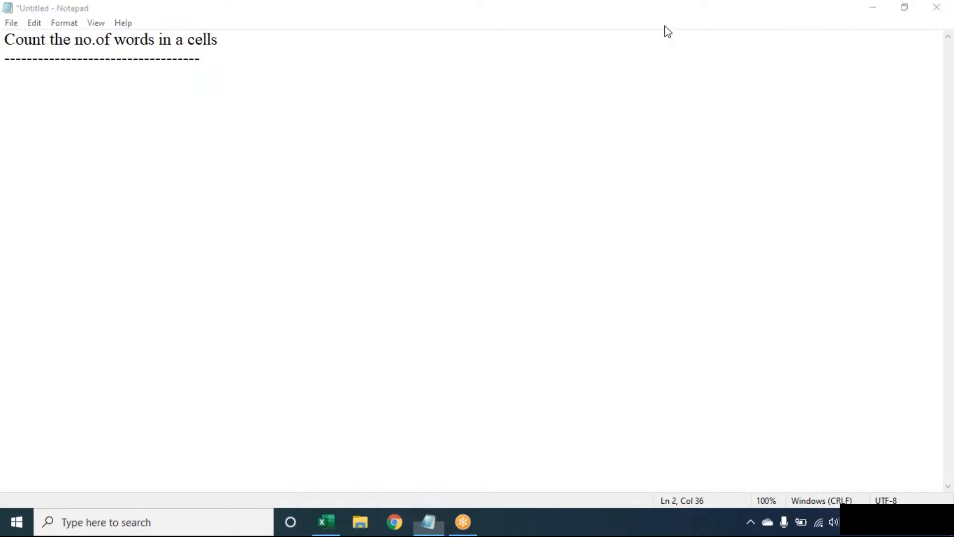
{"action": "left_click", "coordinate": [708, 55]}
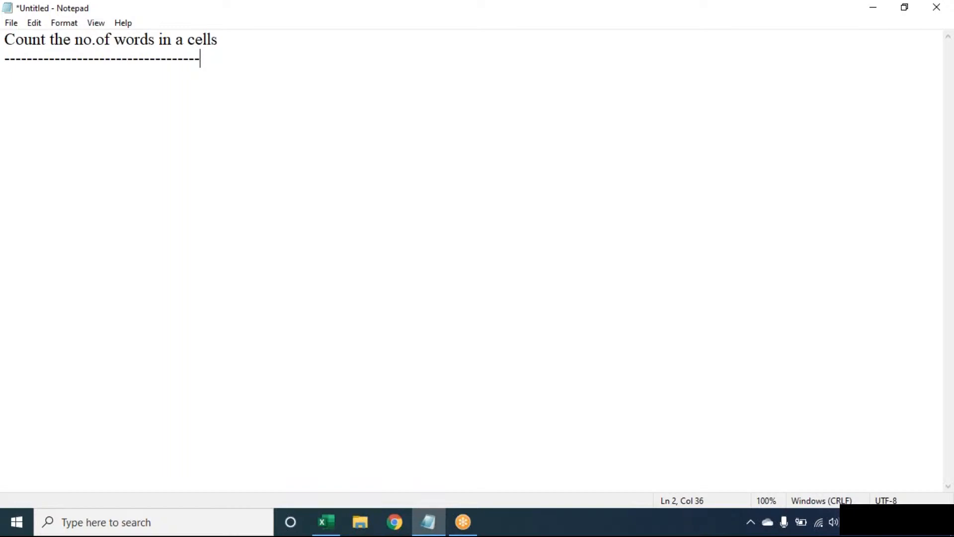
Step: Switch to Excel and set the zoom to 130%
{"action": "left_click", "coordinate": [326, 522]}
{"action": "key", "text": "alt"}
{"action": "type", "text": "wq"}
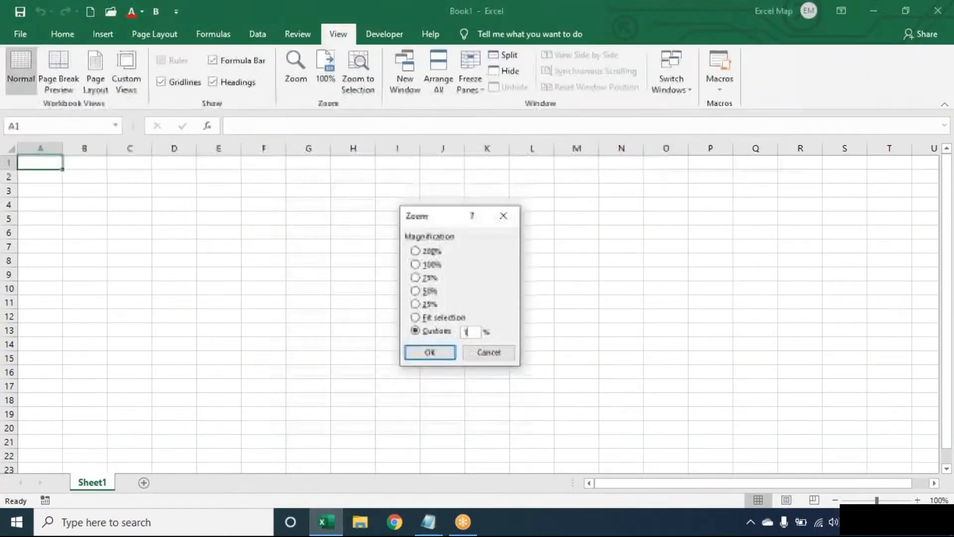
{"action": "type", "text": "130"}
{"action": "key", "text": "Return"}
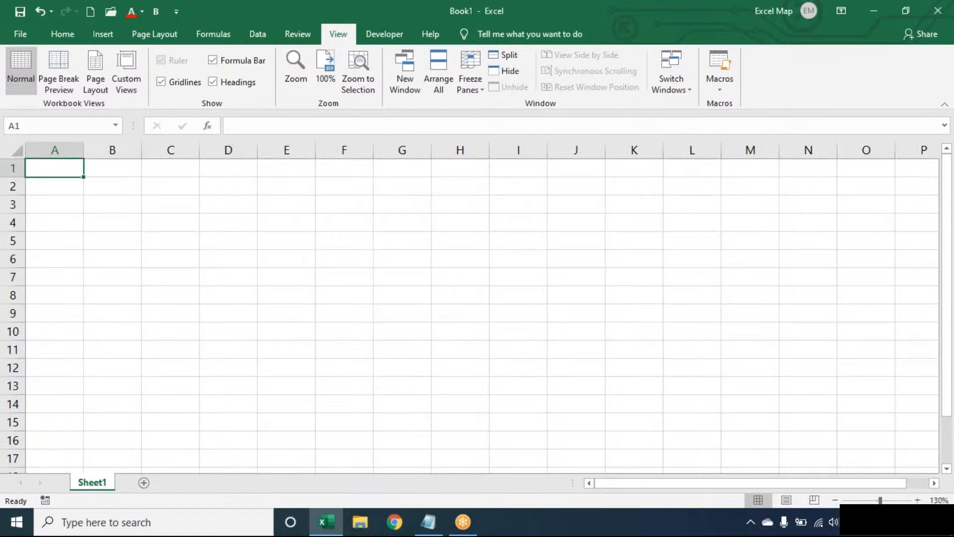
Step: Enter SALWEEN TECH DSNR, a person's full name and EXCEL in A1:A3
{"action": "type", "text": "SALWE"}
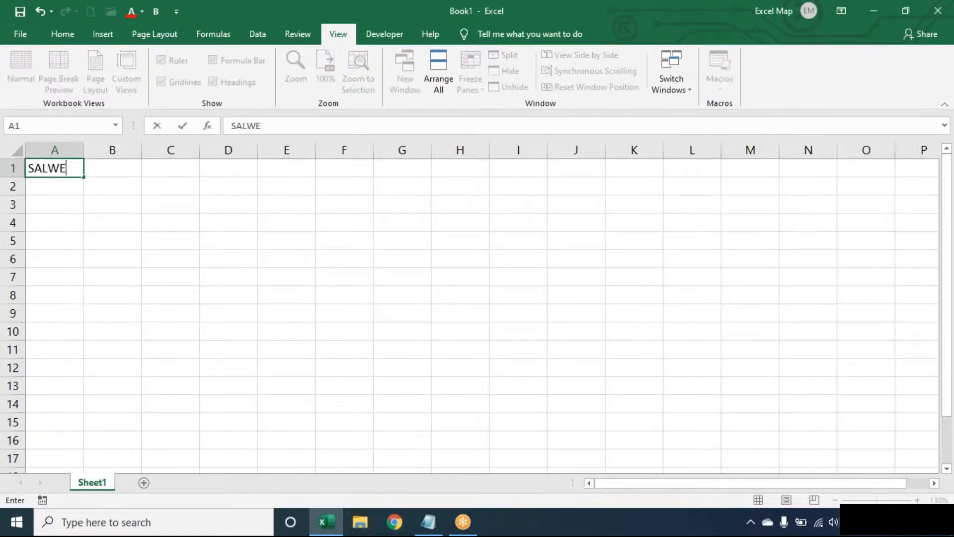
{"action": "type", "text": "EN TECH DSNR"}
{"action": "key", "text": "Return"}
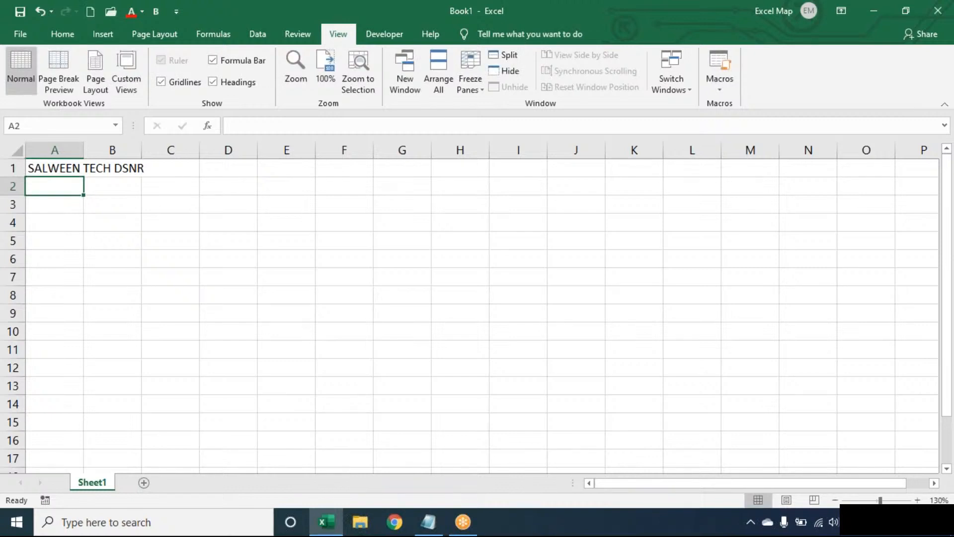
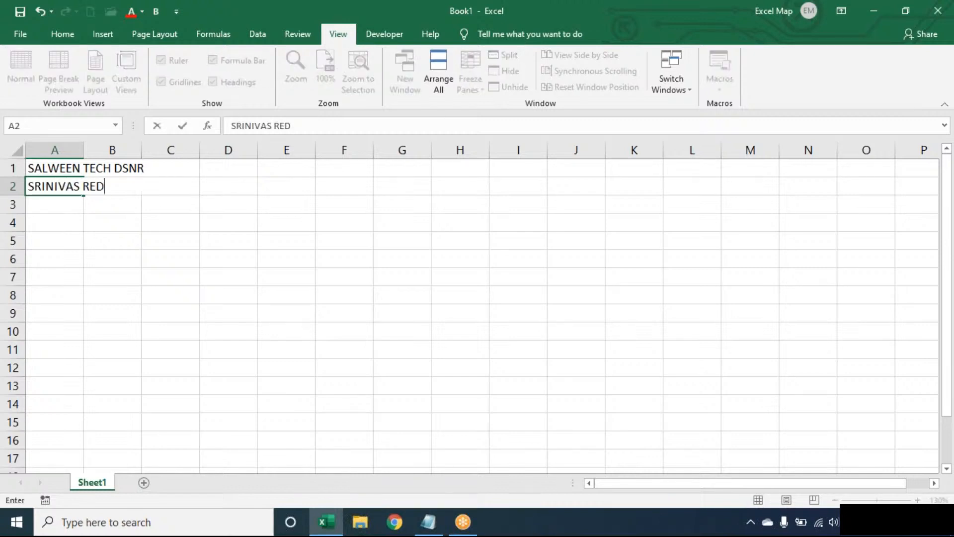
{"action": "key", "text": "Return"}
{"action": "type", "text": "EXCEL"}
{"action": "left_click", "coordinate": [82, 168]}
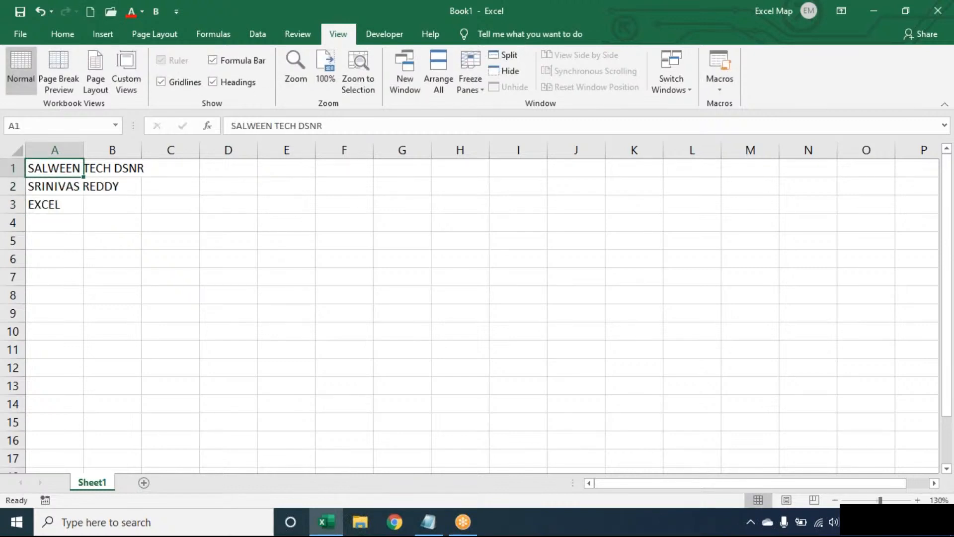
Step: AutoFit column A to its longest entry
{"action": "key", "text": "alt+o"}
{"action": "key", "text": "c"}
{"action": "key", "text": "a"}
{"action": "key", "text": "Right"}
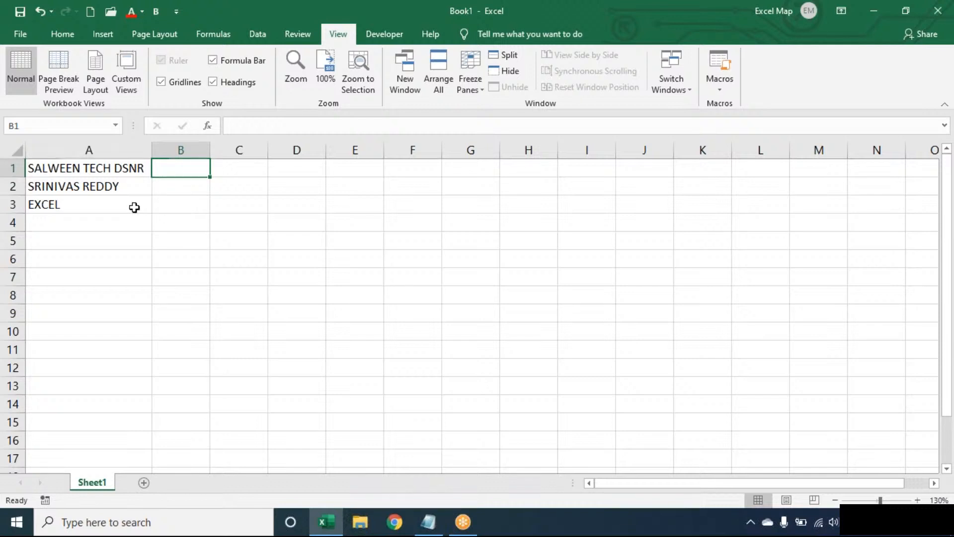
{"action": "left_click", "coordinate": [135, 207]}
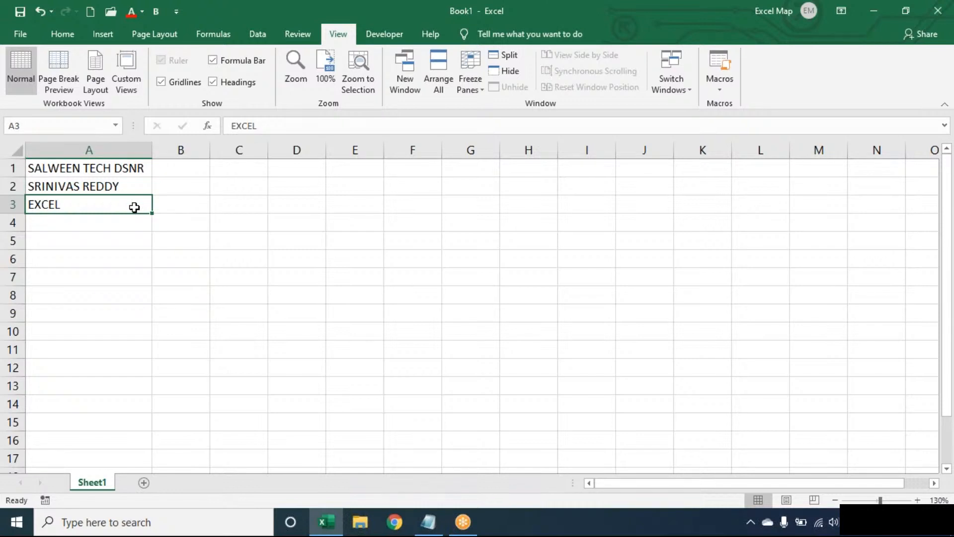
{"action": "key", "text": "Up"}
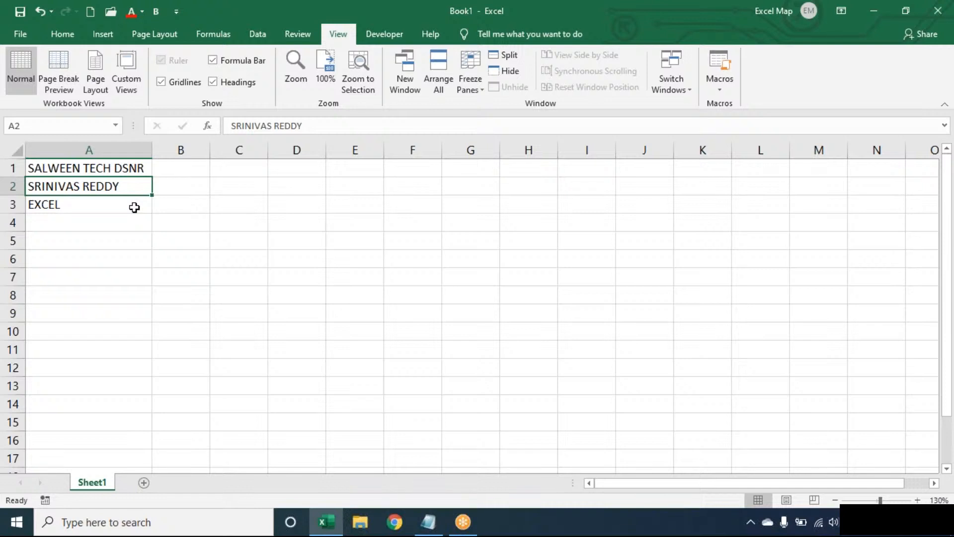
{"action": "key", "text": "Up"}
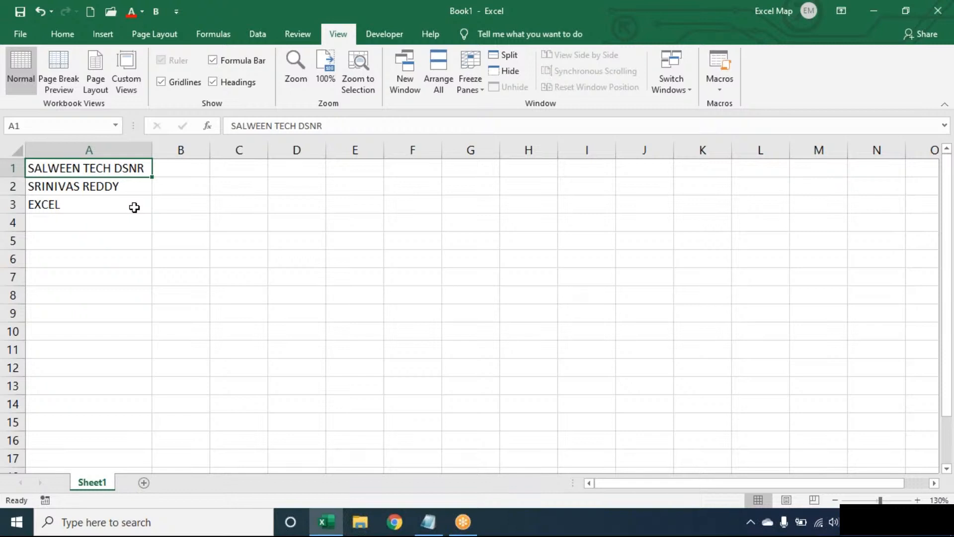
{"action": "left_click", "coordinate": [134, 207]}
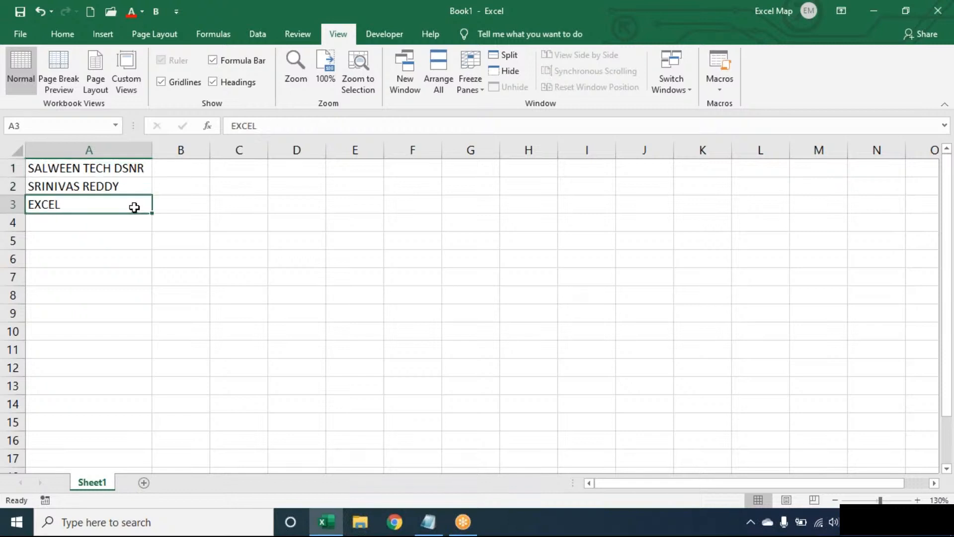
{"action": "key", "text": "Up"}
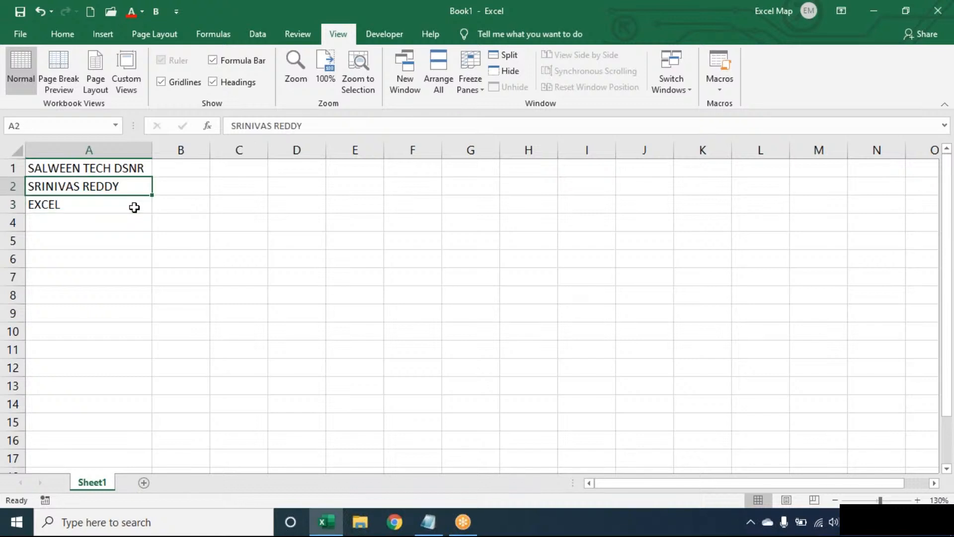
{"action": "key", "text": "Up"}
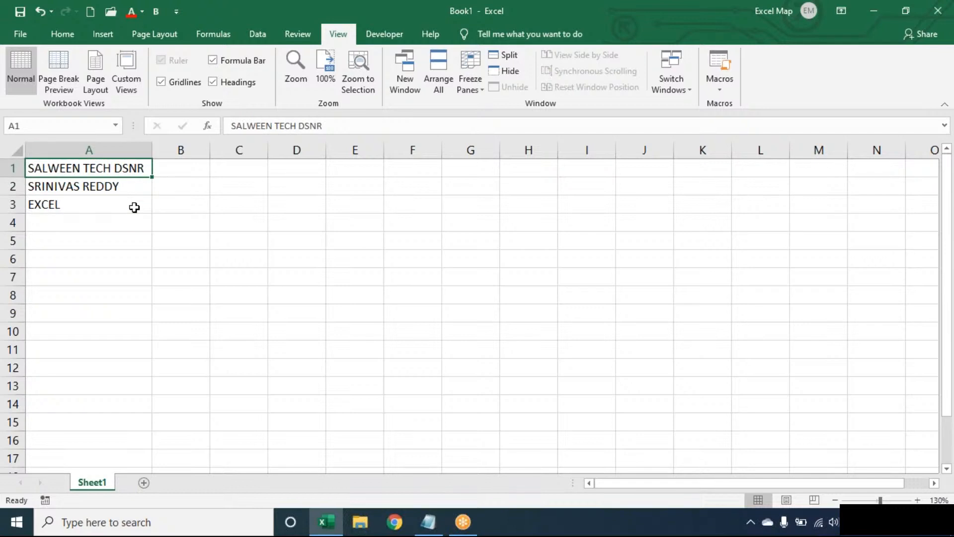
{"action": "key", "text": "Right"}
{"action": "key", "text": "Right"}
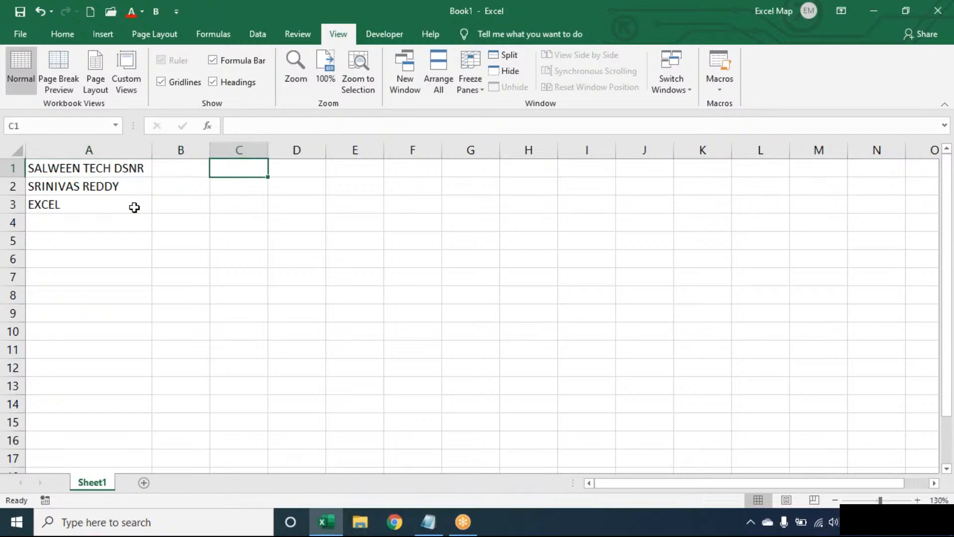
Step: Enter =LEN(A1) in C1, giving the 17-character length of A1
{"action": "type", "text": "=LEN"}
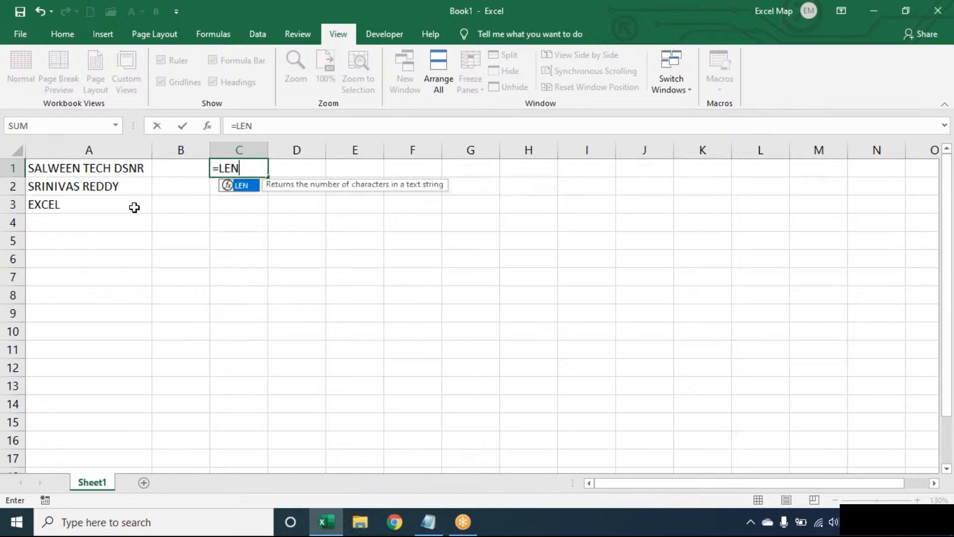
{"action": "type", "text": "(A1)"}
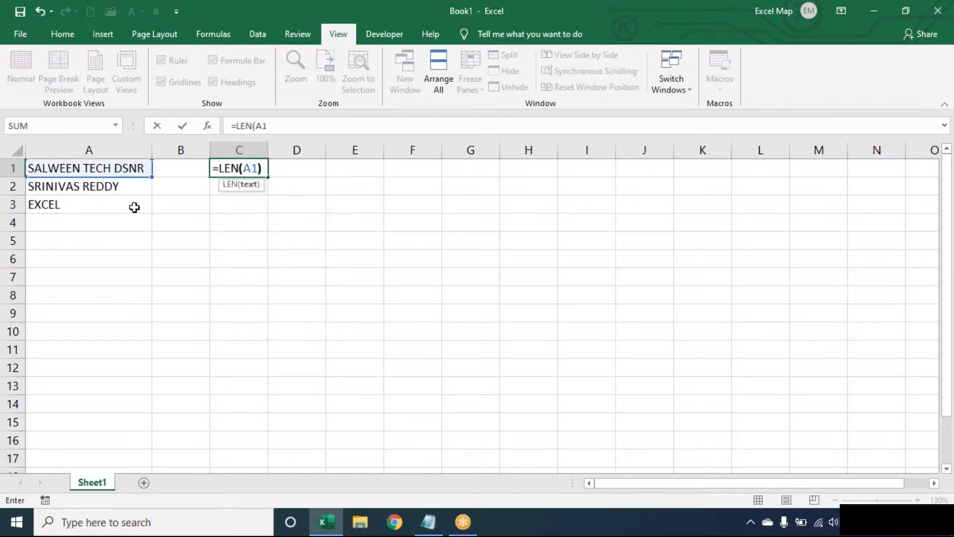
{"action": "key", "text": "Tab"}
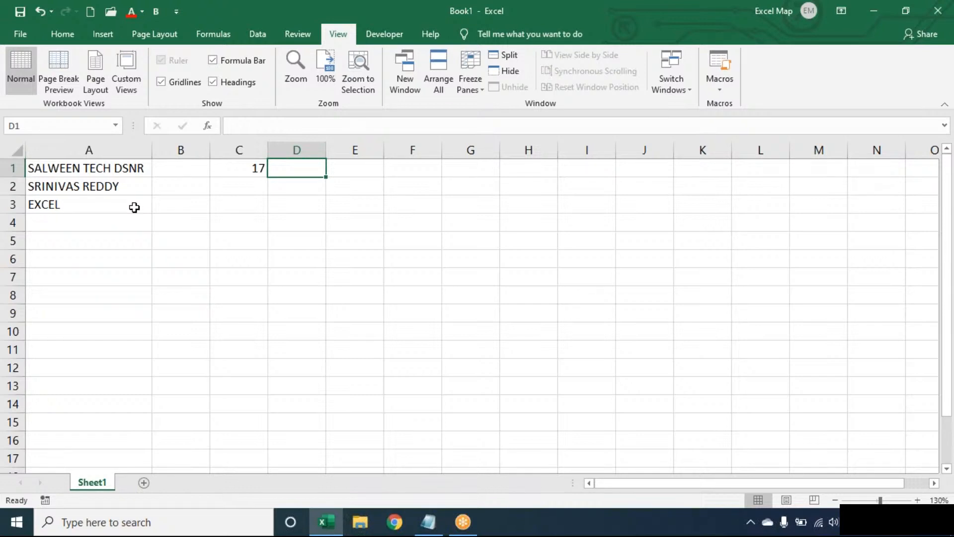
Step: Enter =SUBSTITUTE(A1," ","") in D1 to strip the spaces from A1
{"action": "type", "text": "=SUBSTITUTE("}
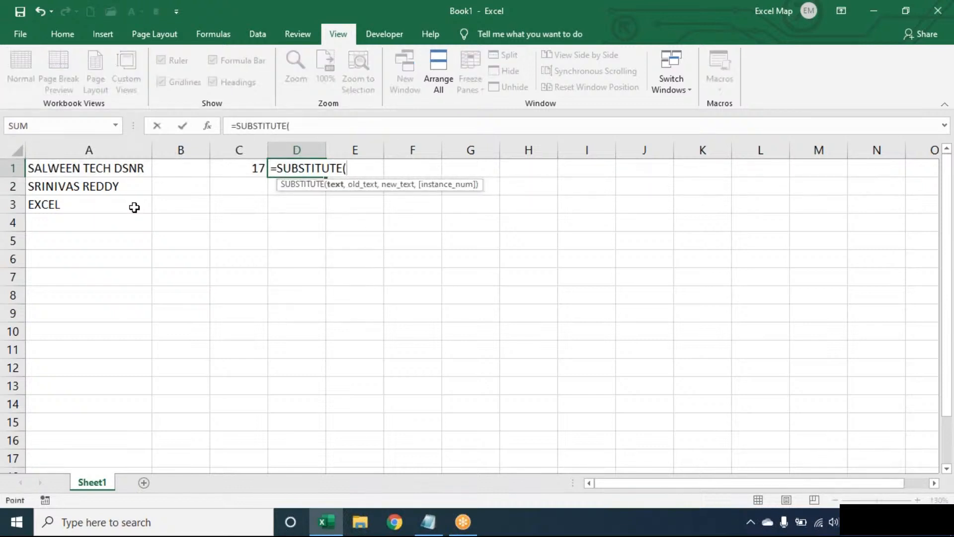
{"action": "key", "text": "Left"}
{"action": "key", "text": "Left"}
{"action": "key", "text": "Left"}
{"action": "type", "text": ",\" \","}
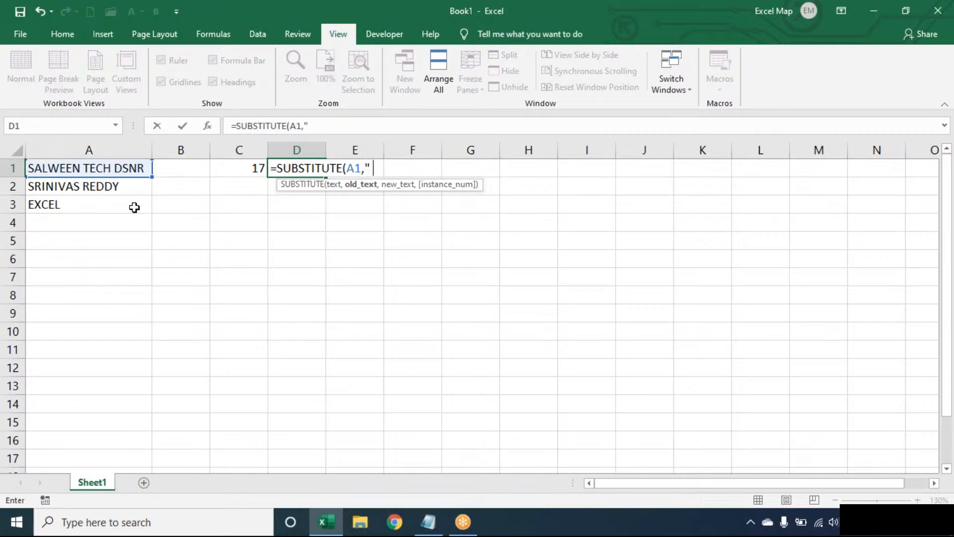
{"action": "type", "text": "\"\")"}
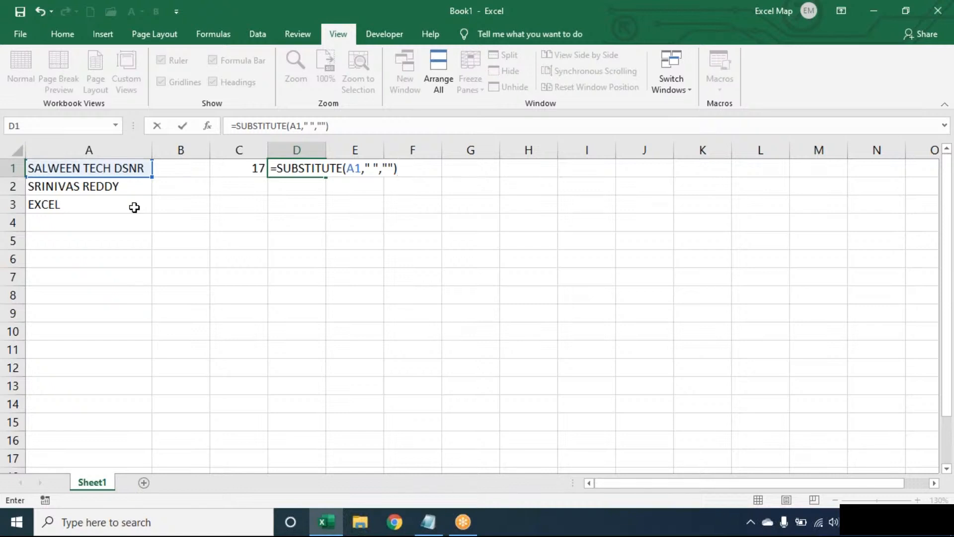
{"action": "key", "text": "Left"}
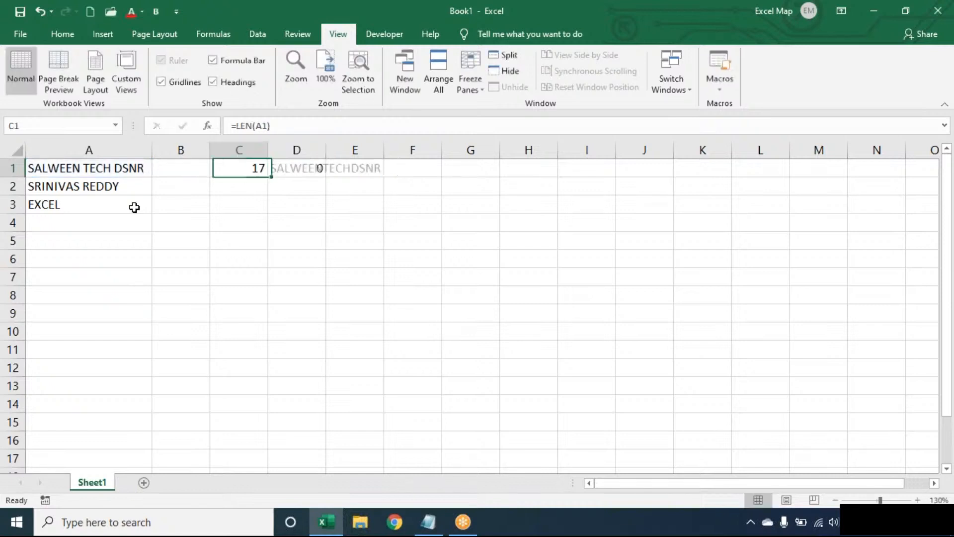
{"action": "key", "text": "Left"}
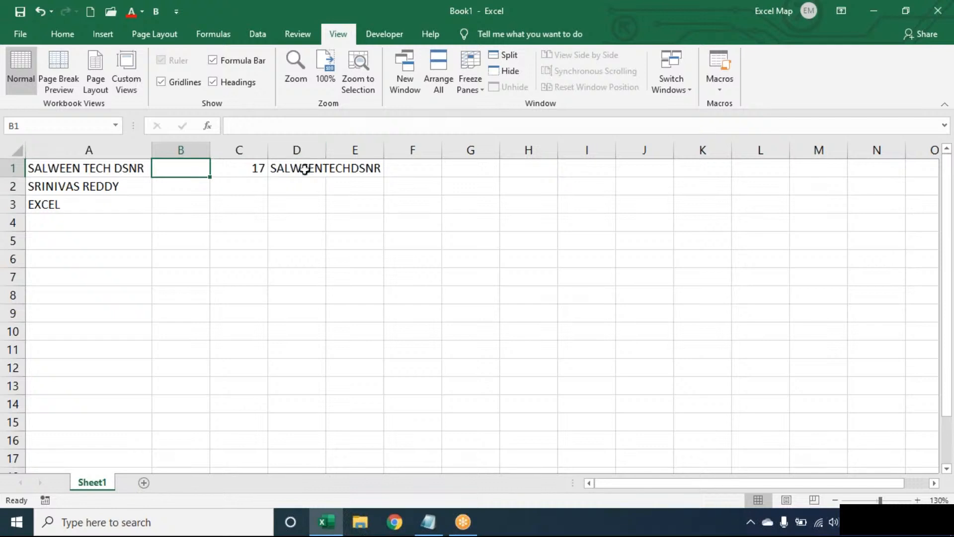
Step: Wrap D1's SUBSTITUTE formula in LEN so it returns 15
{"action": "double_click", "coordinate": [303, 168]}
{"action": "left_click", "coordinate": [284, 169]}
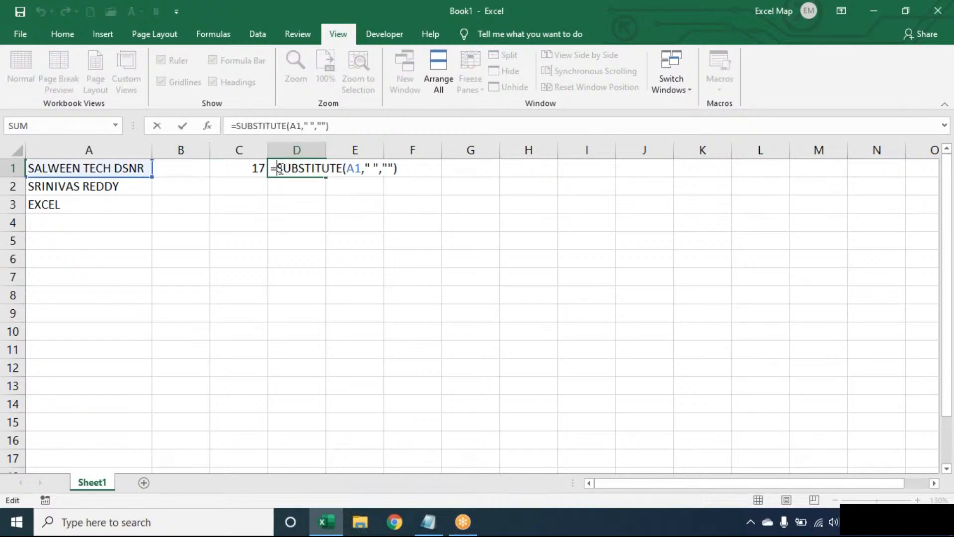
{"action": "type", "text": "LEN("}
{"action": "left_click", "coordinate": [435, 167]}
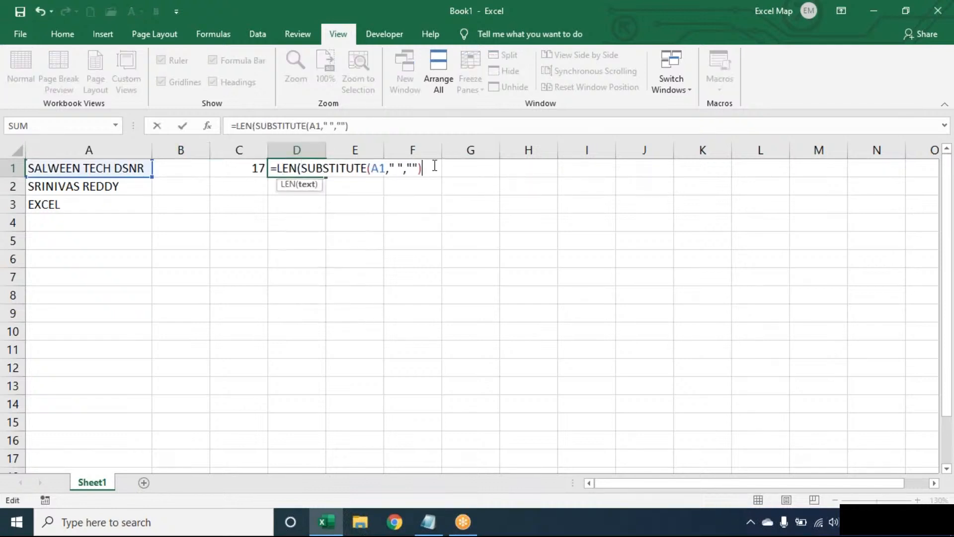
{"action": "type", "text": ")"}
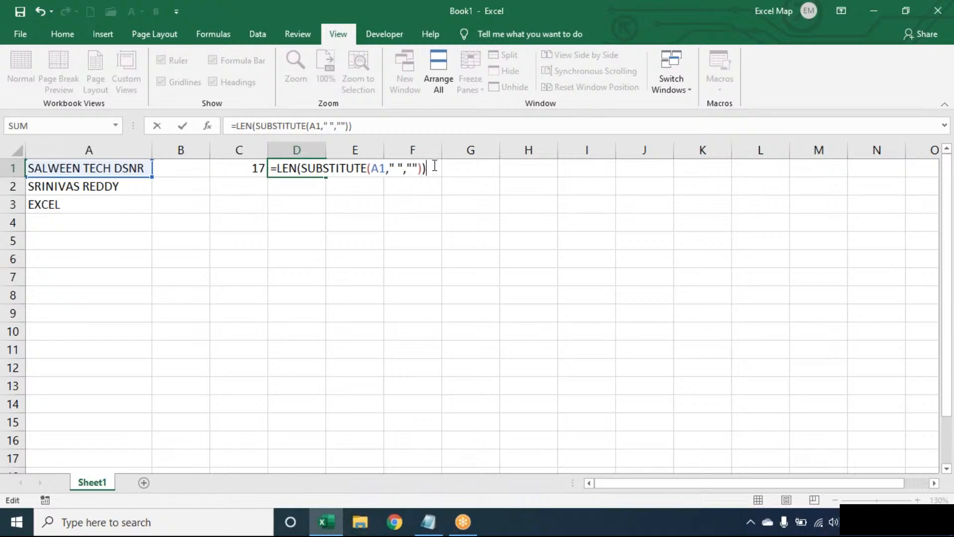
{"action": "key", "text": "Return"}
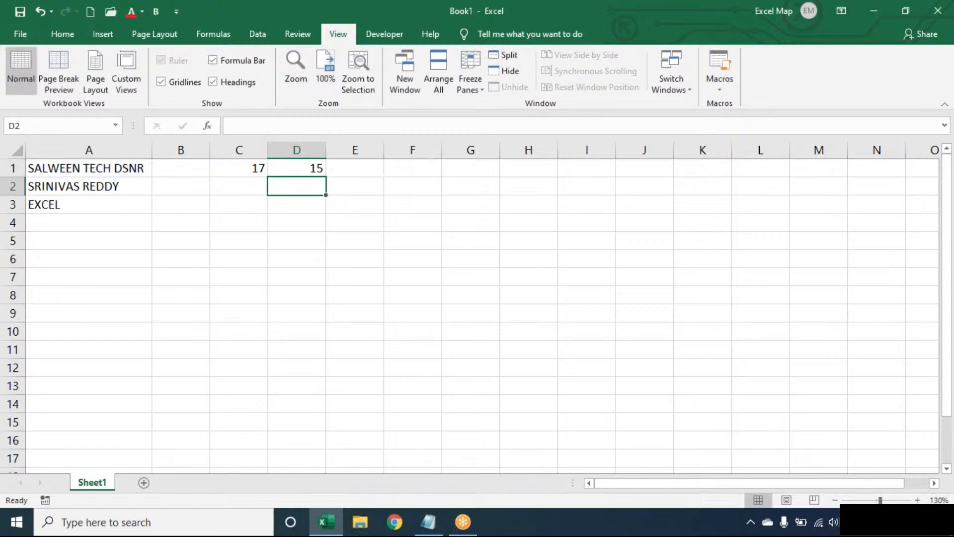
Step: Enter =C1-D1 in E1 (2 spaces) and =E1+1 in F1 (3 words)
{"action": "left_click", "coordinate": [350, 168]}
{"action": "type", "text": "="}
{"action": "key", "text": "Left"}
{"action": "key", "text": "Left"}
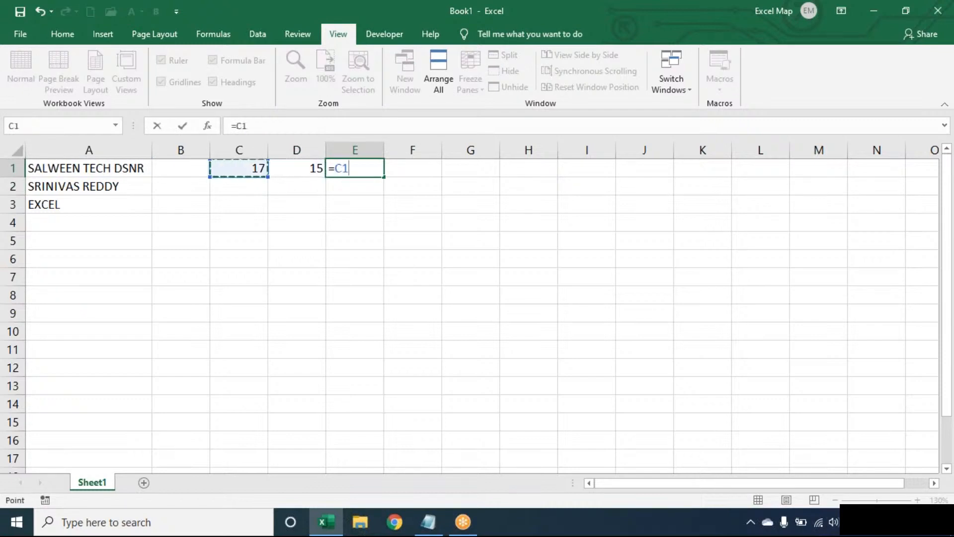
{"action": "type", "text": "-"}
{"action": "key", "text": "Left"}
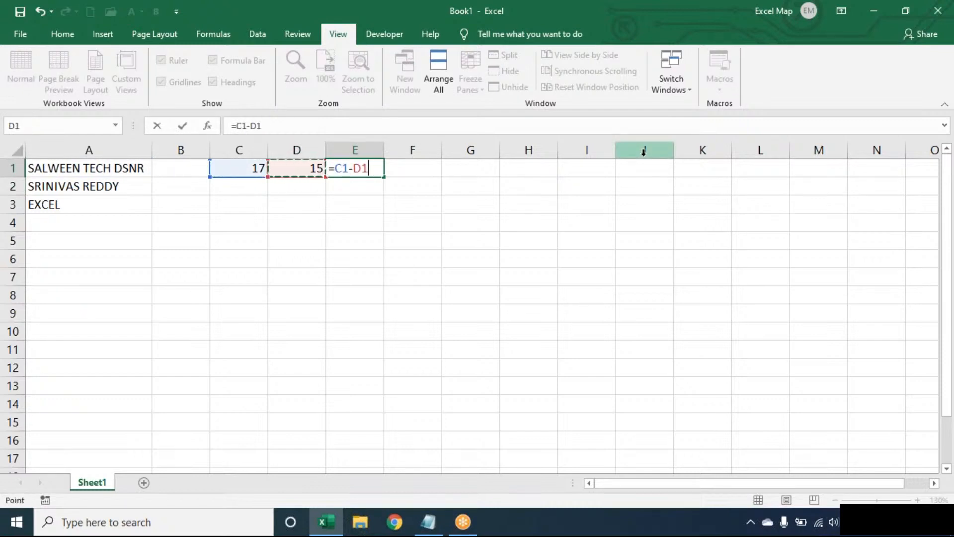
{"action": "key", "text": "Tab"}
{"action": "type", "text": "="}
{"action": "key", "text": "Left"}
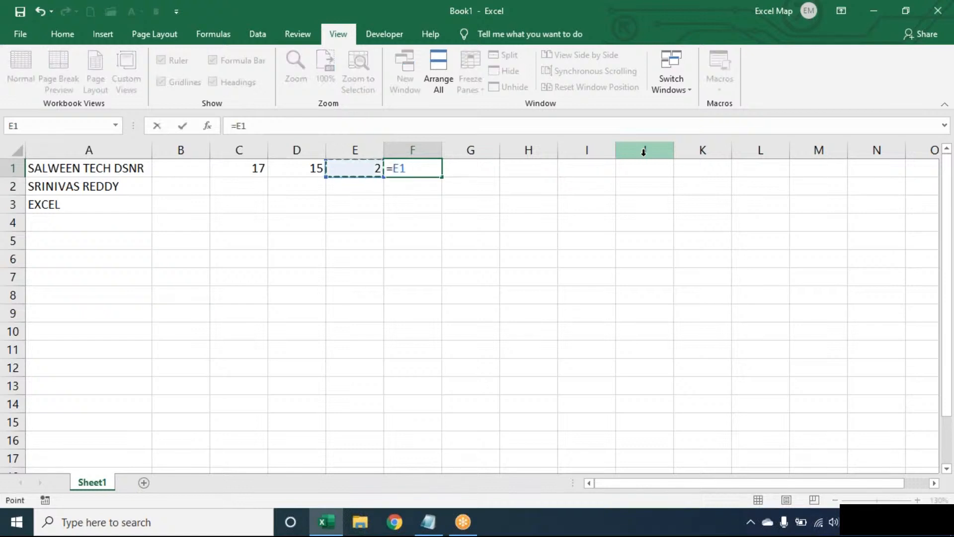
{"action": "type", "text": "+1"}
{"action": "key", "text": "Return"}
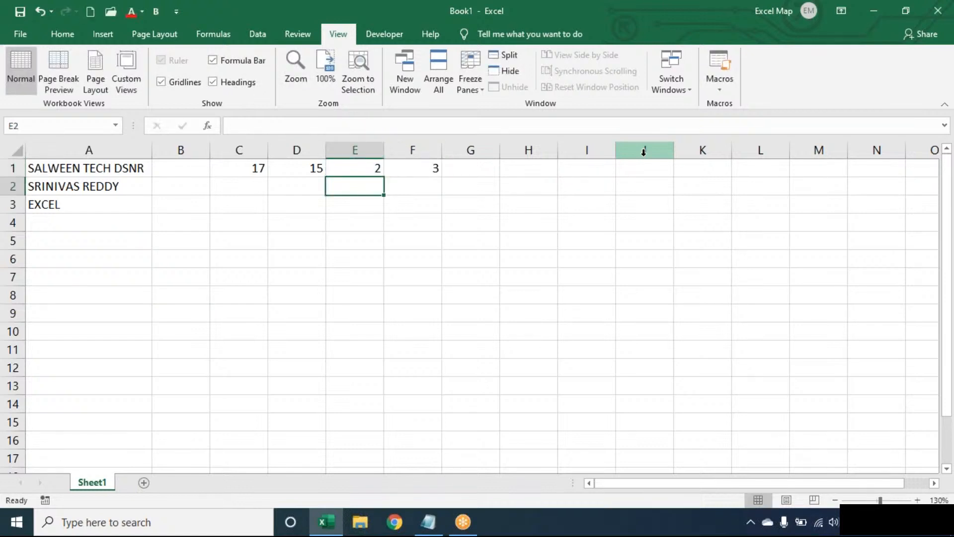
Step: Review the formulas in C1 through F1, ending on empty B1
{"action": "key", "text": "Up"}
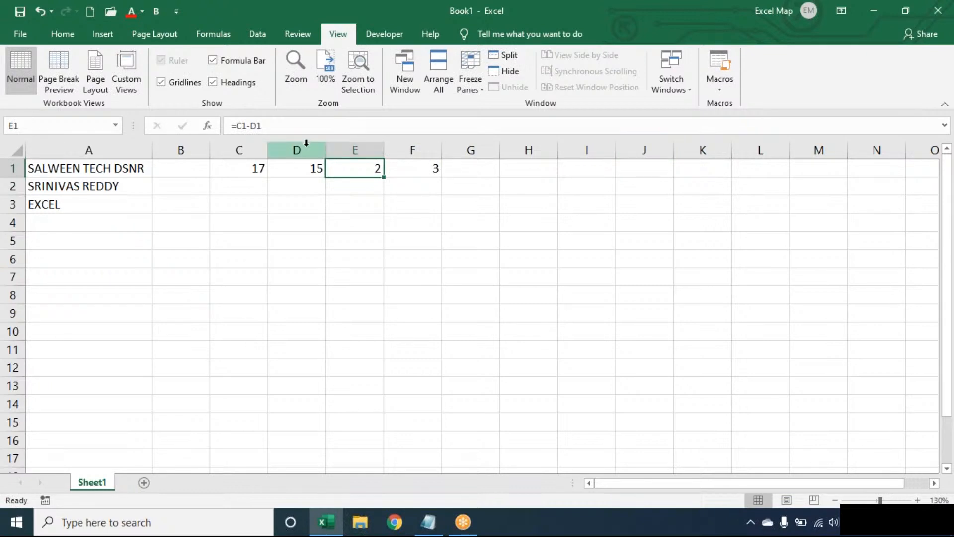
{"action": "left_click", "coordinate": [252, 164]}
{"action": "left_click", "coordinate": [330, 166]}
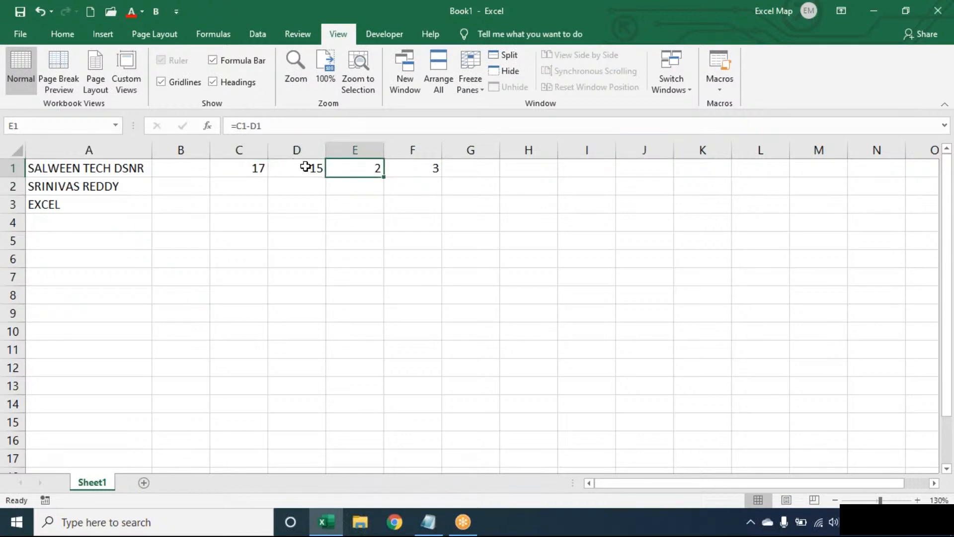
{"action": "left_click", "coordinate": [309, 165]}
{"action": "left_click", "coordinate": [240, 166]}
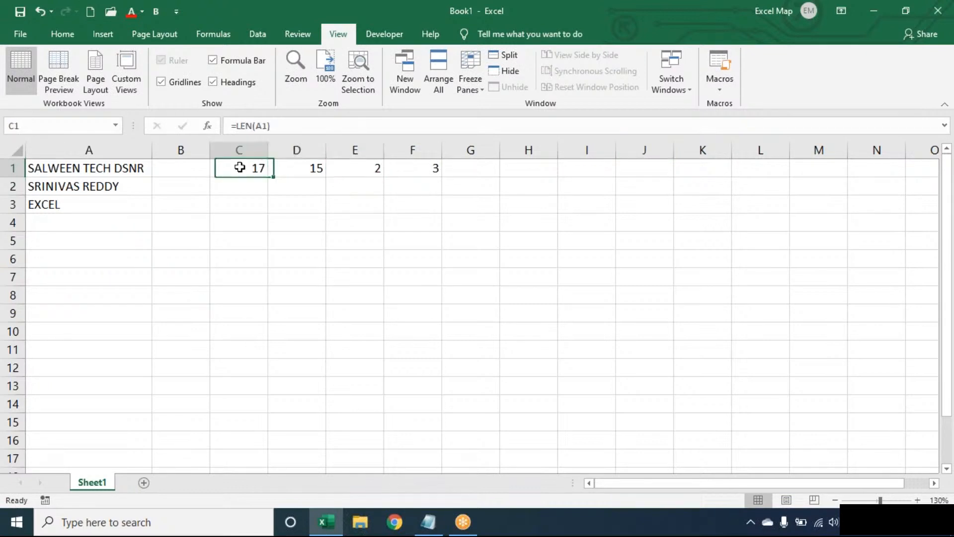
{"action": "left_click", "coordinate": [288, 166]}
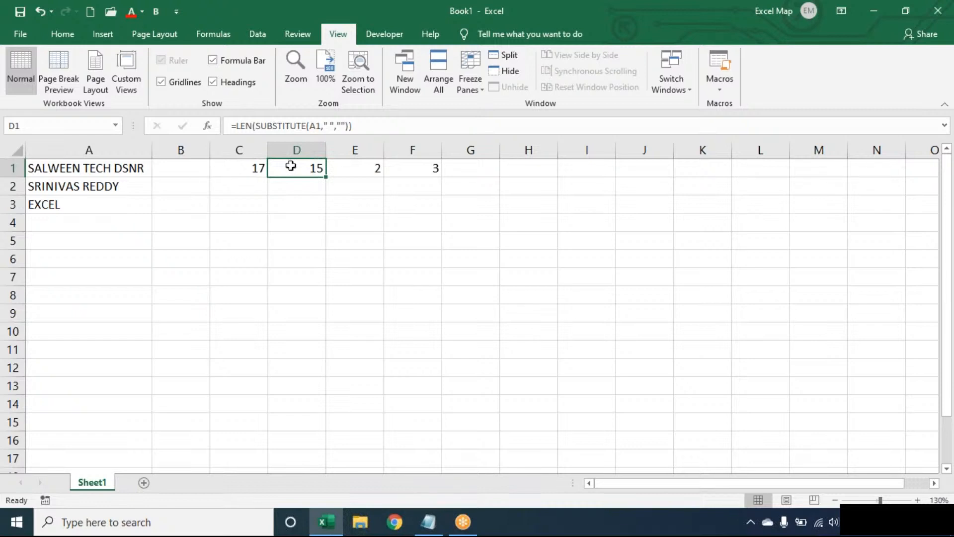
{"action": "left_click", "coordinate": [367, 164]}
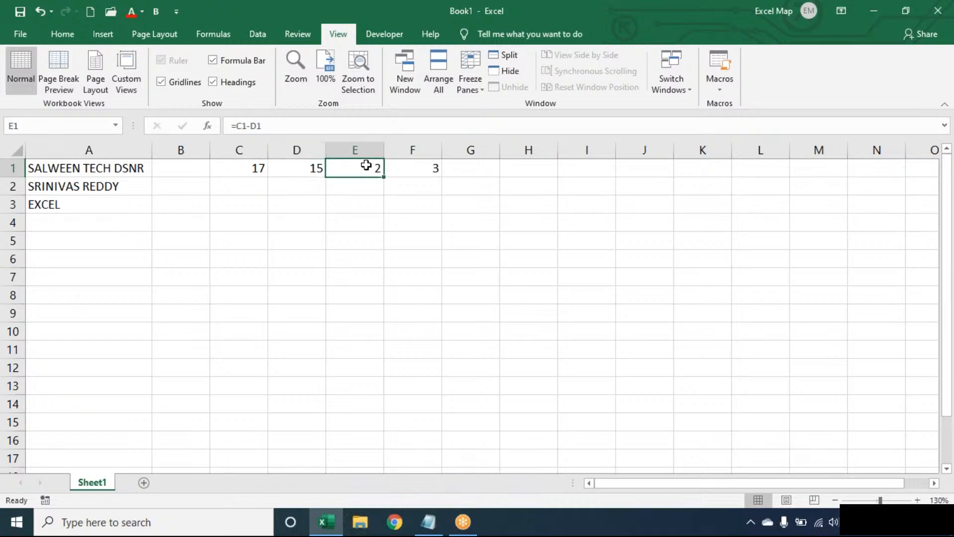
{"action": "double_click", "coordinate": [402, 167]}
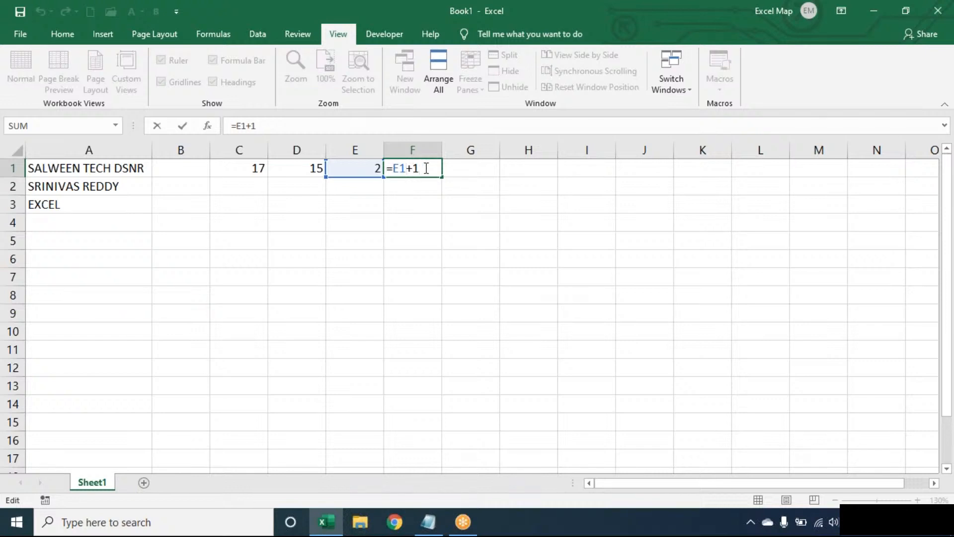
{"action": "key", "text": "Escape"}
{"action": "key", "text": "Left"}
{"action": "key", "text": "Left"}
{"action": "key", "text": "Left"}
{"action": "key", "text": "Left"}
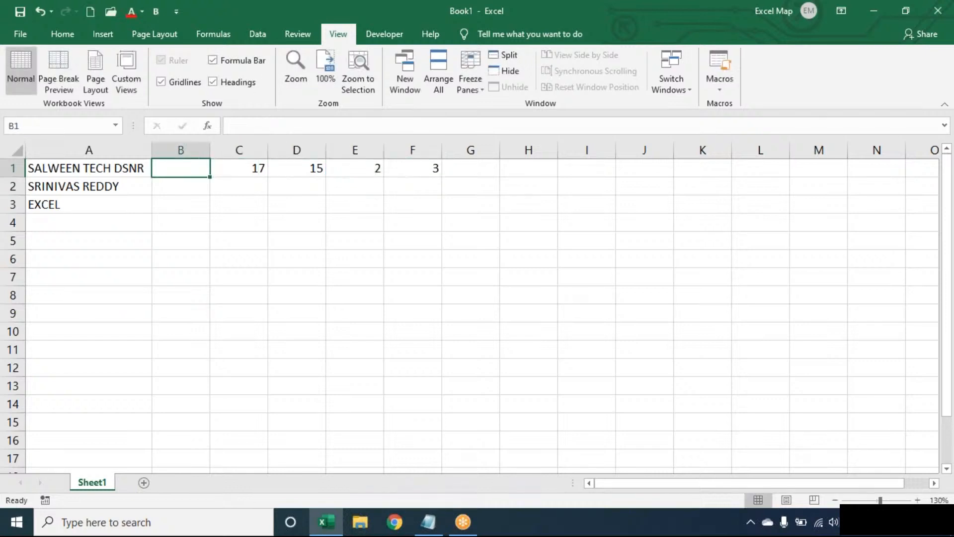
Step: Enter =LEN(TRIM(A1))-LEN(SUBSTITUTE(TRIM(A1)," ",""))+1 in B1, returning 3
{"action": "type", "text": "=L"}
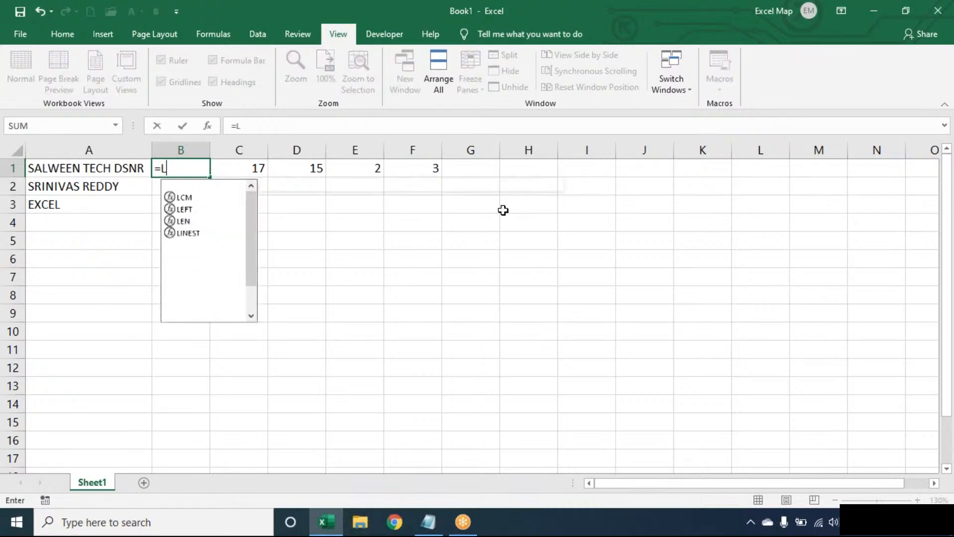
{"action": "type", "text": "EN(TRIM("}
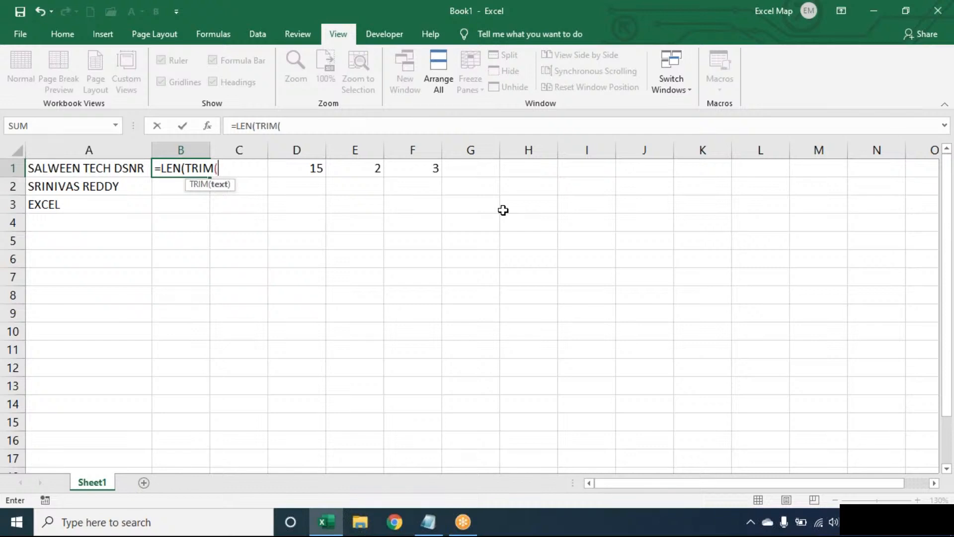
{"action": "type", "text": "A1))-"}
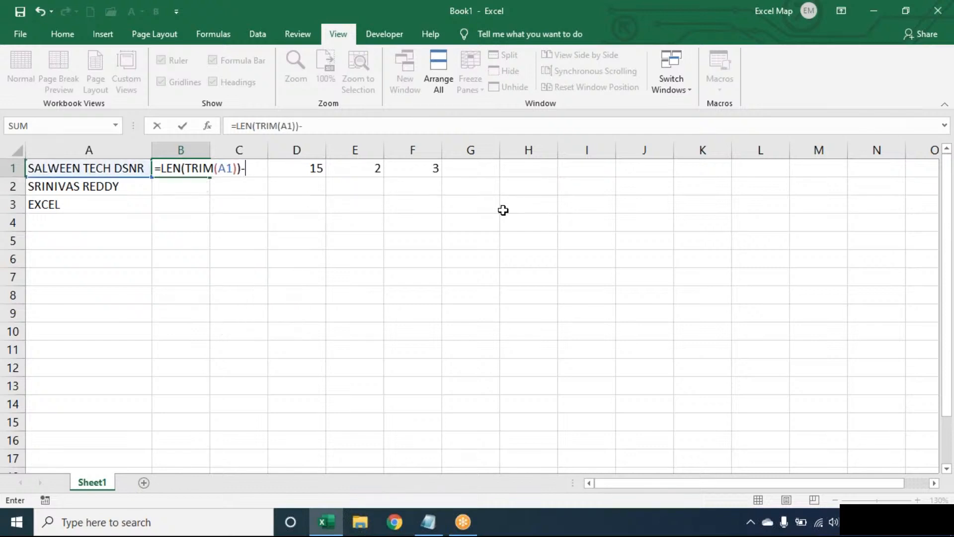
{"action": "type", "text": "LEN(SU"}
{"action": "key", "text": "BackSpace"}
{"action": "key", "text": "BackSpace"}
{"action": "type", "text": "LEN(SUBSTITUTE("}
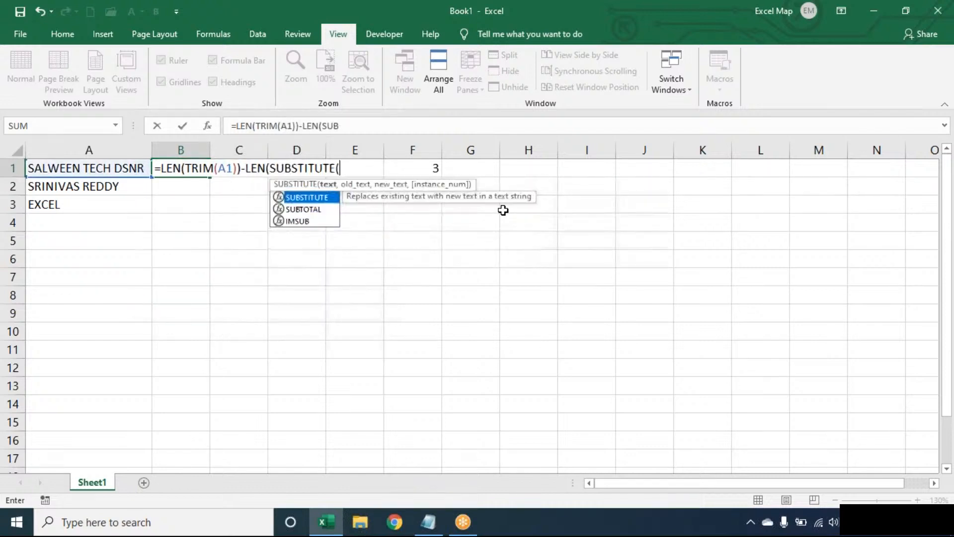
{"action": "type", "text": "TRIM(A1"}
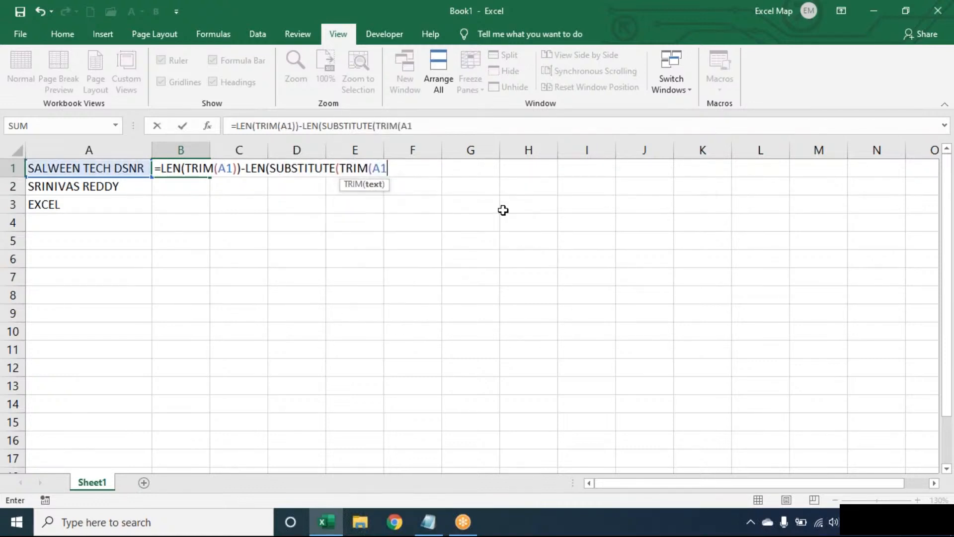
{"action": "type", "text": "),\" \","}
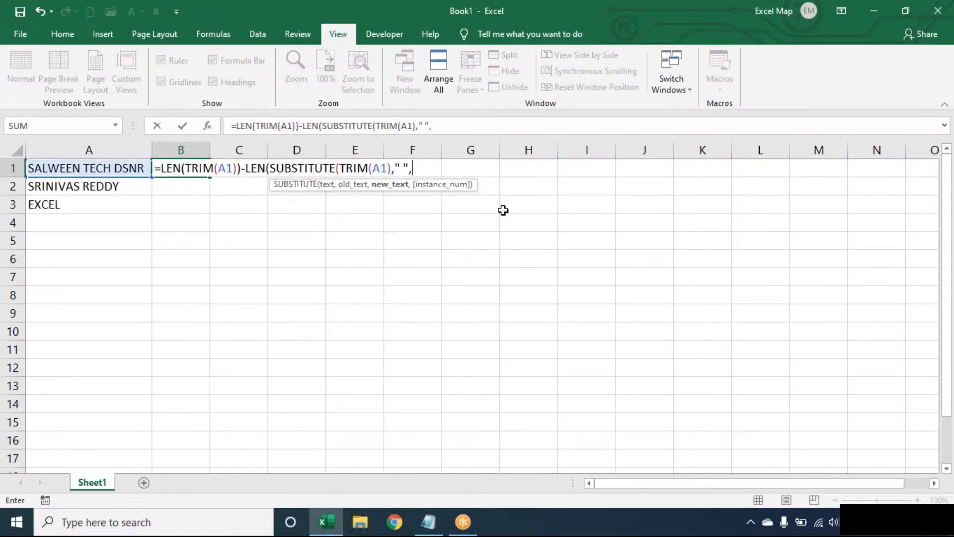
{"action": "type", "text": "\"\"))+"}
{"action": "type", "text": "2"}
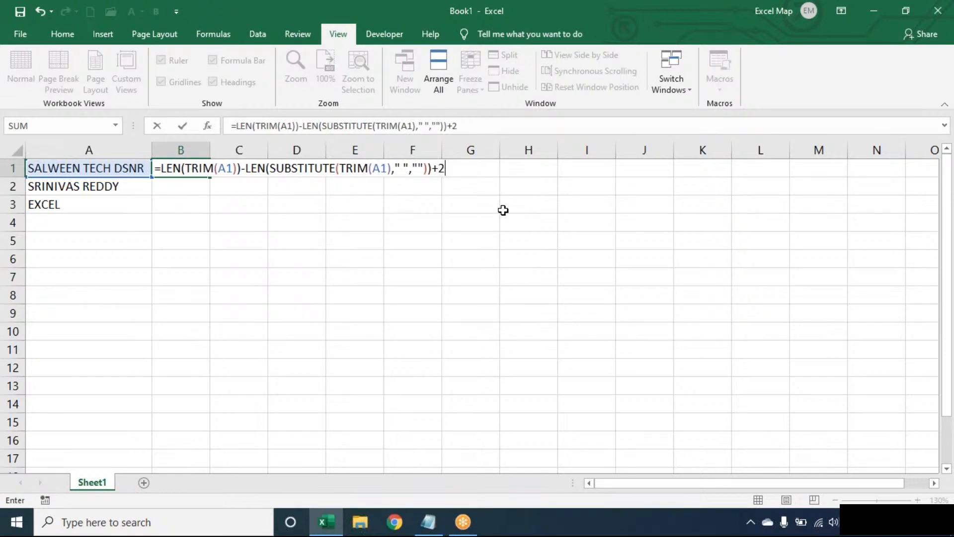
{"action": "key", "text": "BackSpace"}
{"action": "type", "text": "1"}
{"action": "key", "text": "Return"}
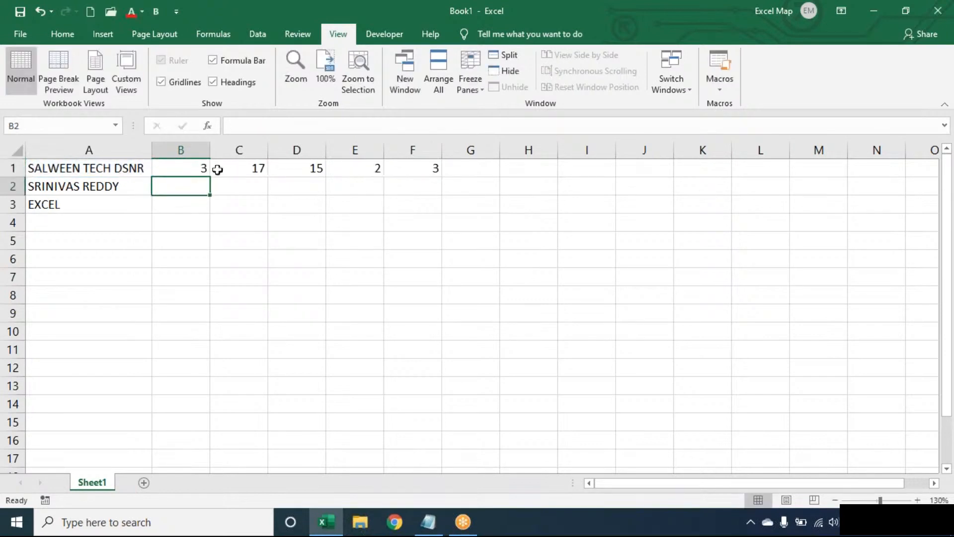
Step: Fill B1's word-count formula down to B3 and walk through its TRIM and SUBSTITUTE parts
{"action": "left_click", "coordinate": [194, 169]}
{"action": "double_click", "coordinate": [207, 177]}
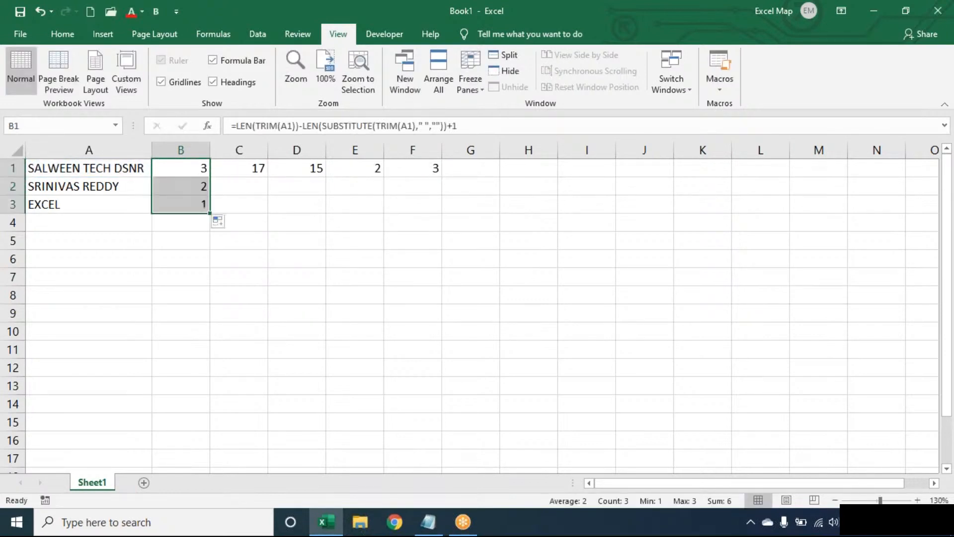
{"action": "left_click", "coordinate": [200, 169]}
{"action": "double_click", "coordinate": [200, 169]}
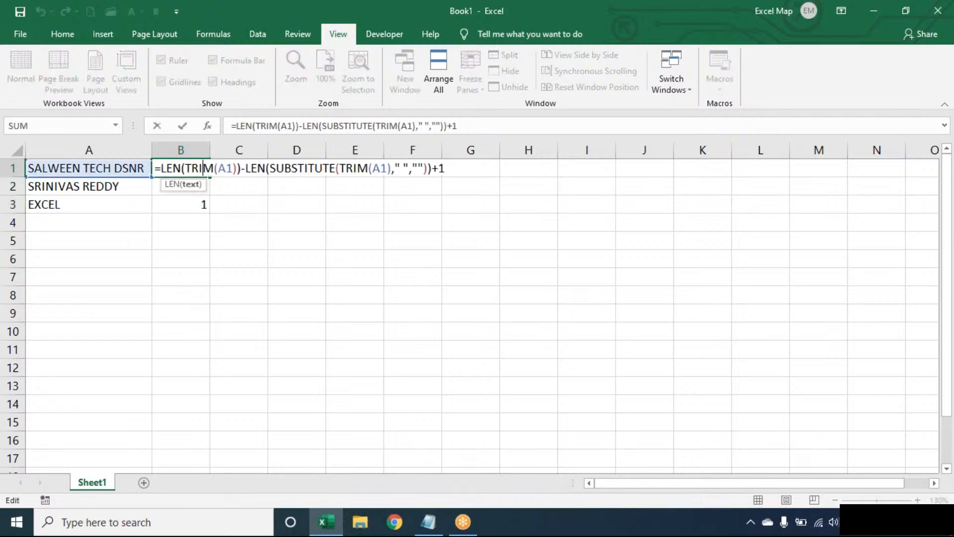
{"action": "double_click", "coordinate": [216, 168]}
{"action": "double_click", "coordinate": [317, 167]}
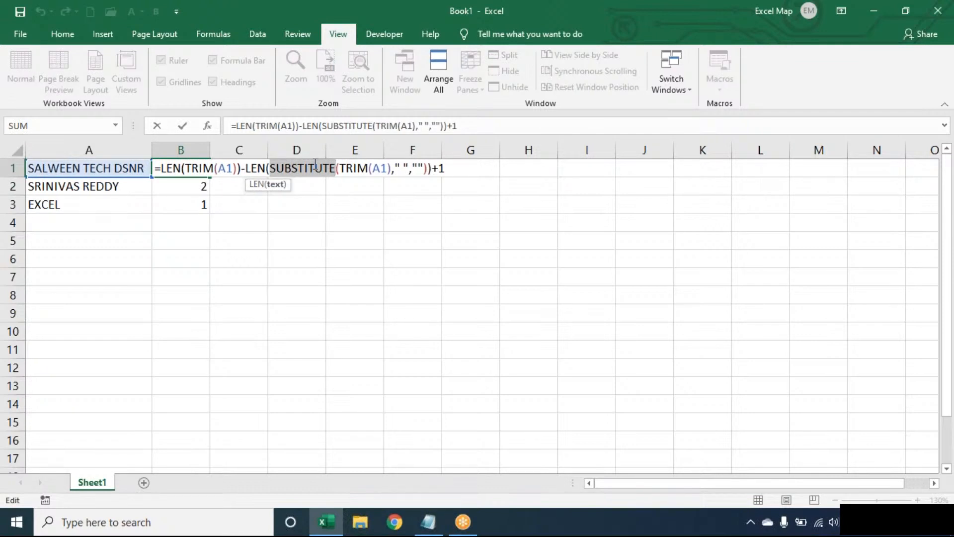
{"action": "key", "text": "Return"}
Step: Extend the formula into B4 and inspect it; the empty A4 wrongly yields 1
{"action": "left_click", "coordinate": [204, 204]}
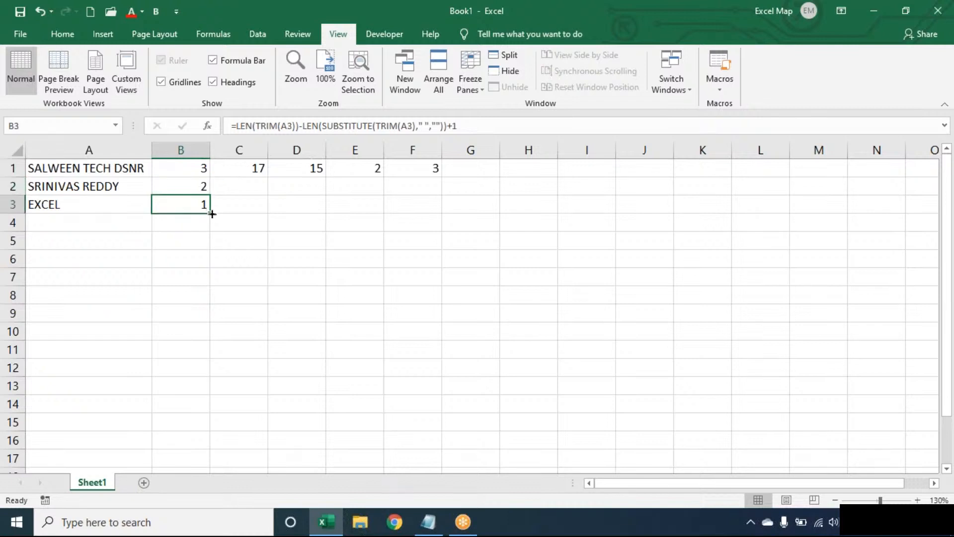
{"action": "left_click_drag", "start_coordinate": [209, 213], "coordinate": [208, 228]}
{"action": "left_click", "coordinate": [322, 205]}
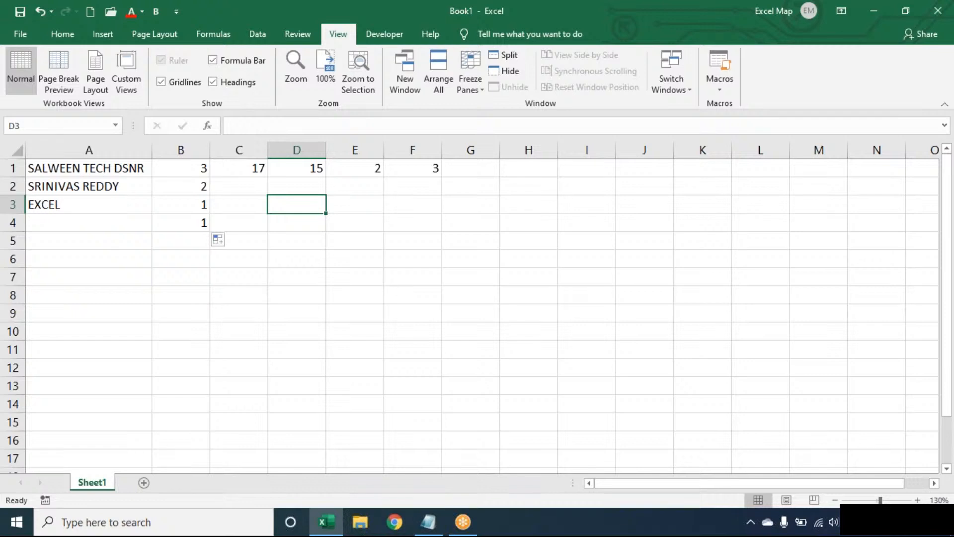
{"action": "key", "text": "Left"}
{"action": "key", "text": "Left"}
{"action": "key", "text": "Left"}
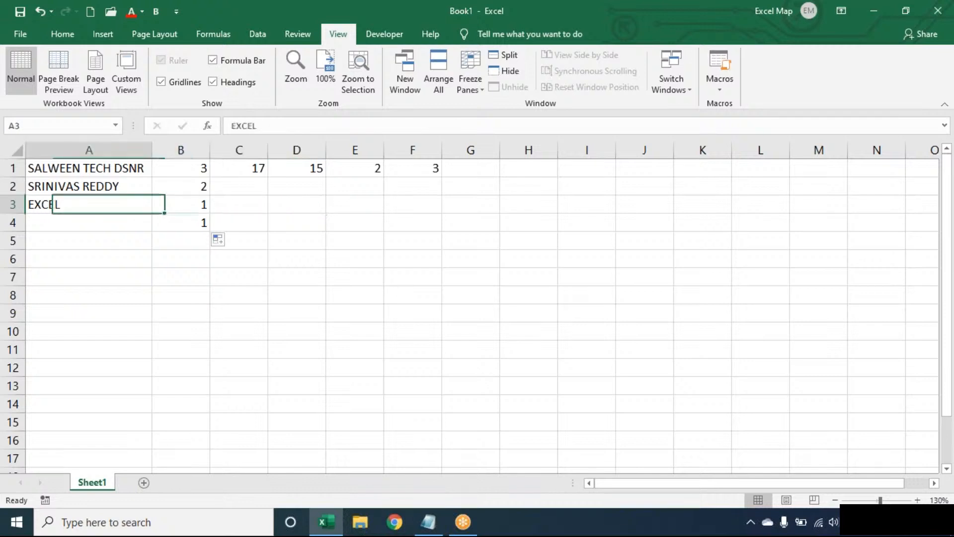
{"action": "key", "text": "Down"}
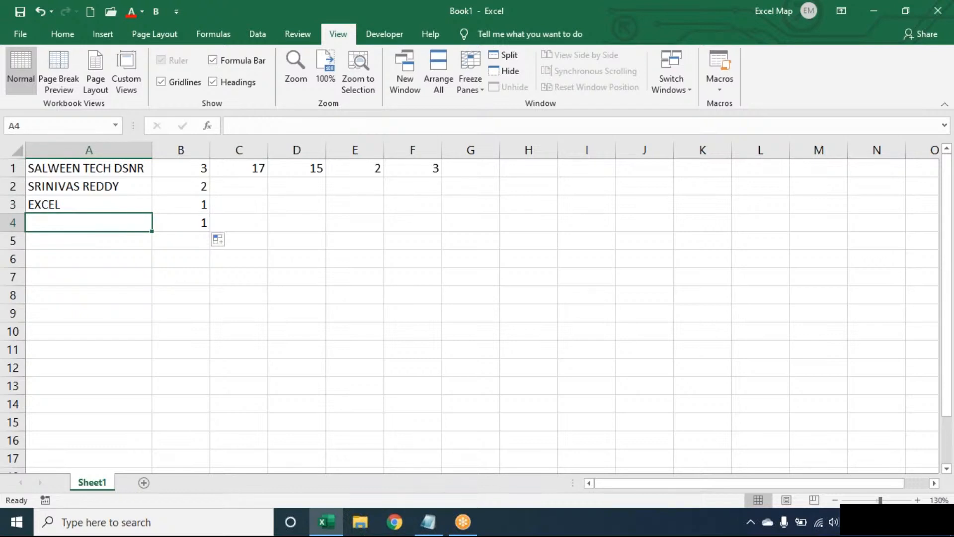
{"action": "key", "text": "Right"}
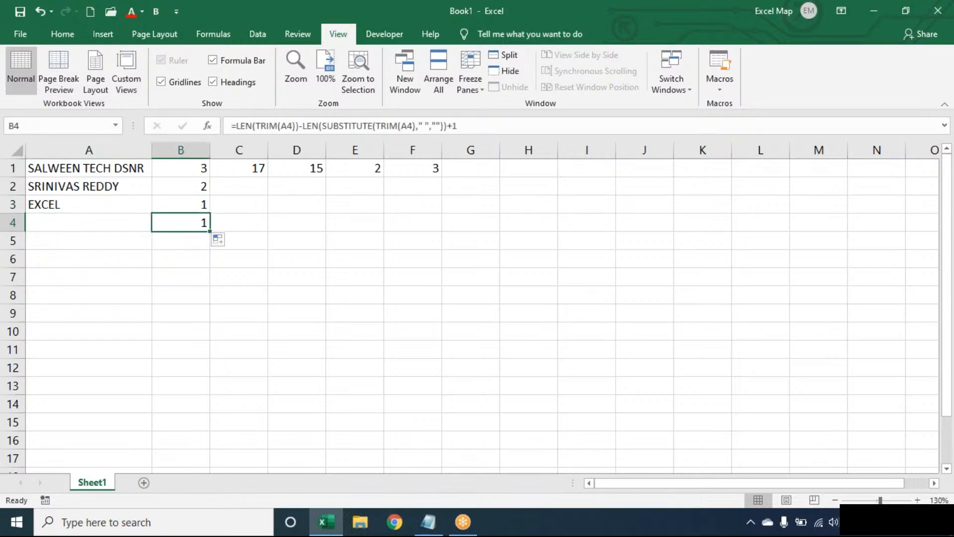
{"action": "double_click", "coordinate": [199, 222]}
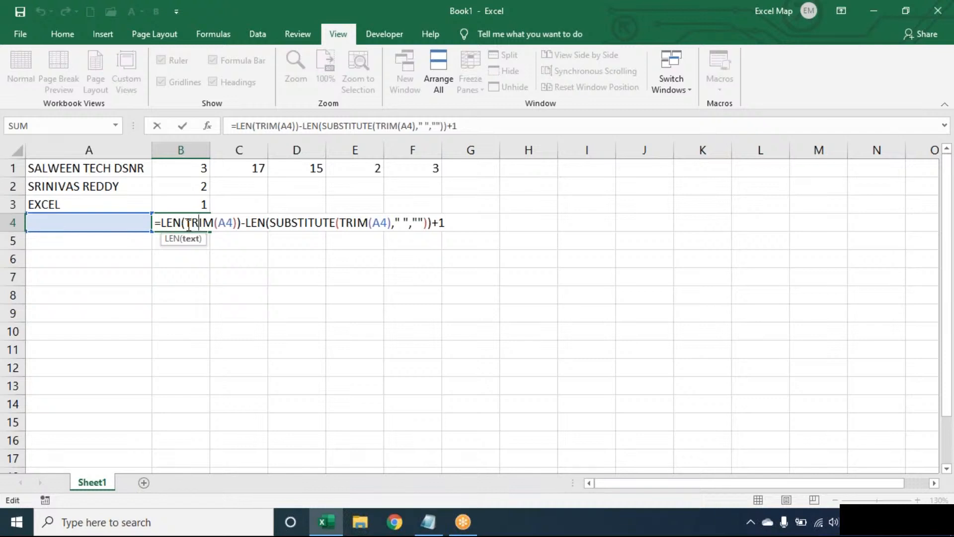
{"action": "left_click", "coordinate": [309, 221]}
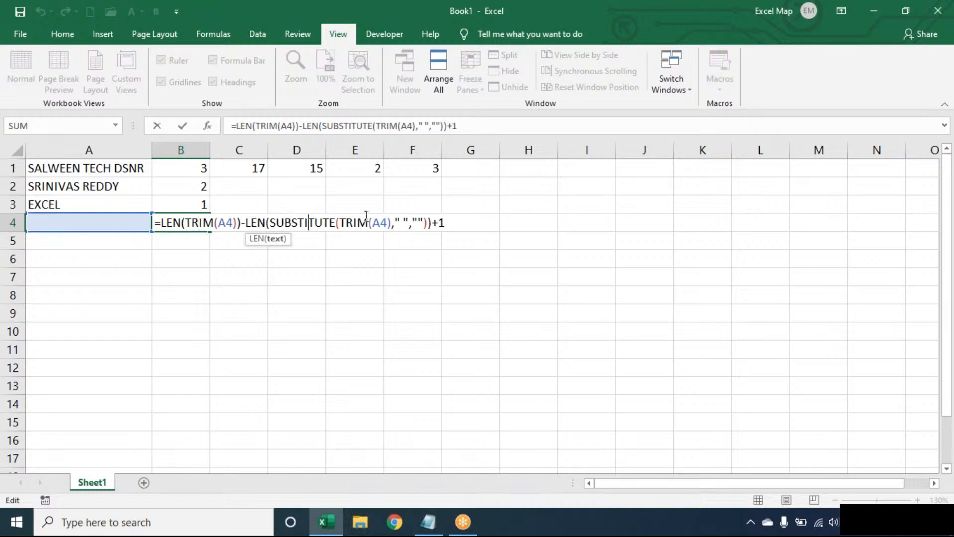
{"action": "left_click", "coordinate": [460, 221]}
{"action": "key", "text": "Return"}
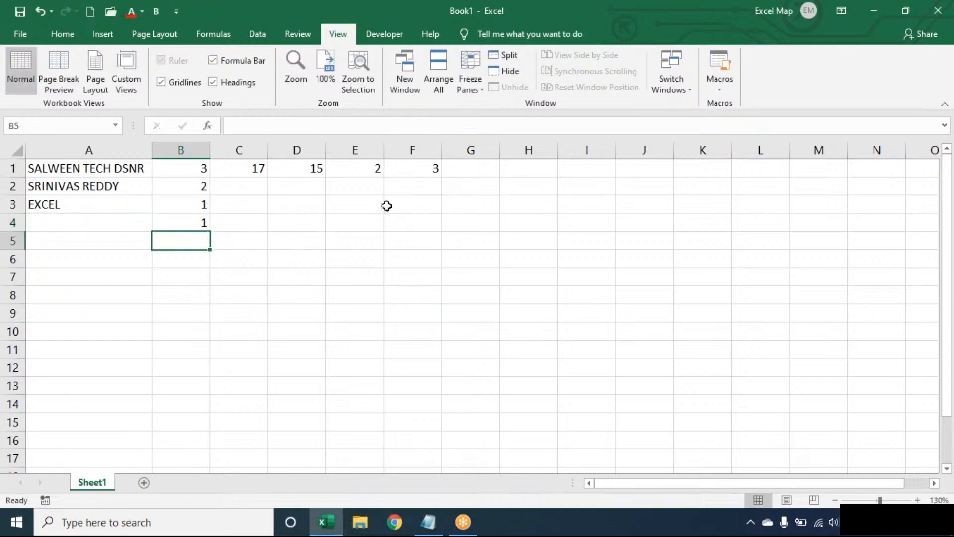
Step: Wrap B1's formula in IF(LEN(TRIM(A1))>0,…,0) so empty names return 0
{"action": "double_click", "coordinate": [203, 164]}
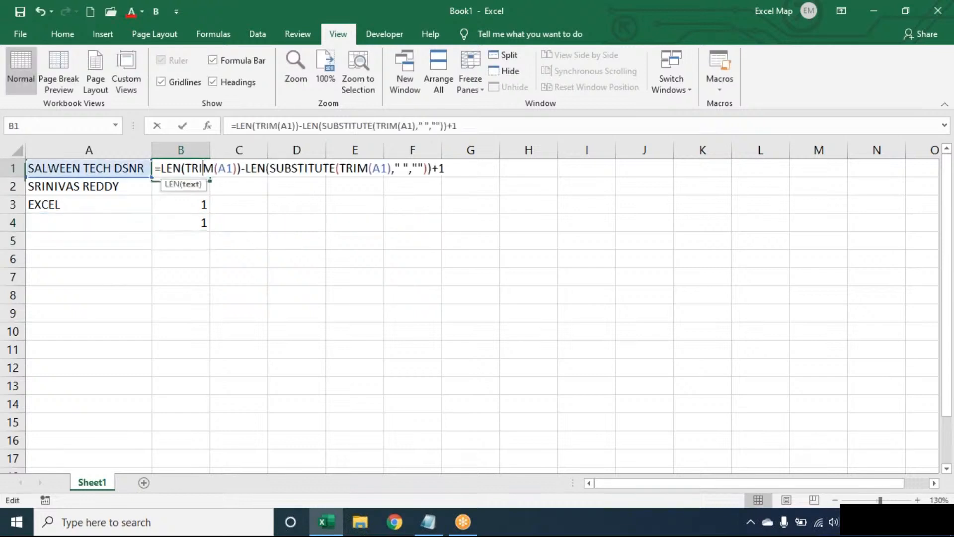
{"action": "left_click", "coordinate": [161, 168]}
{"action": "type", "text": "LEN(TR"}
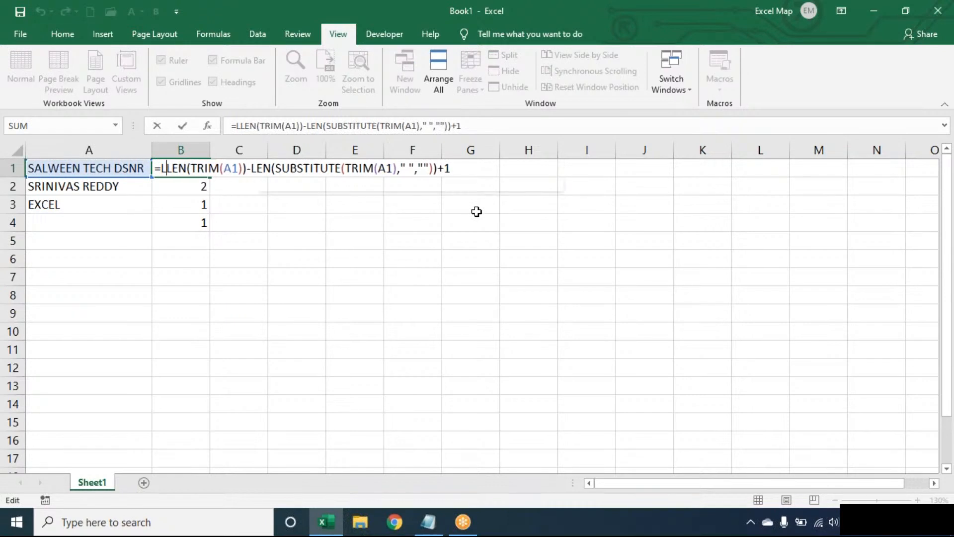
{"action": "type", "text": "IM(A1"}
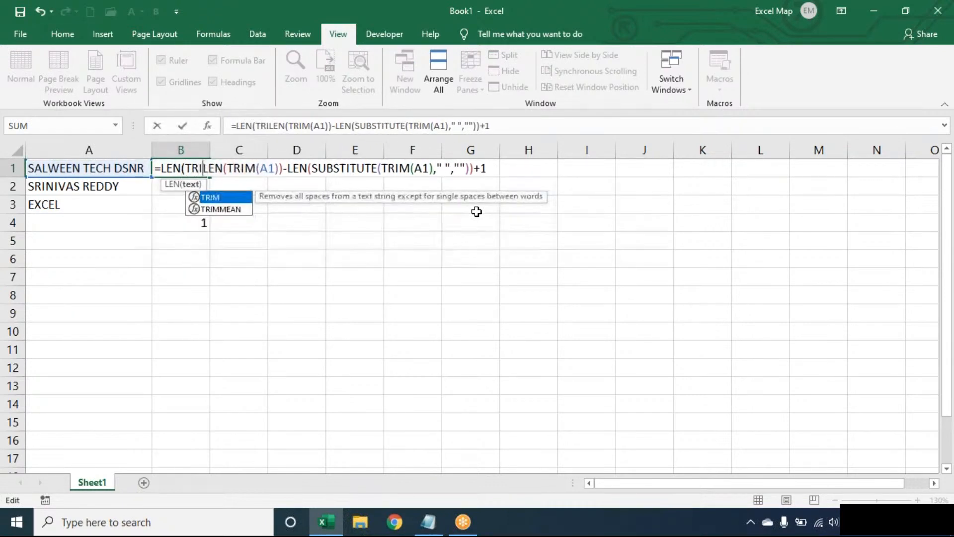
{"action": "type", "text": "))>0,"}
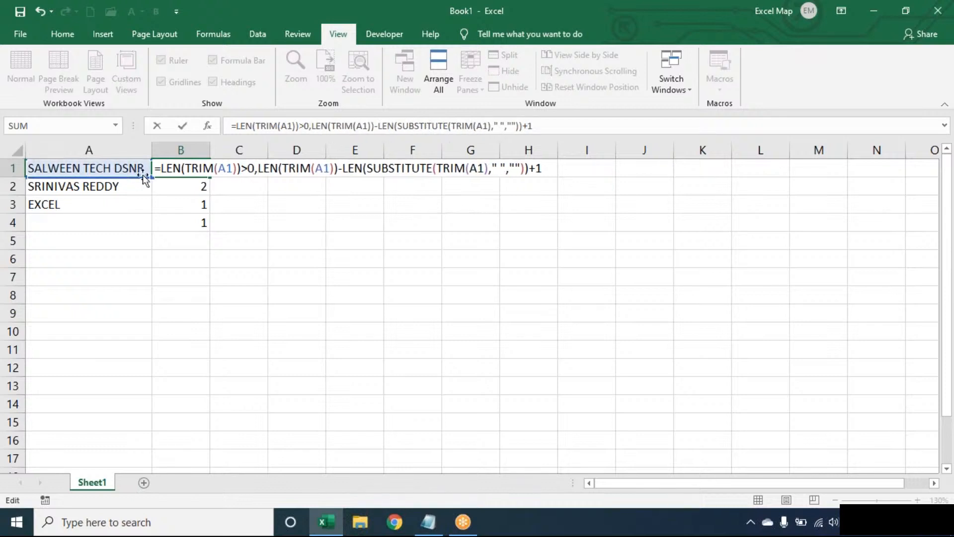
{"action": "left_click", "coordinate": [162, 168]}
{"action": "type", "text": "IF("}
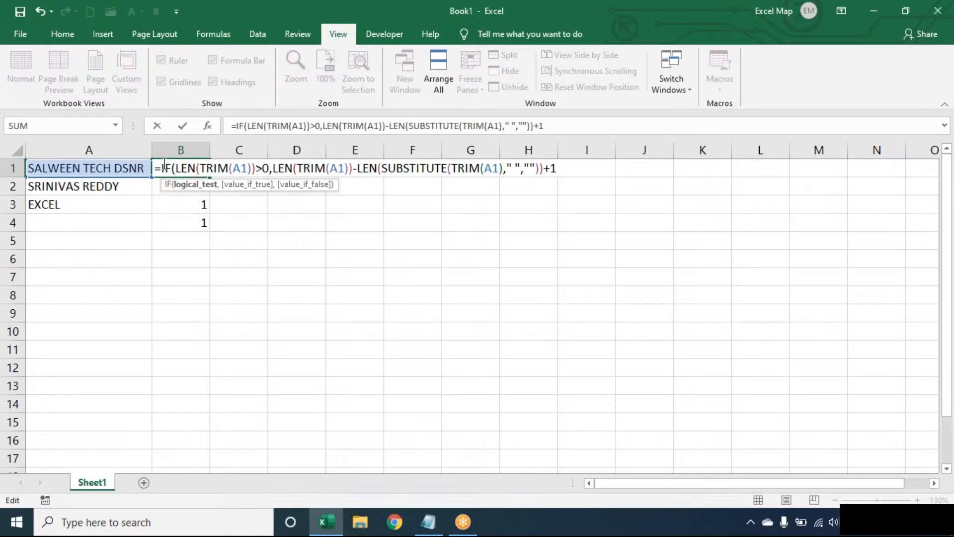
{"action": "left_click", "coordinate": [554, 168]}
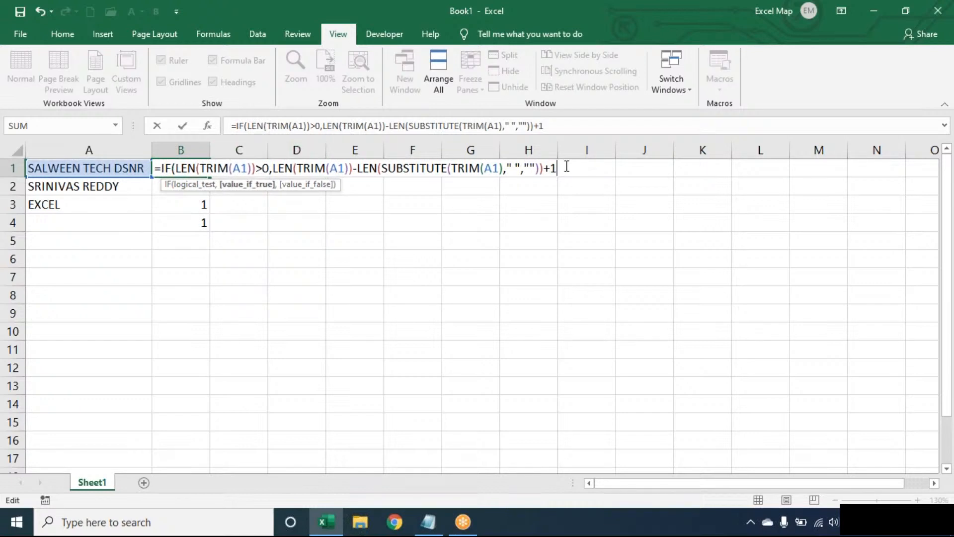
{"action": "type", "text": ",0)"}
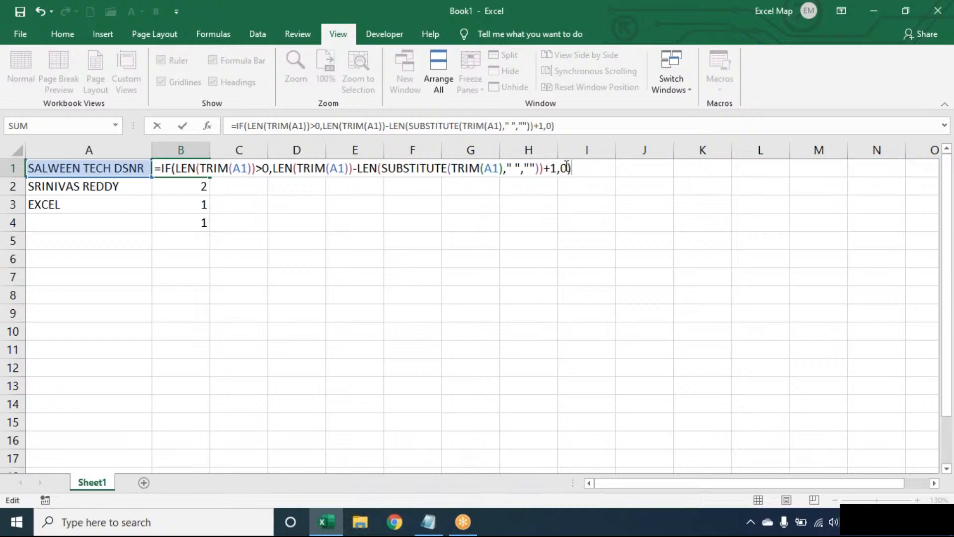
{"action": "key", "text": "Return"}
Step: Fill the IF-wrapped formula down to B4, which now shows 0
{"action": "left_click", "coordinate": [204, 168]}
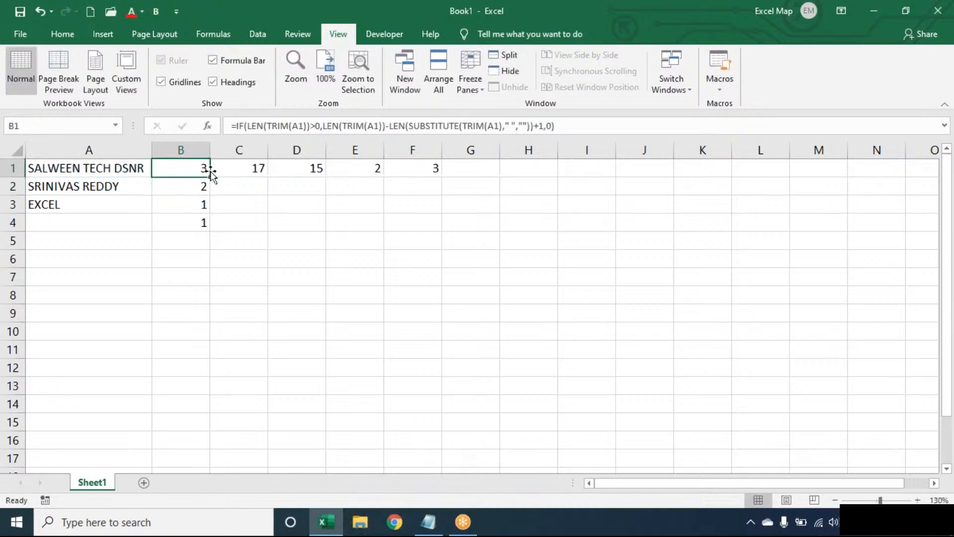
{"action": "double_click", "coordinate": [210, 176]}
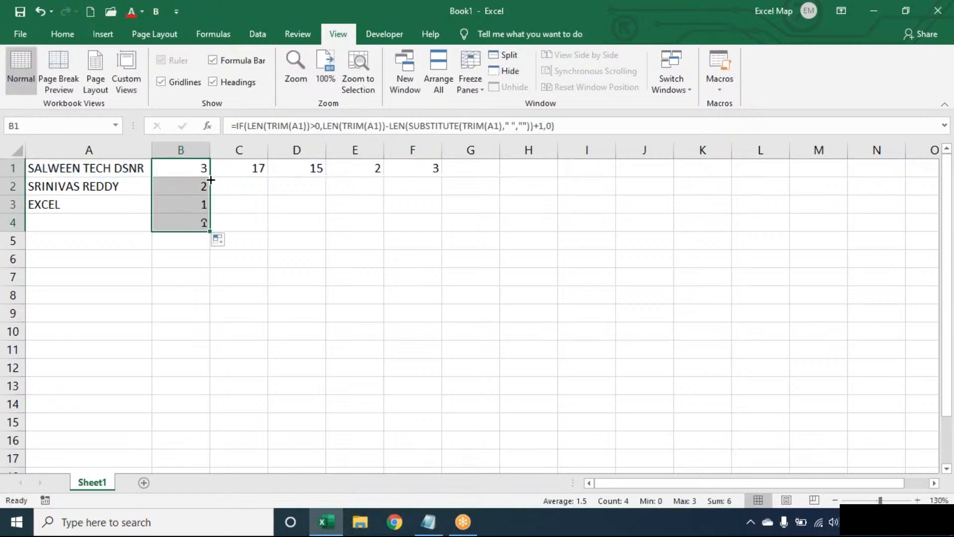
{"action": "left_click", "coordinate": [121, 224]}
{"action": "left_click", "coordinate": [191, 222]}
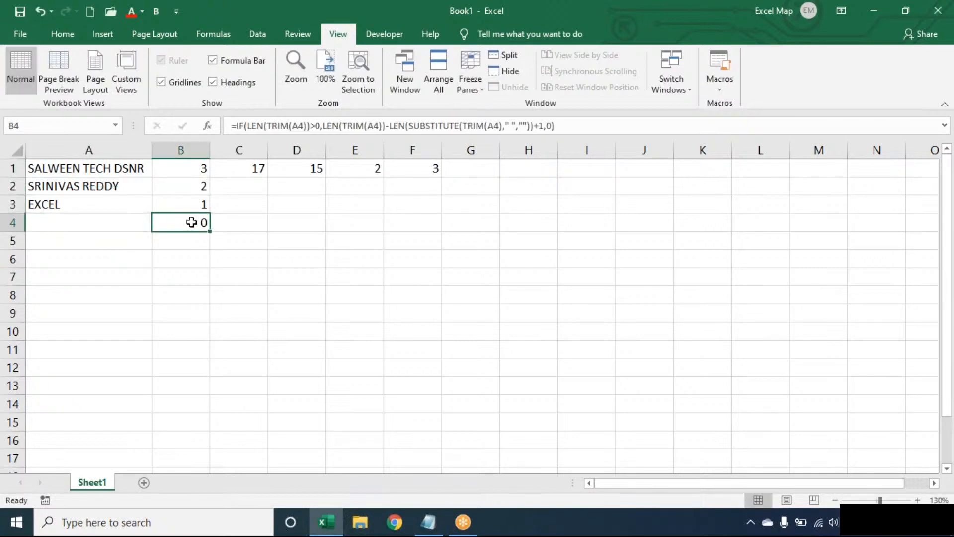
{"action": "double_click", "coordinate": [185, 166]}
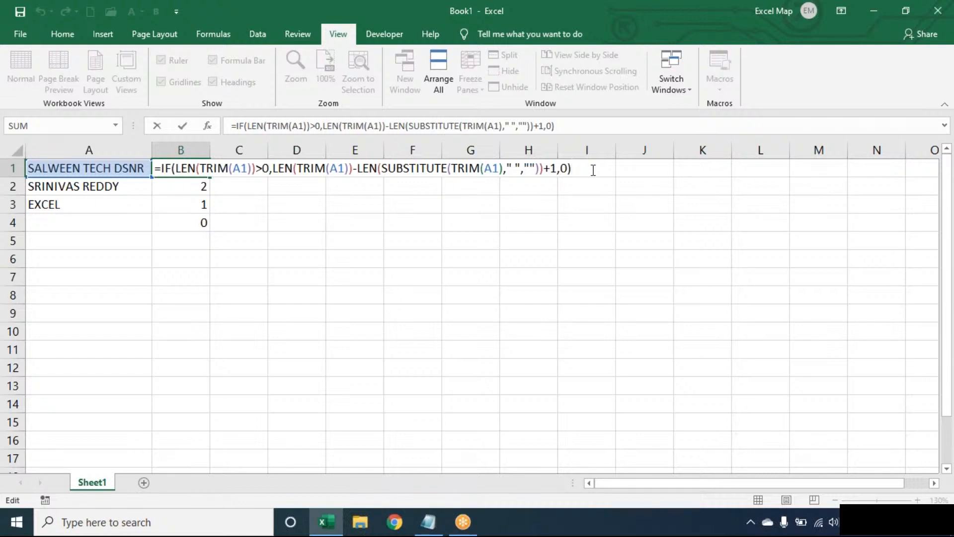
{"action": "left_click", "coordinate": [311, 167]}
{"action": "double_click", "coordinate": [311, 169]}
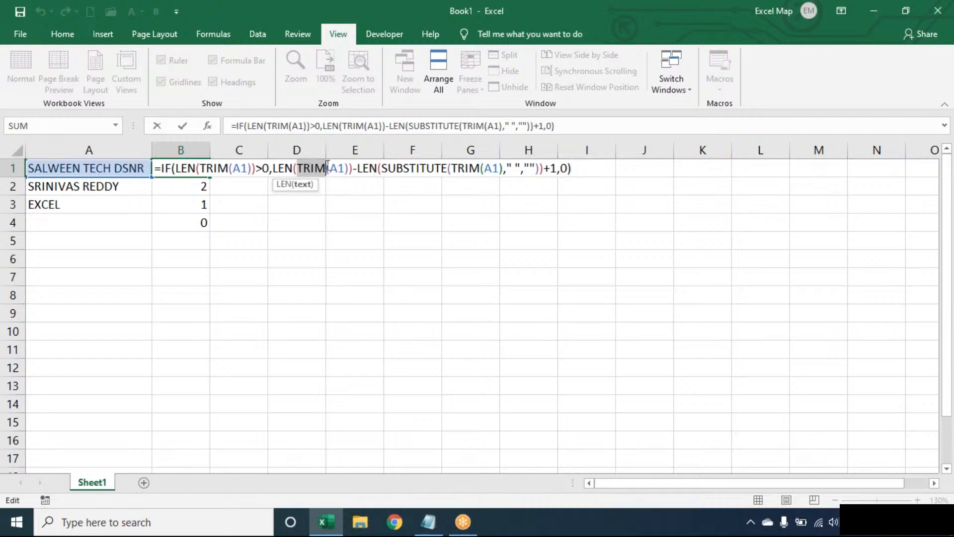
{"action": "double_click", "coordinate": [402, 167]}
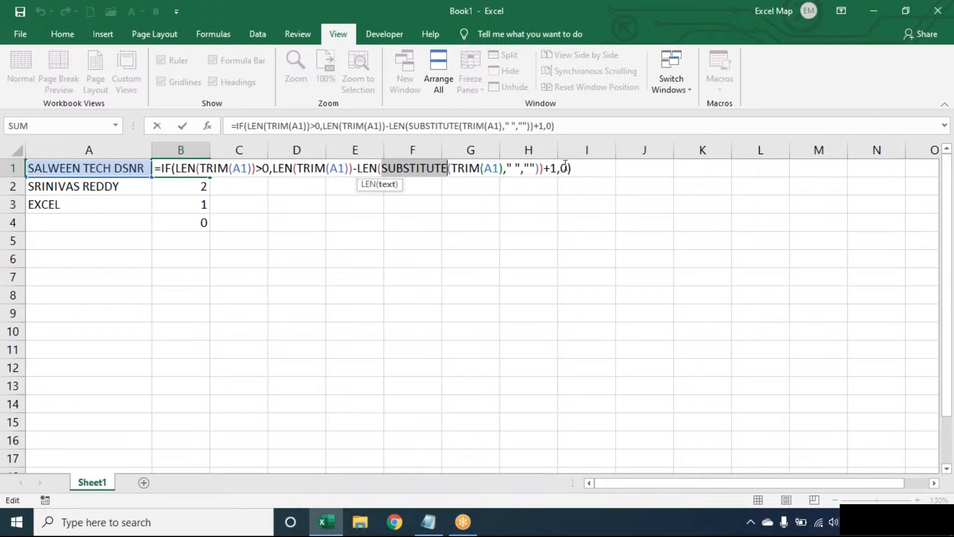
{"action": "left_click", "coordinate": [585, 169]}
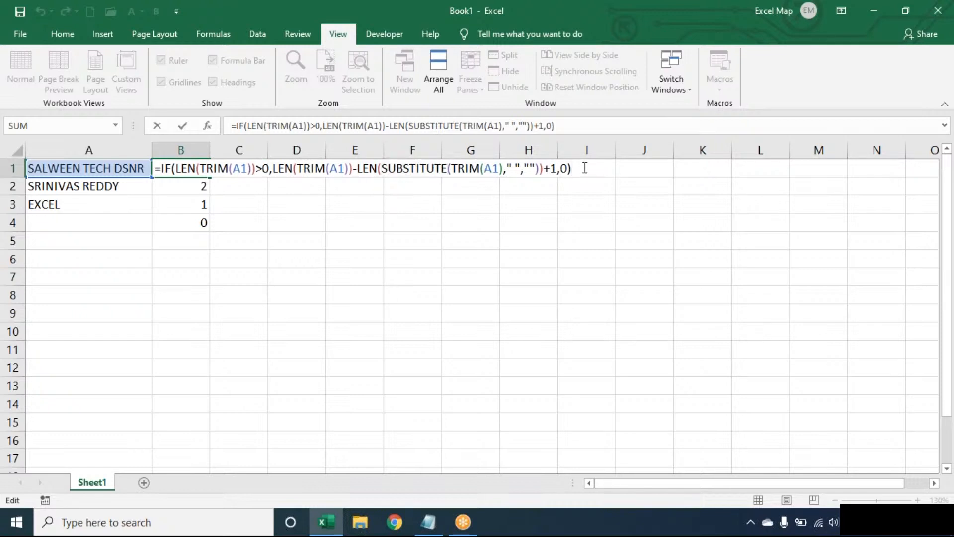
{"action": "left_click", "coordinate": [422, 530]}
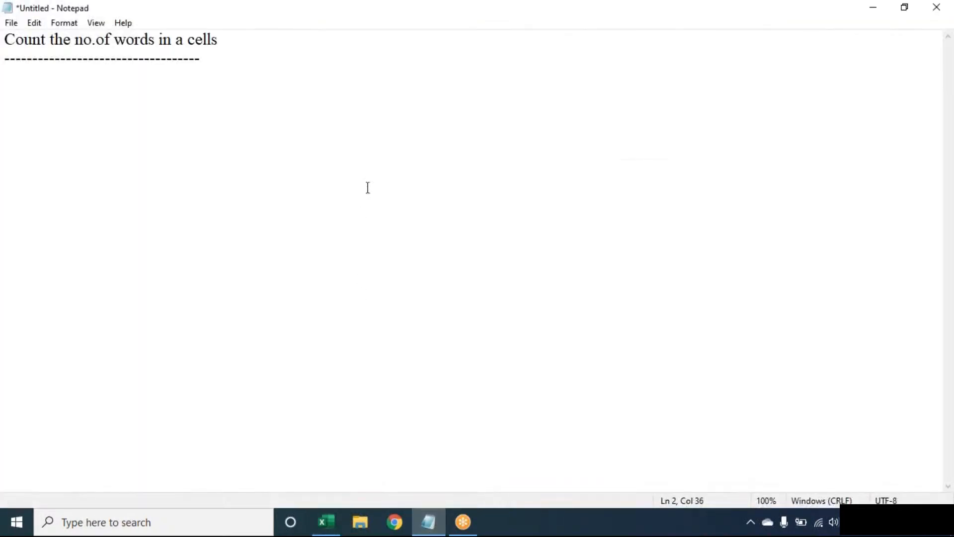
Step: Fix the heading to 'Count the no.of words in a cell', then return to Excel
{"action": "left_click", "coordinate": [317, 36]}
{"action": "key", "text": "BackSpace"}
{"action": "left_click", "coordinate": [428, 523]}
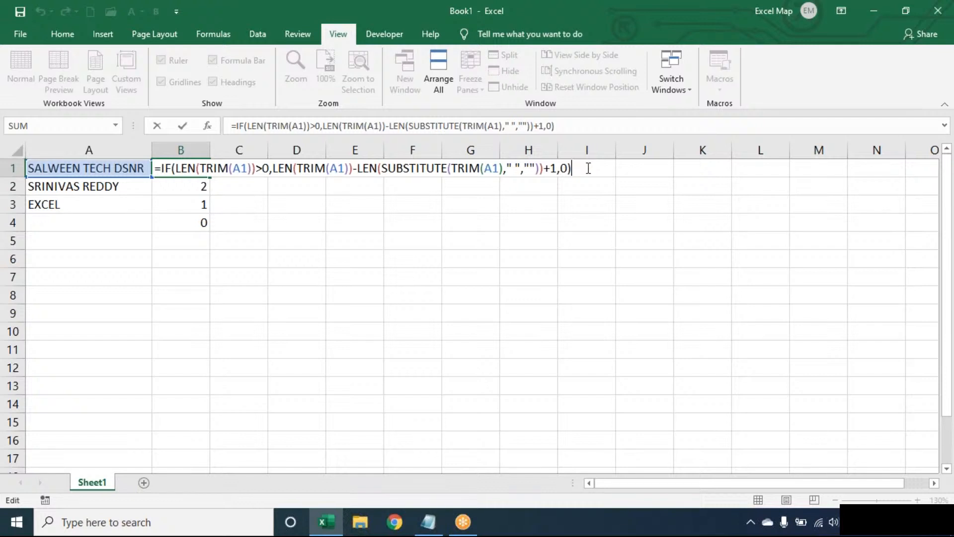
Step: Clear the counts in B1:F4 so only the names in column A remain
{"action": "key", "text": "Return"}
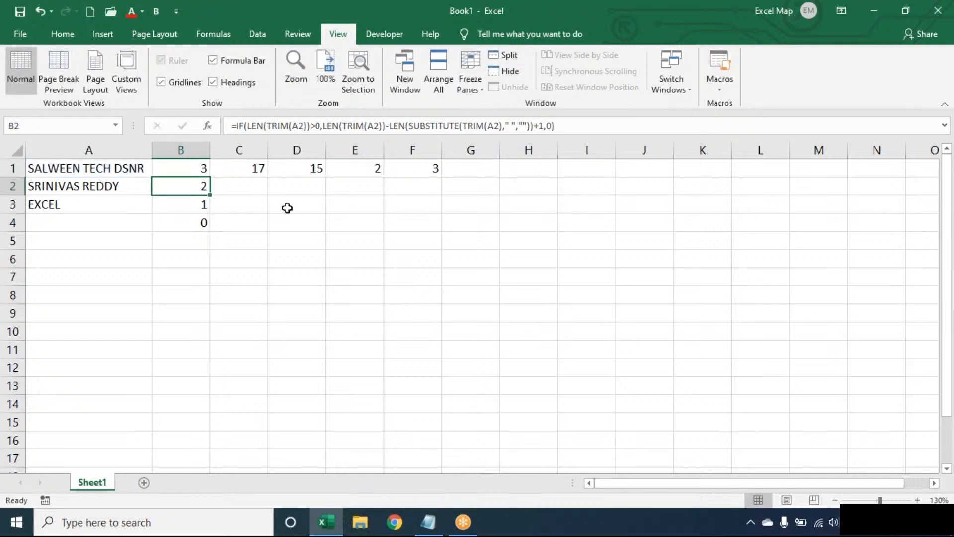
{"action": "left_click", "coordinate": [197, 172]}
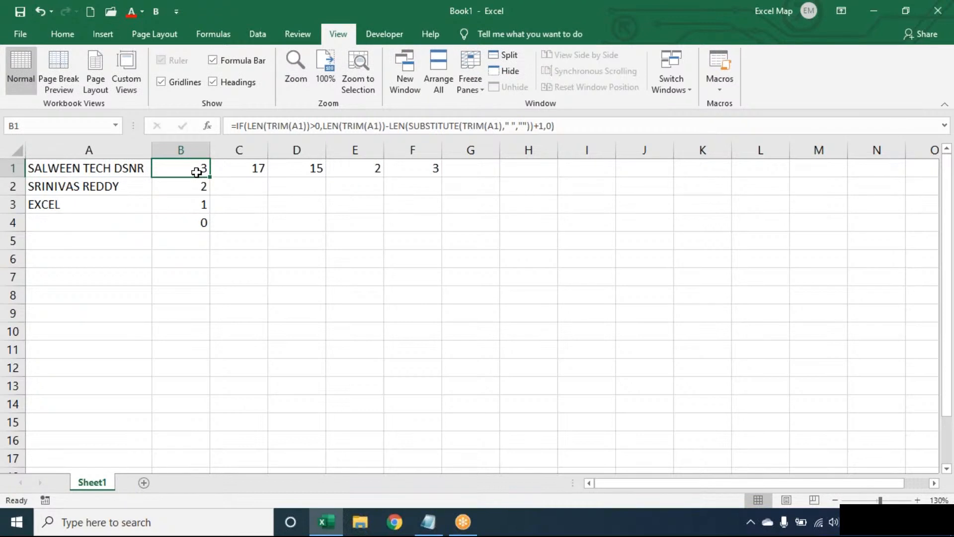
{"action": "key", "text": "ctrl+shift+Right"}
{"action": "key", "text": "shift+Down"}
{"action": "key", "text": "shift+Down"}
{"action": "key", "text": "shift+Down"}
{"action": "key", "text": "Delete"}
{"action": "left_click", "coordinate": [195, 172]}
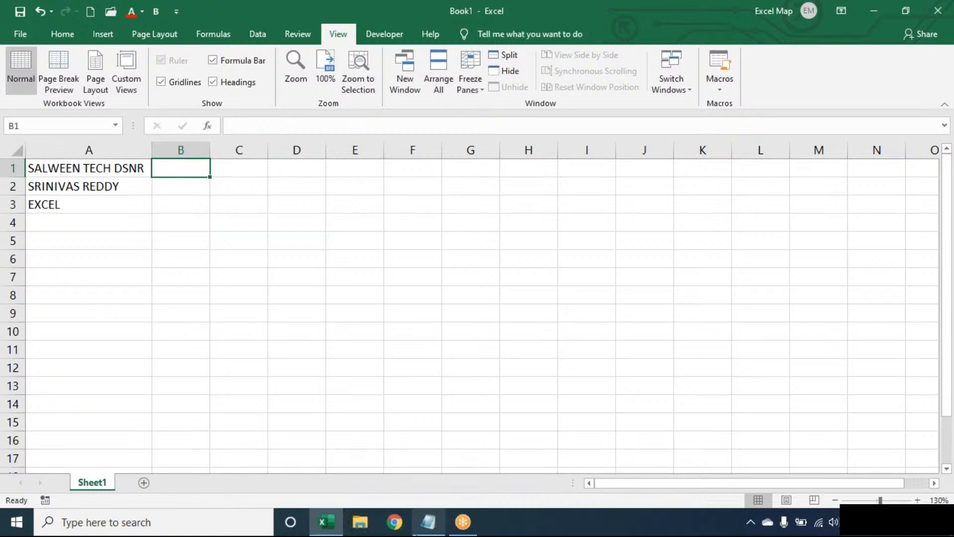
Step: Add an 'Extract Last Word:' heading below the dashes in the Notepad notes
{"action": "left_click", "coordinate": [417, 533]}
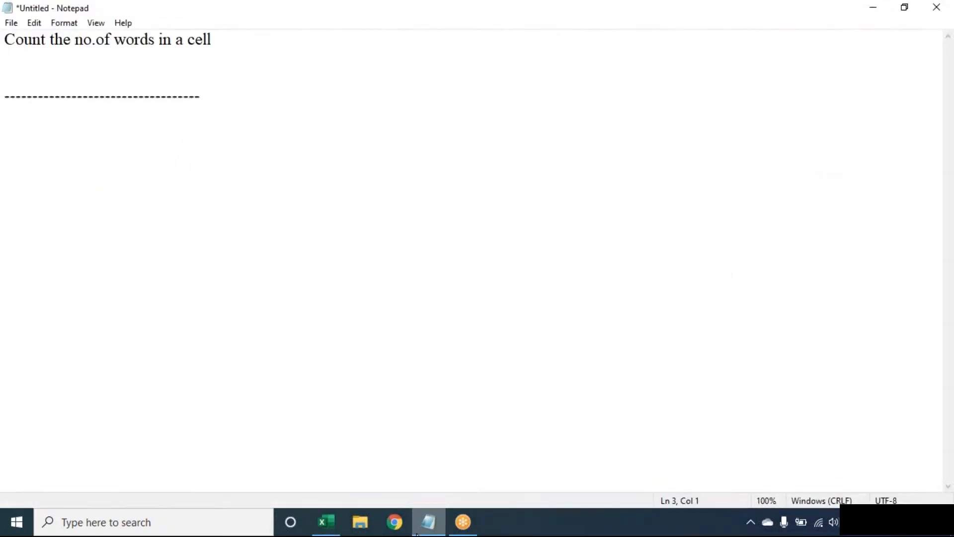
{"action": "key", "text": "BackSpace"}
{"action": "key", "text": "BackSpace"}
{"action": "key", "text": "Down"}
{"action": "key", "text": "Return"}
{"action": "key", "text": "Return"}
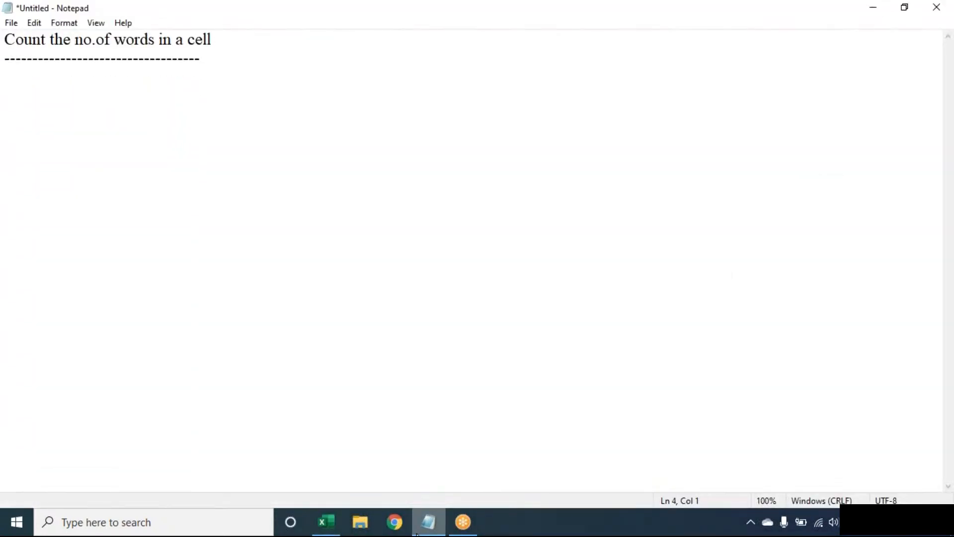
{"action": "type", "text": "Extract L"}
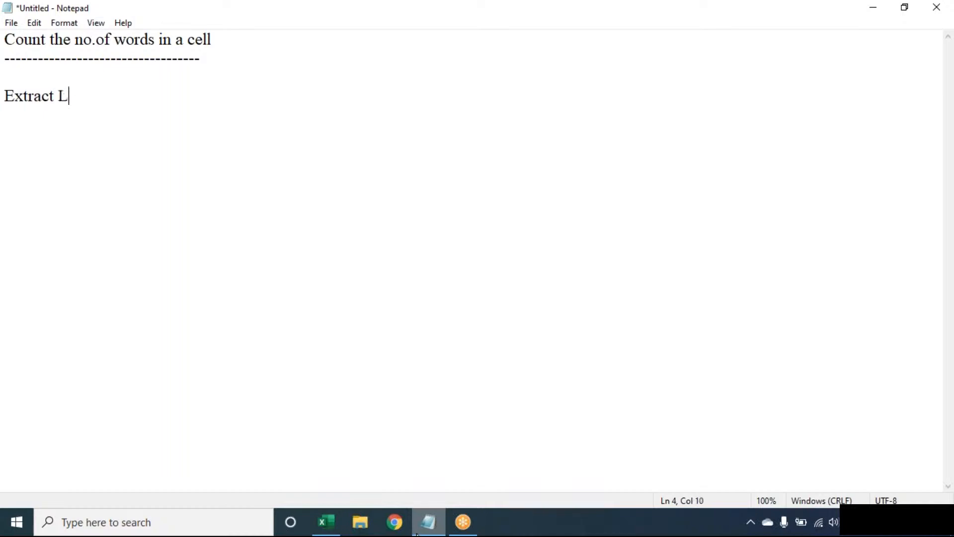
{"action": "type", "text": "ast Word"}
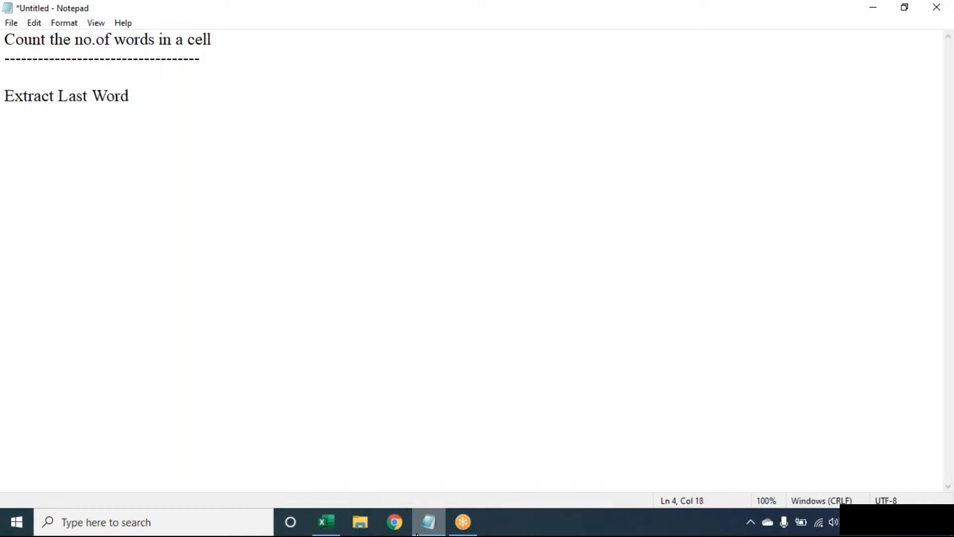
{"action": "type", "text": ":"}
{"action": "key", "text": "Return"}
Step: Add blank lines under the new heading and return to the Excel workbook
{"action": "left_click", "coordinate": [667, 24]}
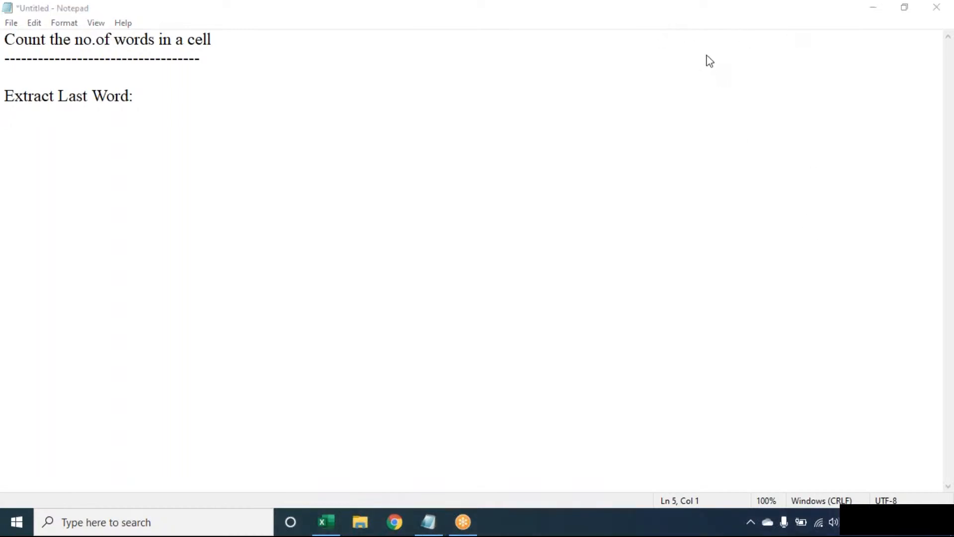
{"action": "left_click", "coordinate": [661, 145]}
{"action": "key", "text": "Return"}
{"action": "key", "text": "Return"}
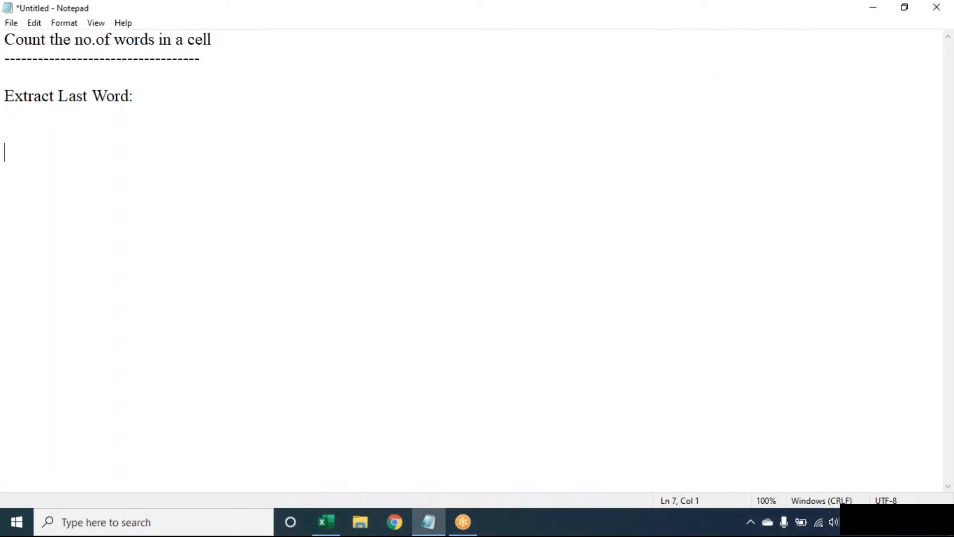
{"action": "key", "text": "alt+Tab"}
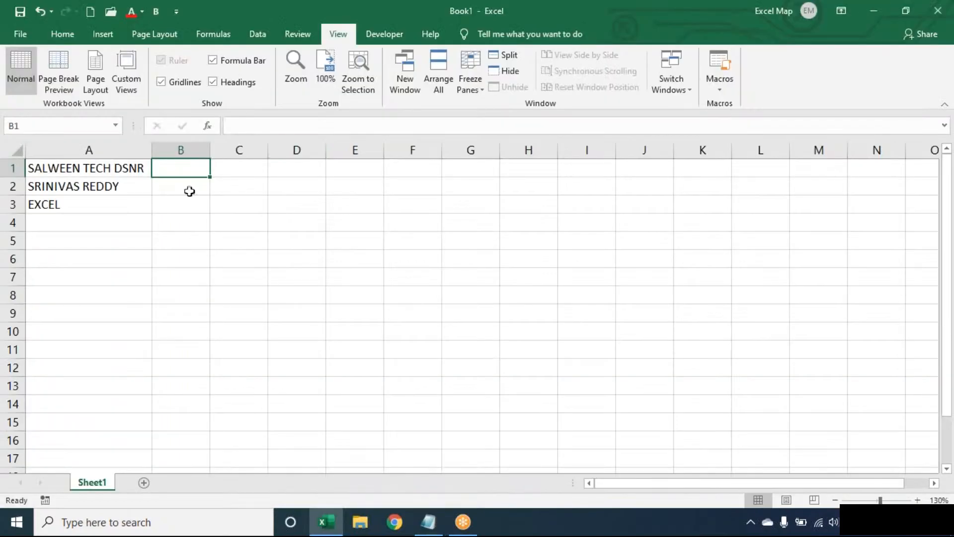
Step: Enter =SUBSTITUTE(A1," ",REPT(" ",100)) in B1 to pad every space to 100 spaces
{"action": "type", "text": "=su"}
{"action": "key", "text": "Tab"}
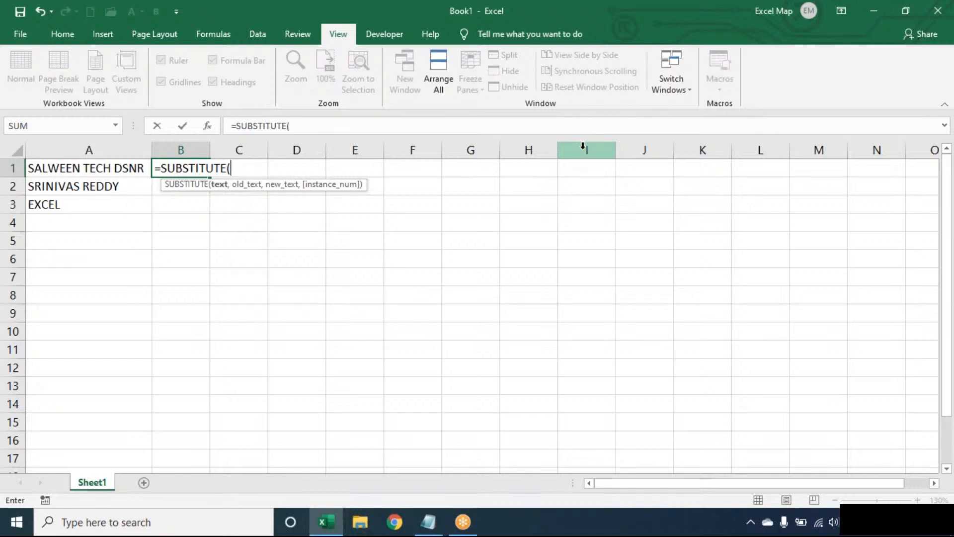
{"action": "type", "text": "A1"}
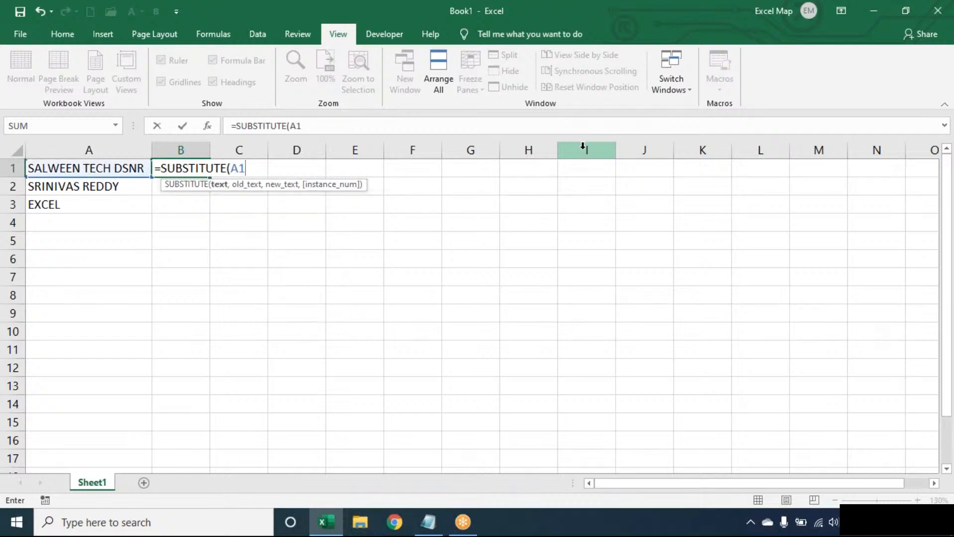
{"action": "type", "text": ",\" \","}
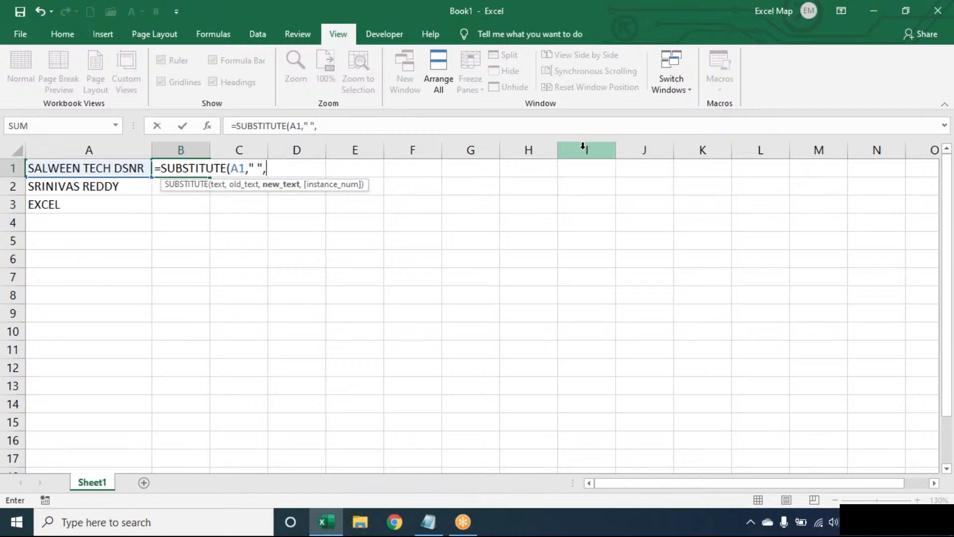
{"action": "type", "text": "REPT("}
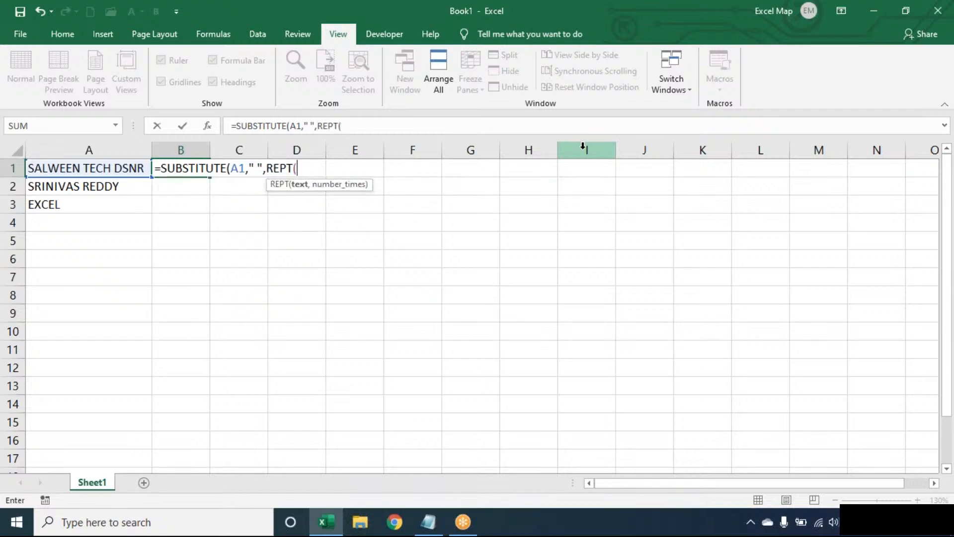
{"action": "type", "text": "\" \",100)"}
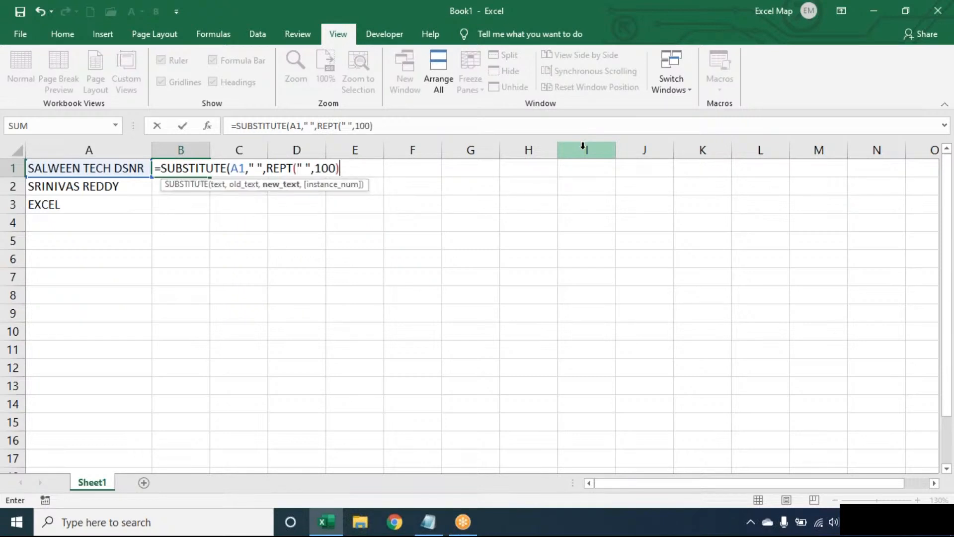
{"action": "type", "text": ")"}
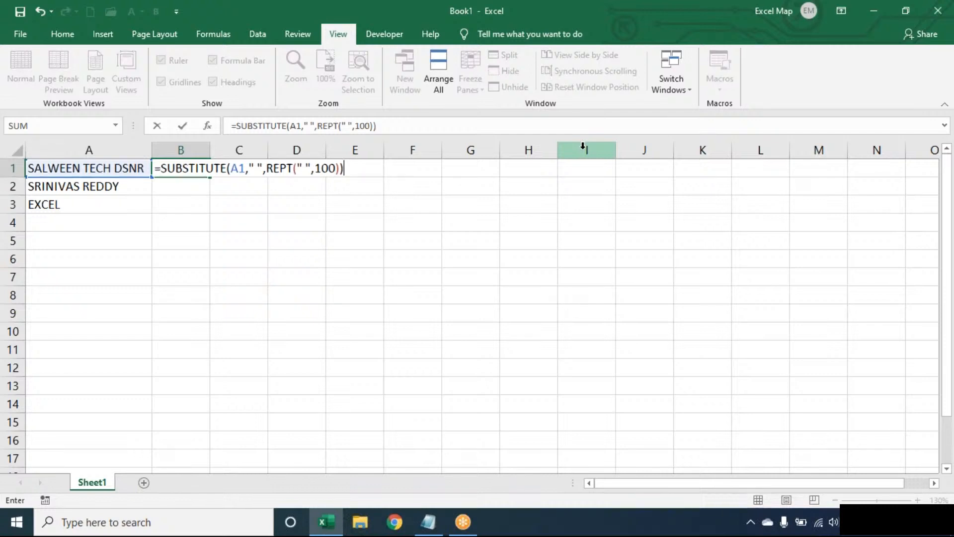
{"action": "key", "text": "Return"}
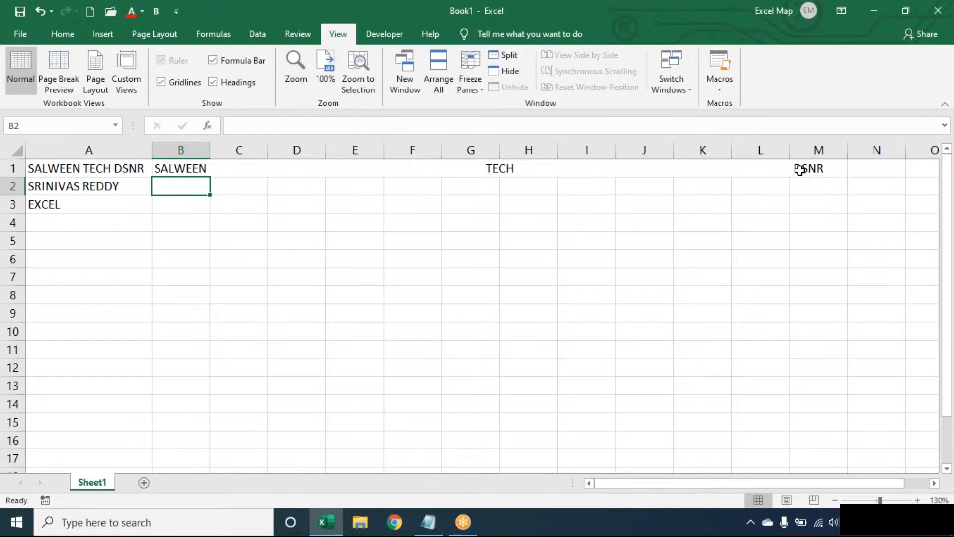
Step: Wrap B1's formula in RIGHT(…,100) so only the padded DSNR remains
{"action": "left_click", "coordinate": [197, 169]}
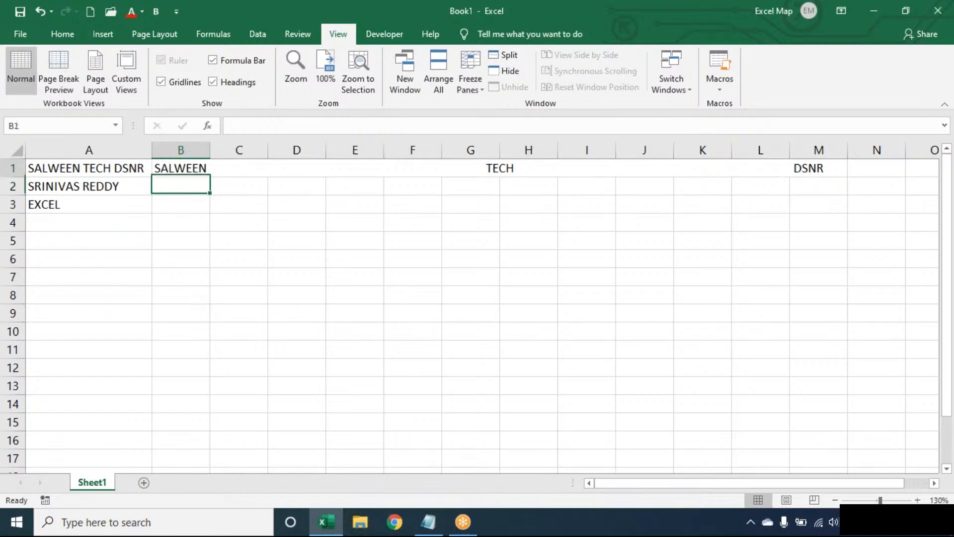
{"action": "double_click", "coordinate": [198, 170]}
{"action": "left_click", "coordinate": [370, 168]}
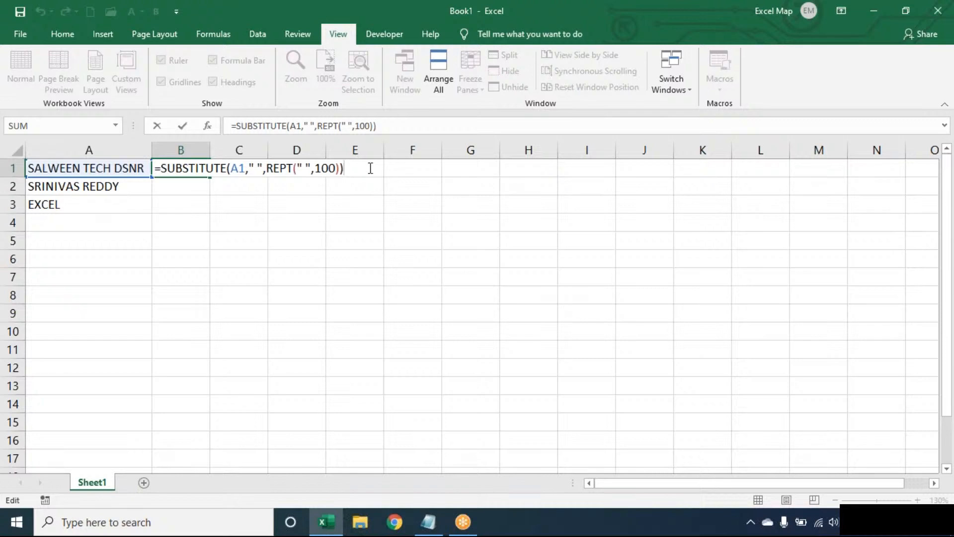
{"action": "left_click", "coordinate": [167, 167]}
{"action": "type", "text": "RIGHT("}
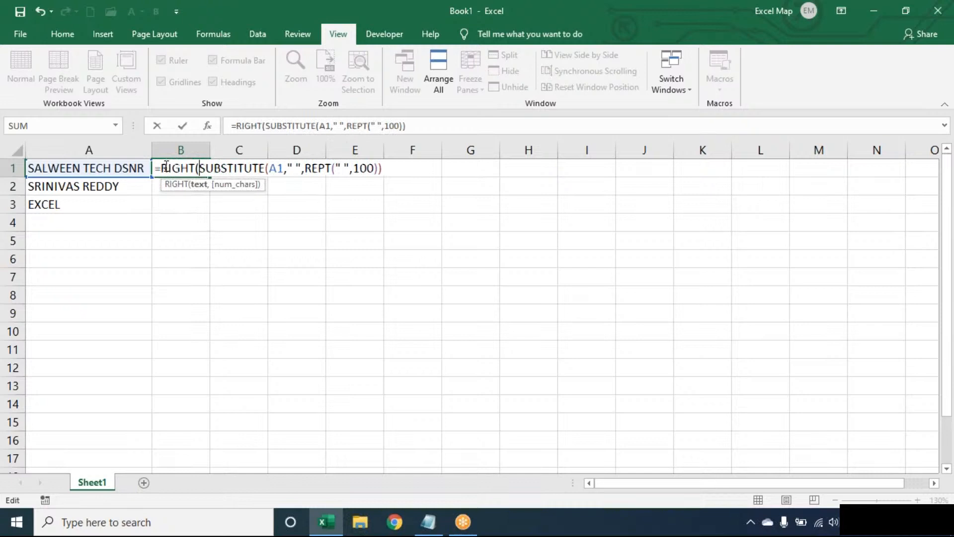
{"action": "left_click", "coordinate": [405, 166]}
{"action": "type", "text": ",100)"}
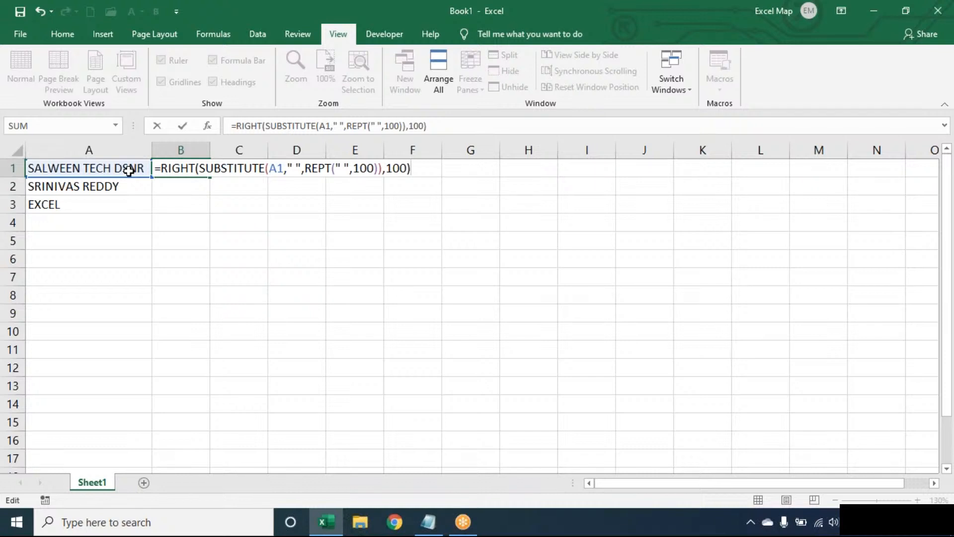
{"action": "key", "text": "Return"}
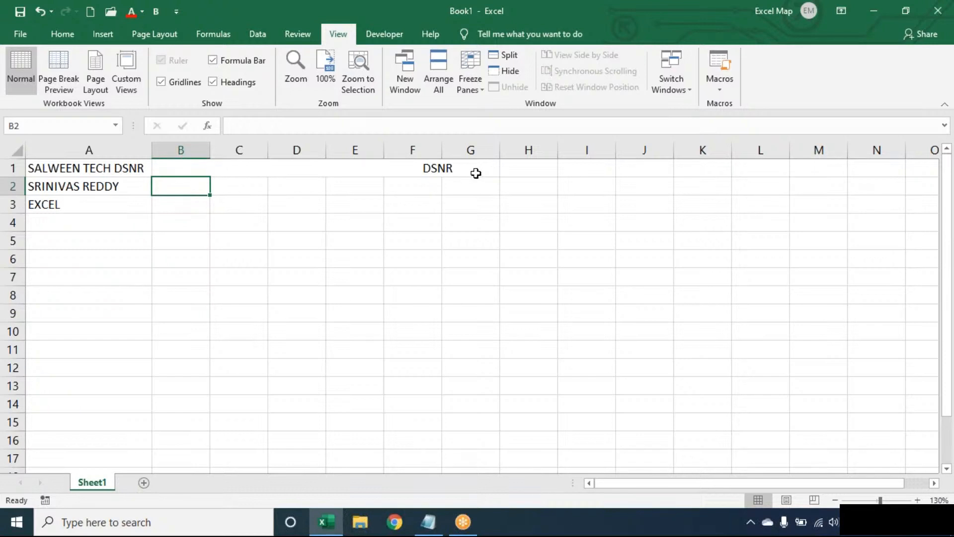
{"action": "key", "text": "Up"}
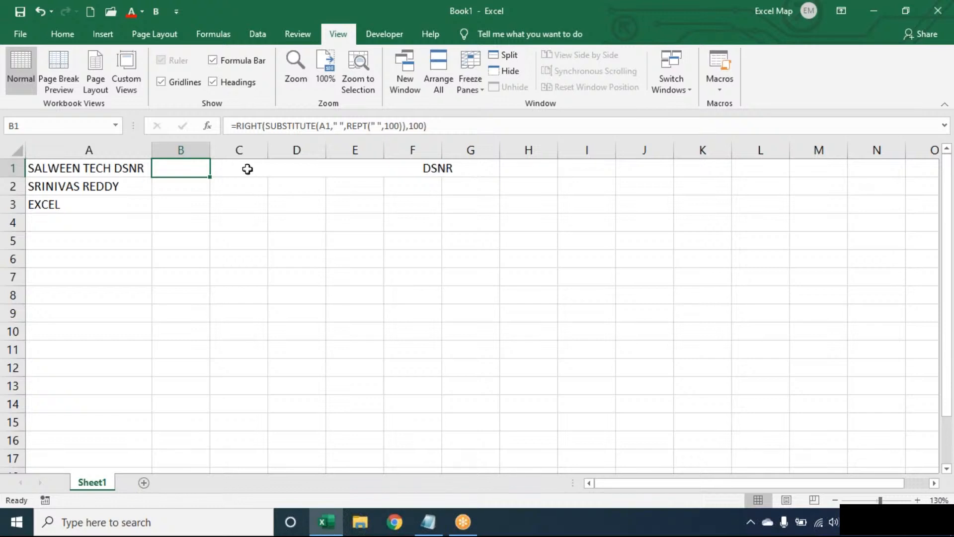
Step: Wrap B1's RIGHT formula in TRIM to strip the padding spaces around DSNR
{"action": "double_click", "coordinate": [199, 171]}
{"action": "left_click", "coordinate": [438, 168]}
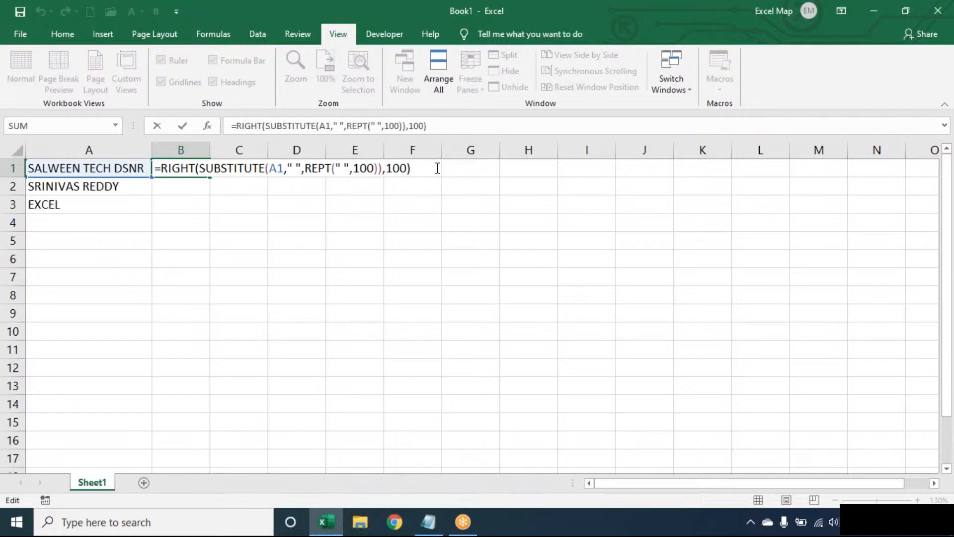
{"action": "key", "text": "Return"}
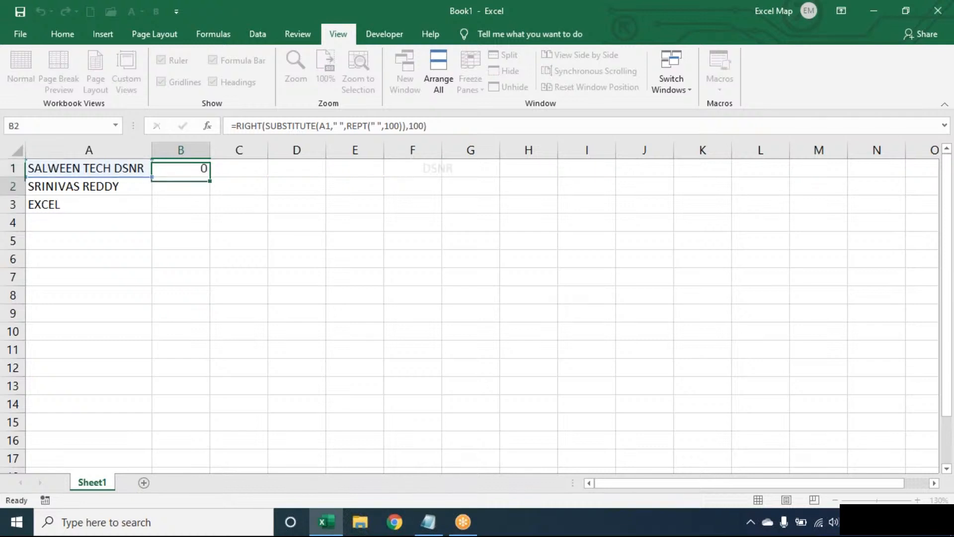
{"action": "left_click", "coordinate": [181, 161]}
{"action": "double_click", "coordinate": [181, 161]}
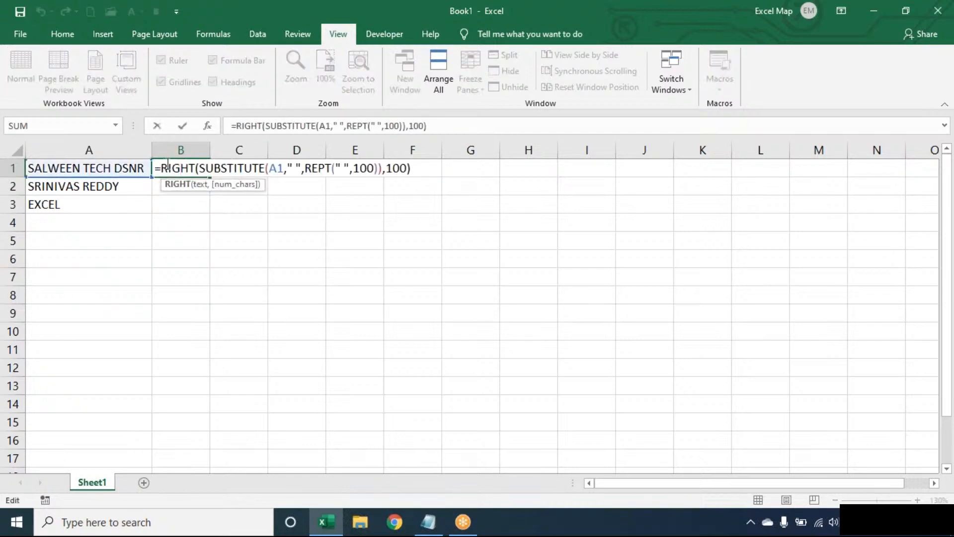
{"action": "left_click", "coordinate": [163, 165]}
{"action": "type", "text": "TRIM("}
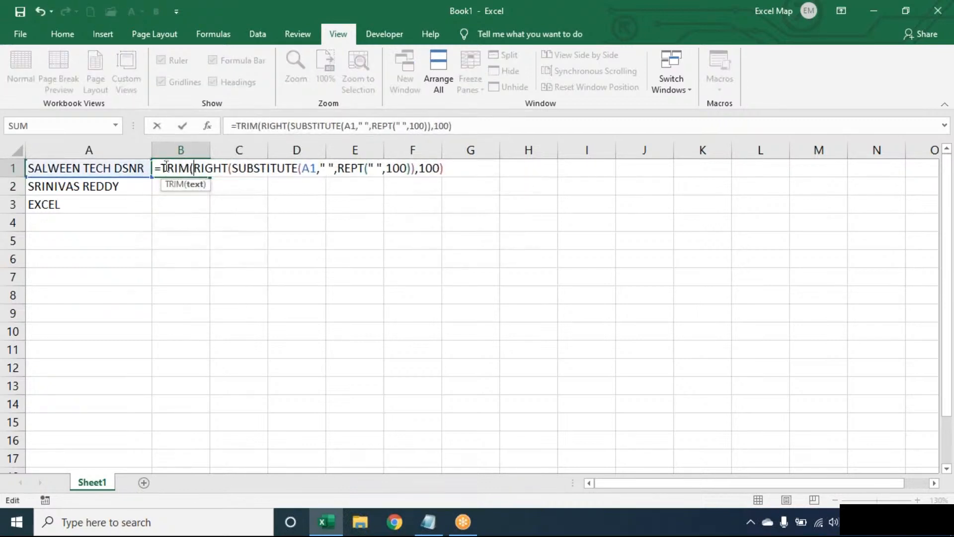
{"action": "left_click", "coordinate": [453, 168]}
{"action": "type", "text": ")"}
{"action": "key", "text": "Return"}
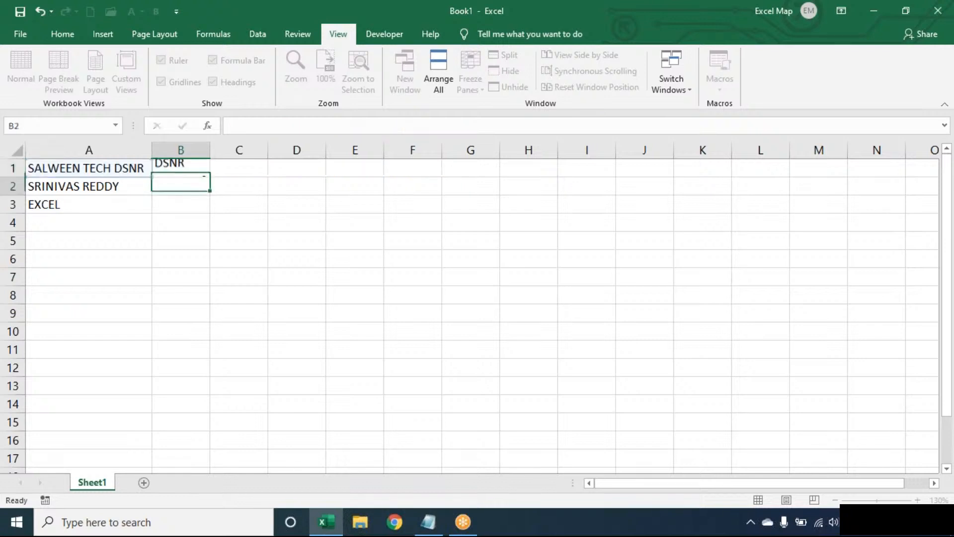
Step: Copy the last-word formula down to B3 so it returns DSNR, REDDY and EXCEL
{"action": "left_click", "coordinate": [194, 171]}
{"action": "left_click_drag", "start_coordinate": [208, 179], "coordinate": [204, 211]}
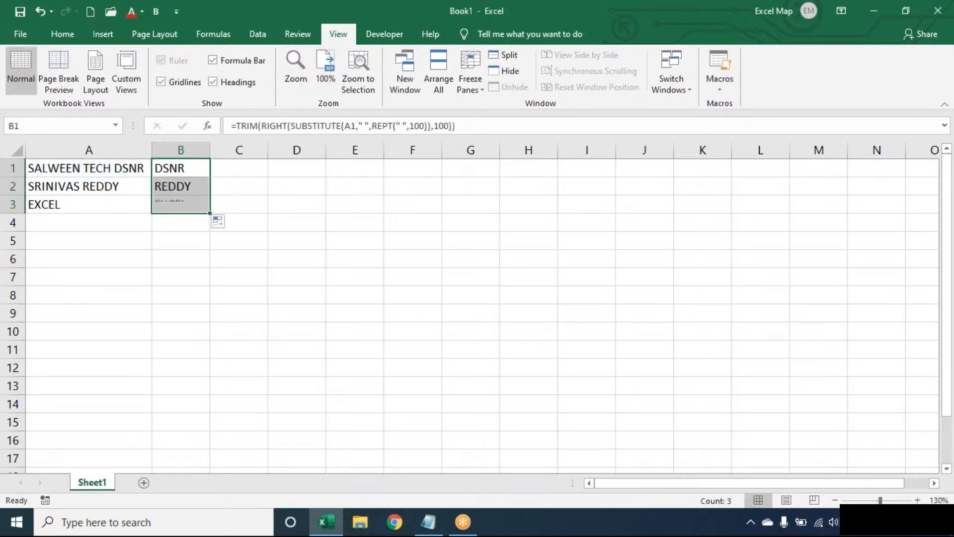
{"action": "double_click", "coordinate": [201, 169]}
{"action": "left_click", "coordinate": [460, 169]}
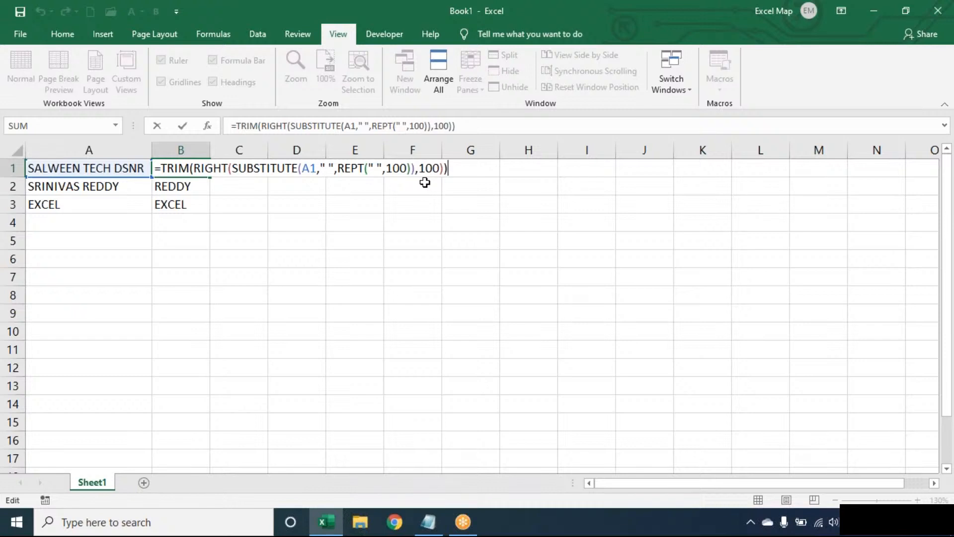
{"action": "left_click_drag", "start_coordinate": [239, 167], "coordinate": [414, 167]}
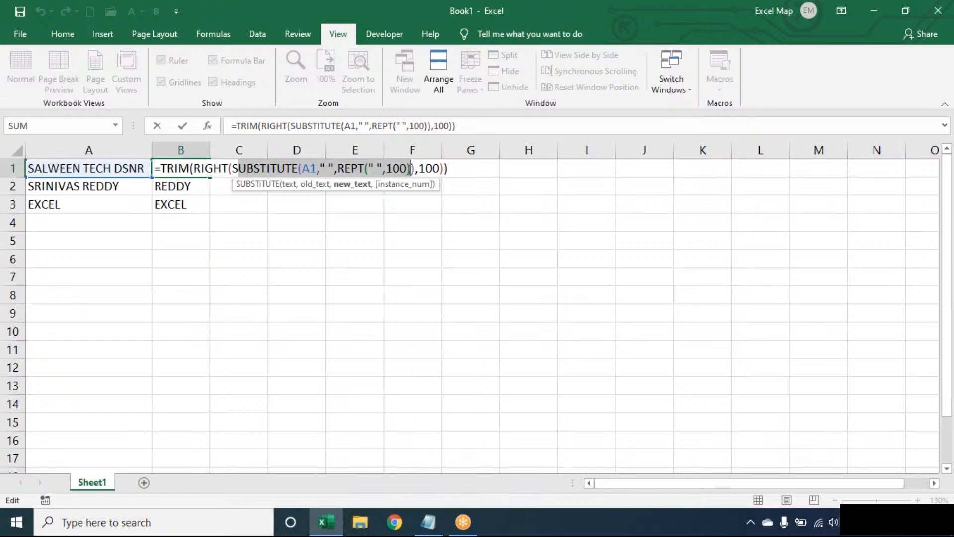
{"action": "left_click", "coordinate": [455, 164]}
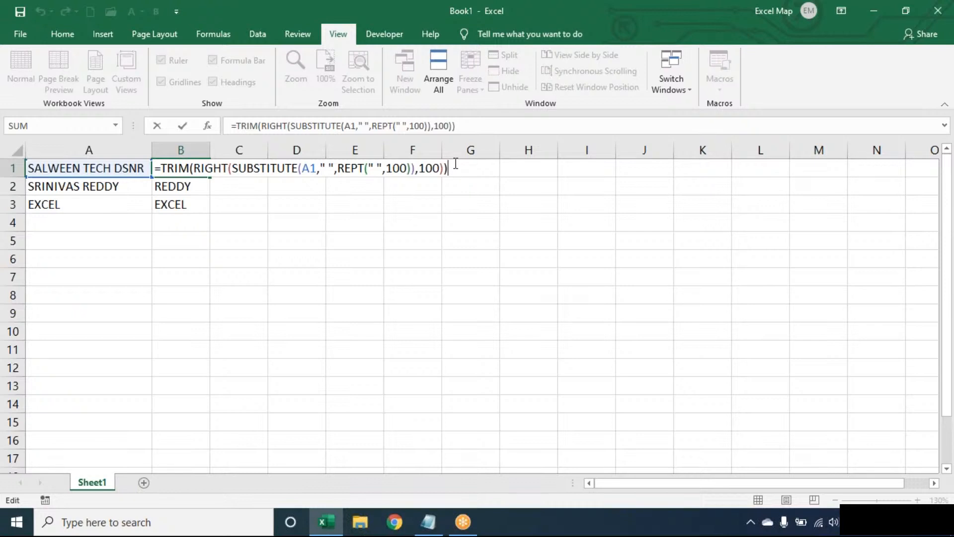
{"action": "key", "text": "Return"}
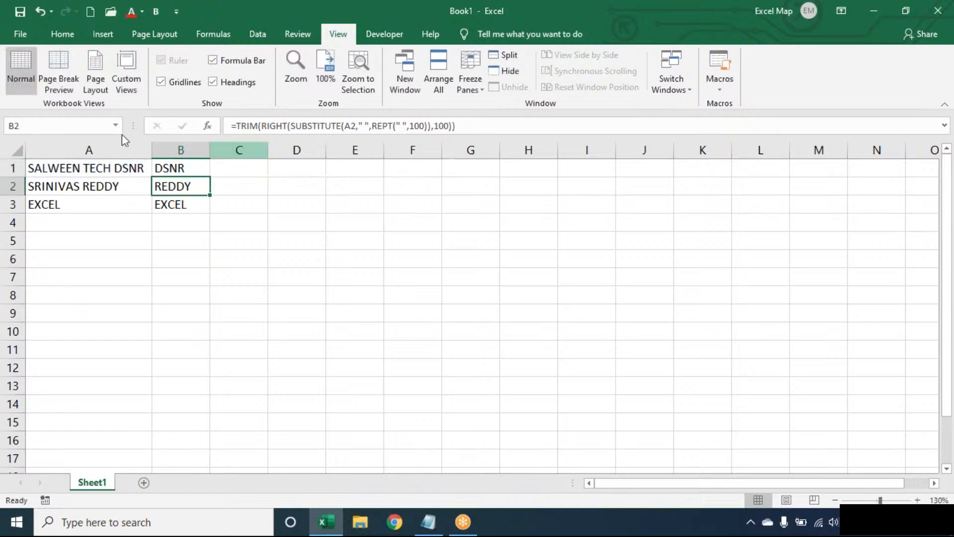
{"action": "double_click", "coordinate": [190, 168]}
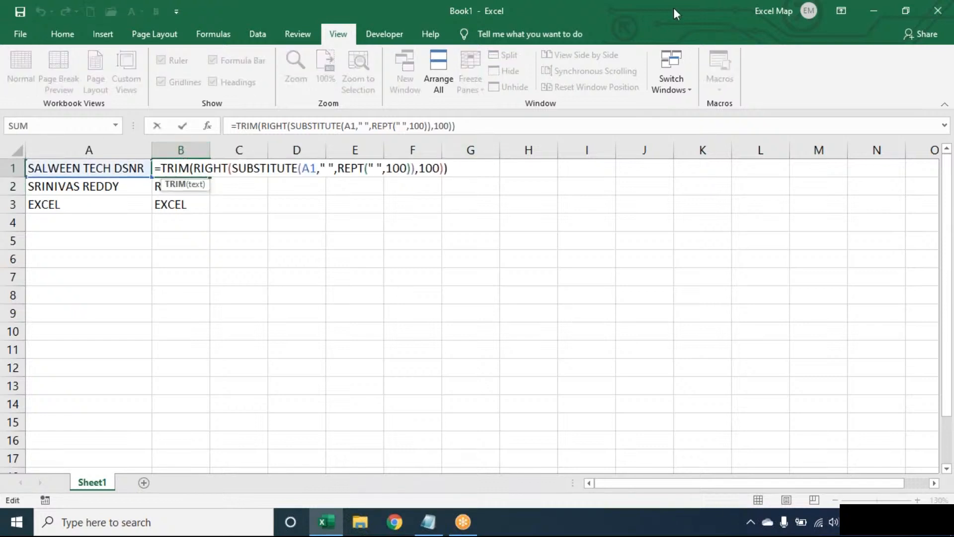
{"action": "left_click", "coordinate": [693, 20]}
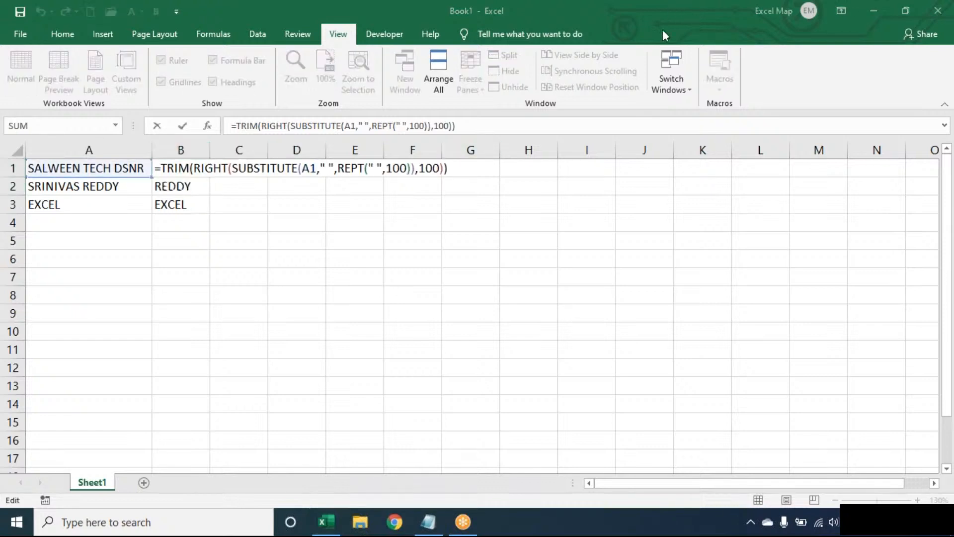
{"action": "left_click", "coordinate": [542, 116]}
{"action": "key", "text": "End"}
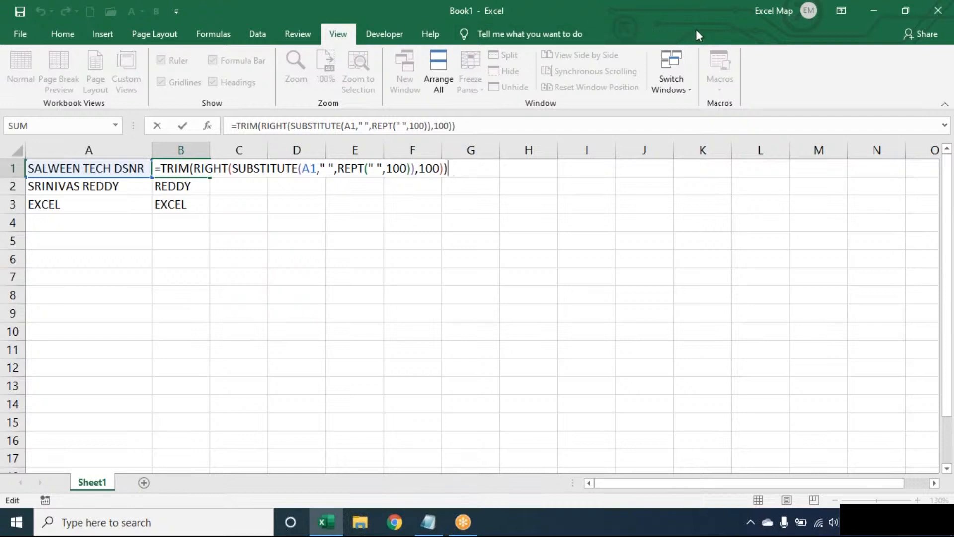
Step: Clear the last-word formulas from B1:B3
{"action": "left_click", "coordinate": [676, 31]}
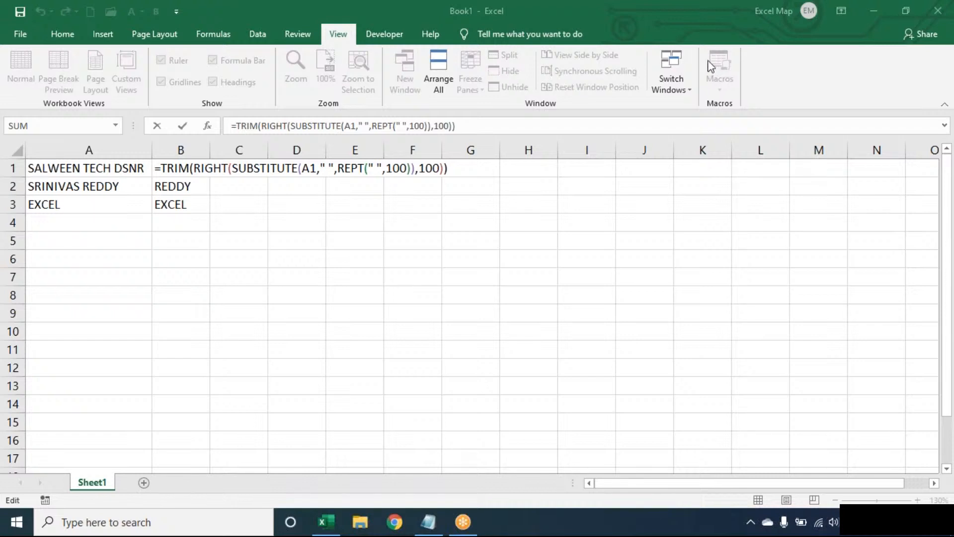
{"action": "left_click", "coordinate": [460, 171]}
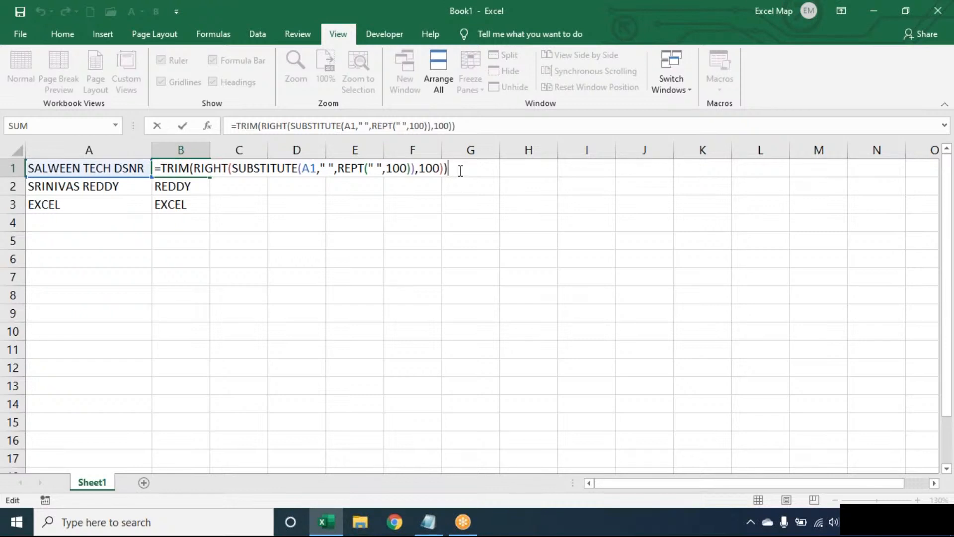
{"action": "key", "text": "ctrl+Return"}
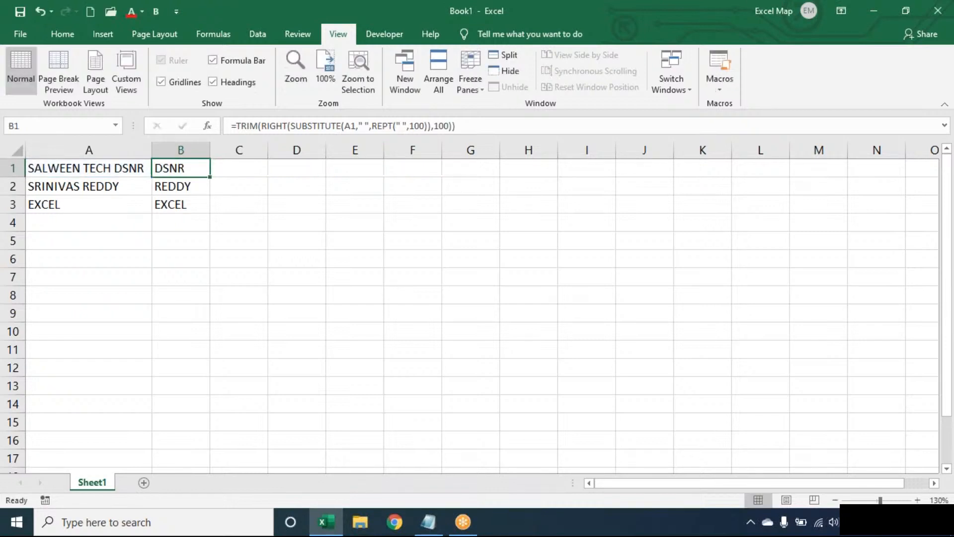
{"action": "key", "text": "ctrl+shift+Down"}
{"action": "key", "text": "Delete"}
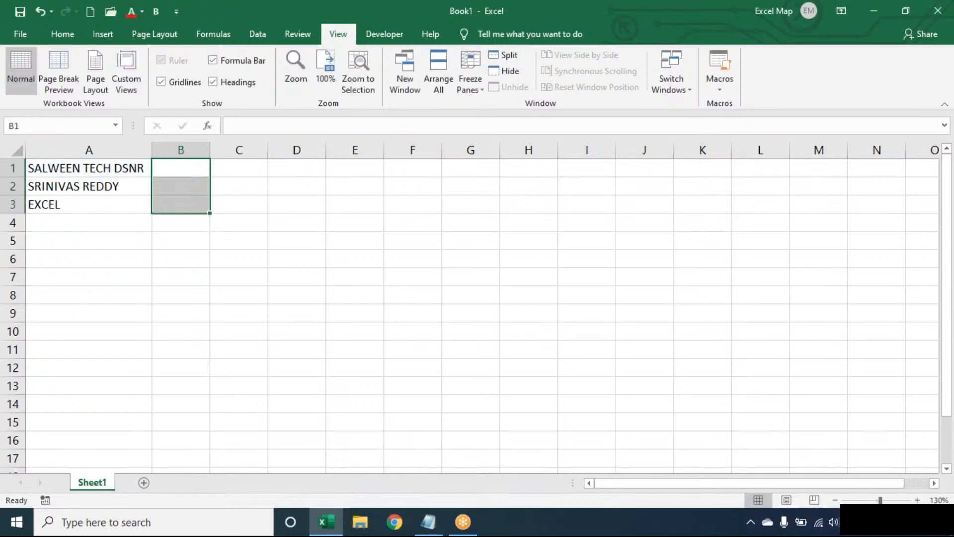
{"action": "key", "text": "Up"}
Step: Enter =SUBSTITUTE(A1," ",REPT(" ",100)) in B1 to spread SALWEEN, TECH and DSNR apart
{"action": "type", "text": "=SUB"}
{"action": "key", "text": "Tab"}
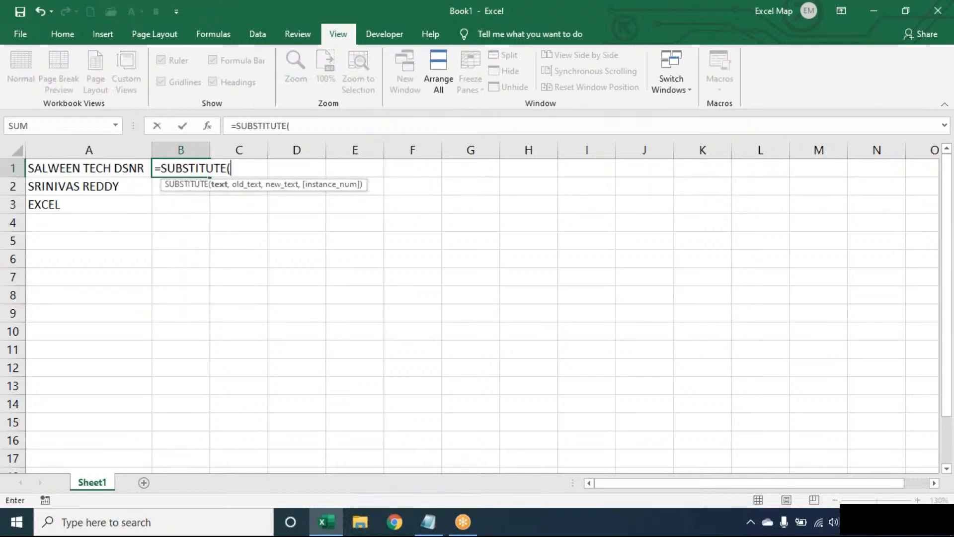
{"action": "key", "text": "Left"}
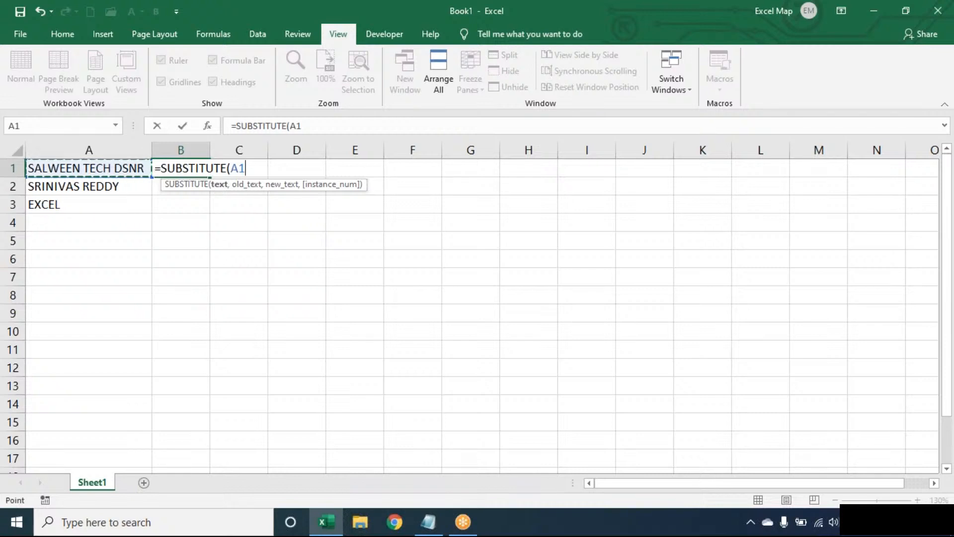
{"action": "type", "text": ",\" \","}
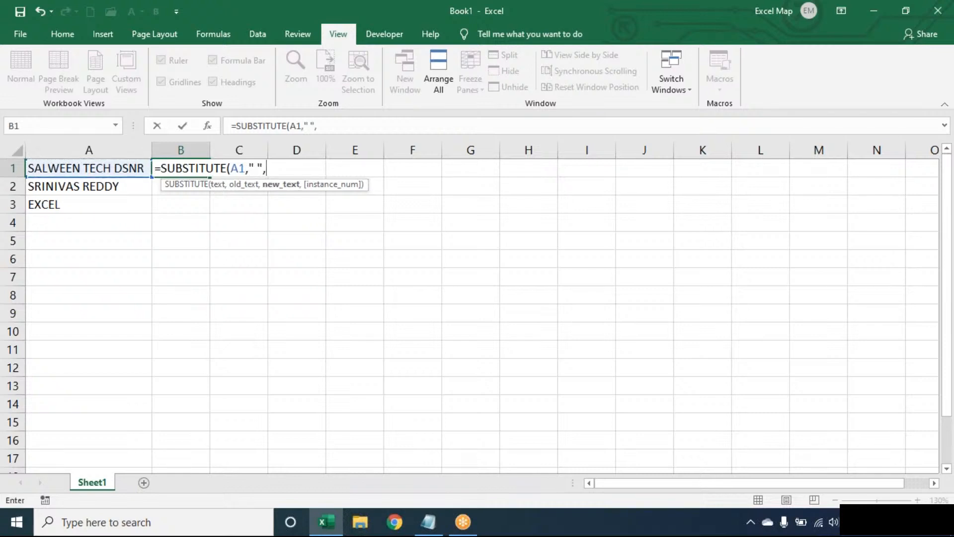
{"action": "type", "text": "REPT(\" \",100)"}
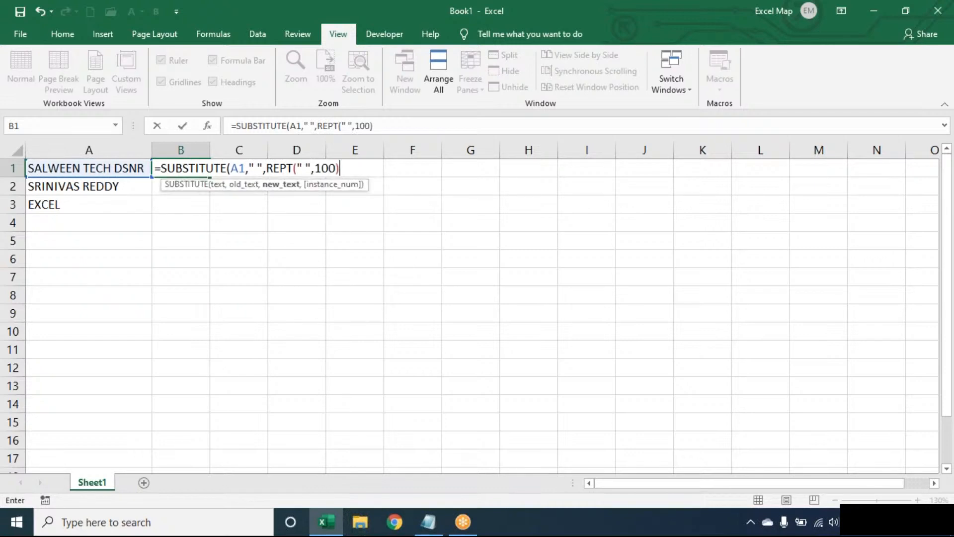
{"action": "type", "text": ")"}
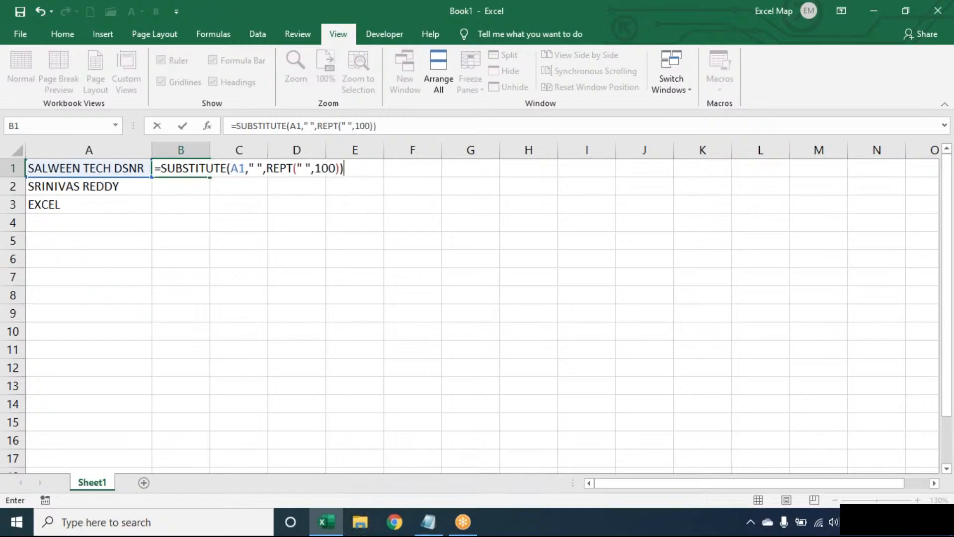
{"action": "left_click", "coordinate": [254, 164]}
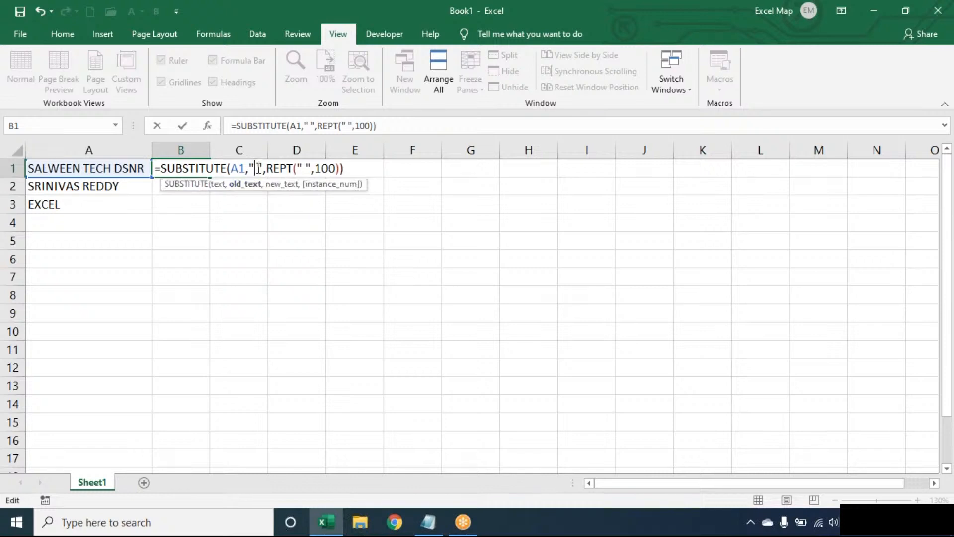
{"action": "double_click", "coordinate": [280, 168]}
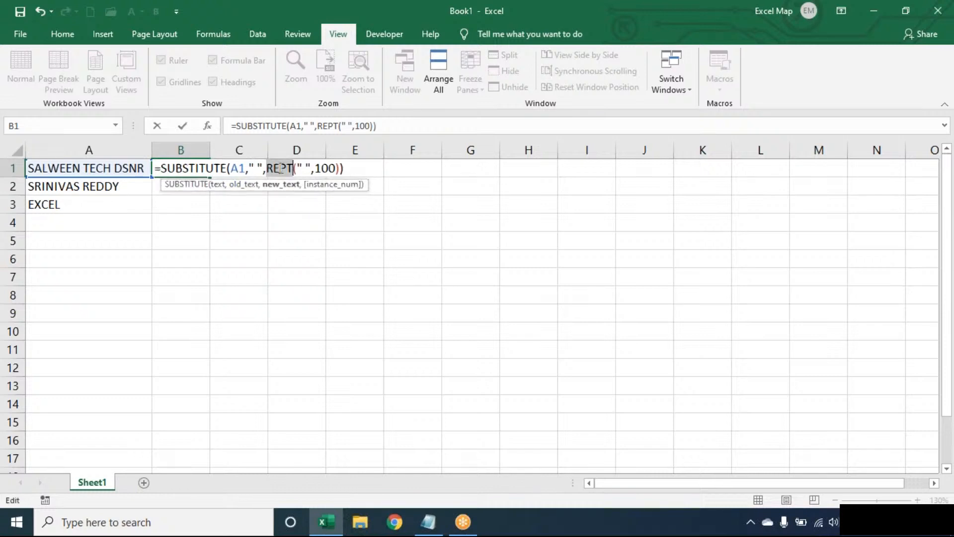
{"action": "key", "text": "Return"}
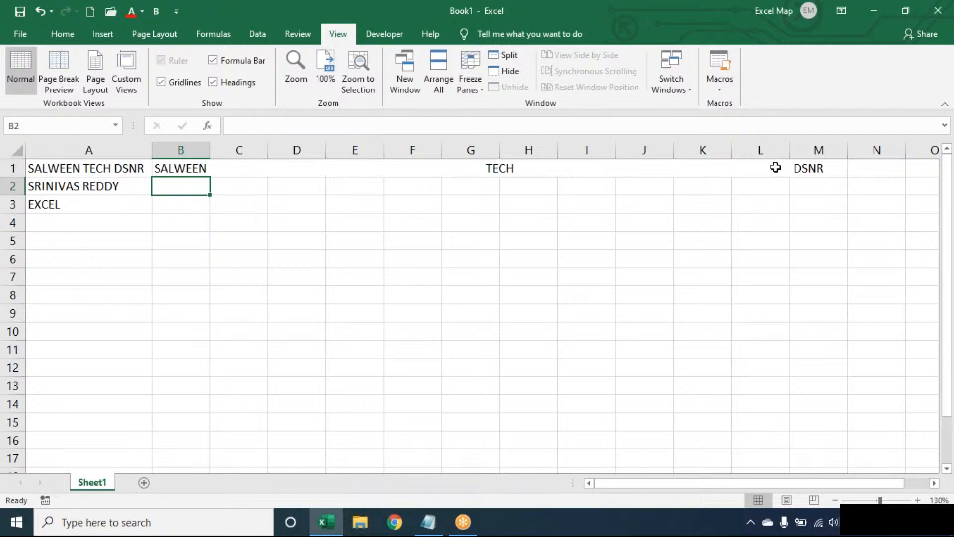
Step: Wrap B1's padding formula in RIGHT(…,100) so it keeps only the last word DSNR
{"action": "double_click", "coordinate": [170, 166]}
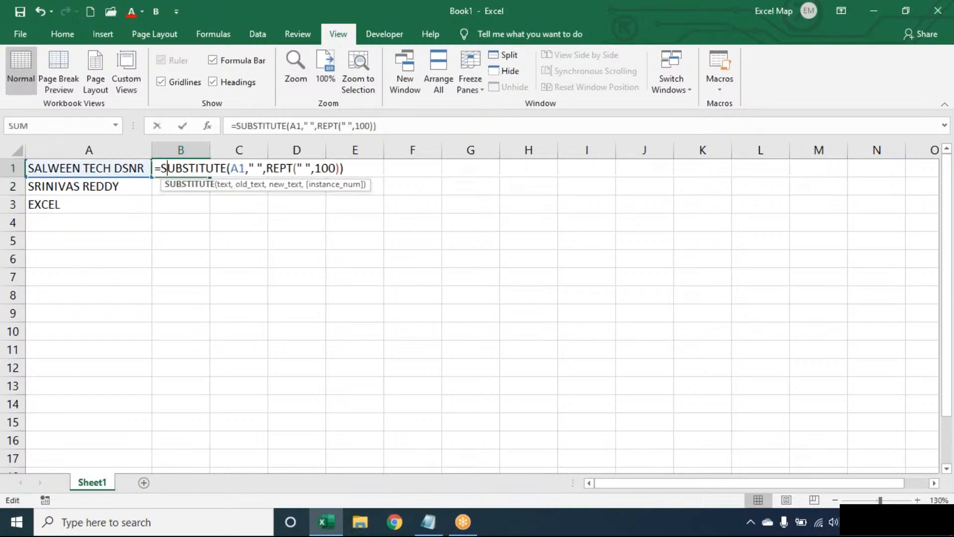
{"action": "left_click", "coordinate": [167, 166]}
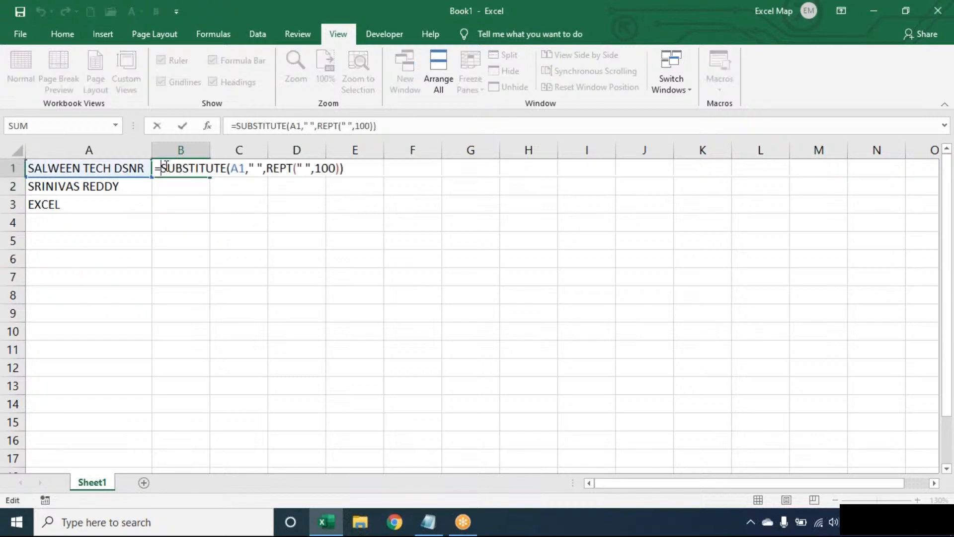
{"action": "type", "text": "RIGHT("}
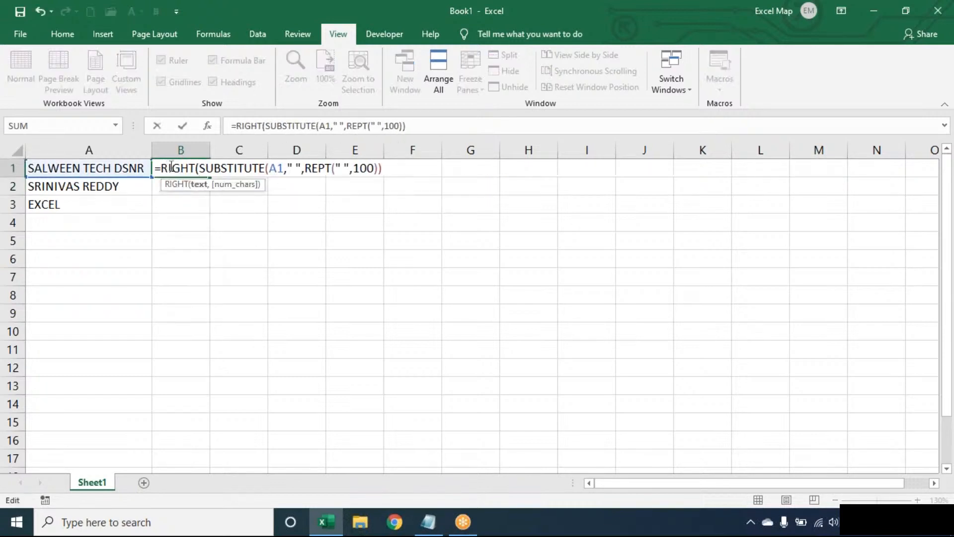
{"action": "type", "text": ",100)"}
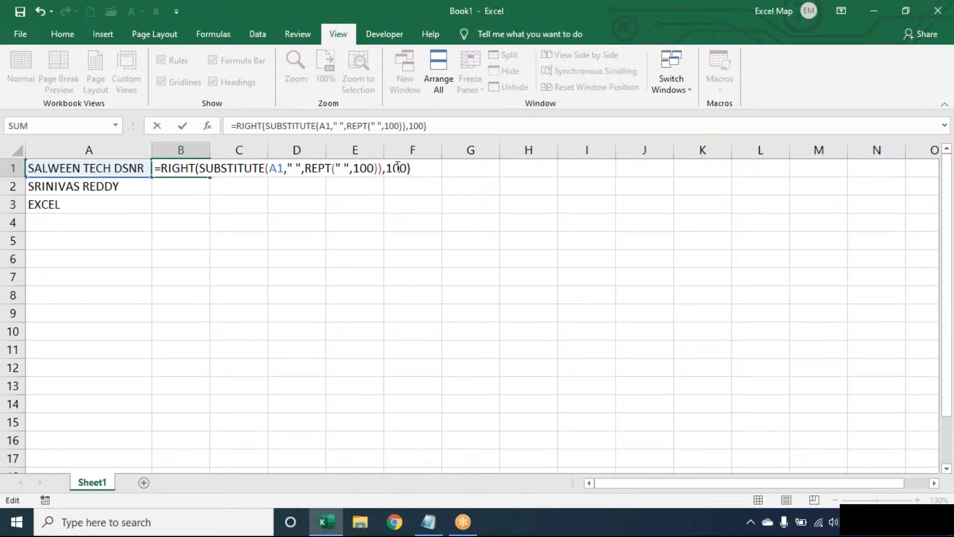
{"action": "key", "text": "Return"}
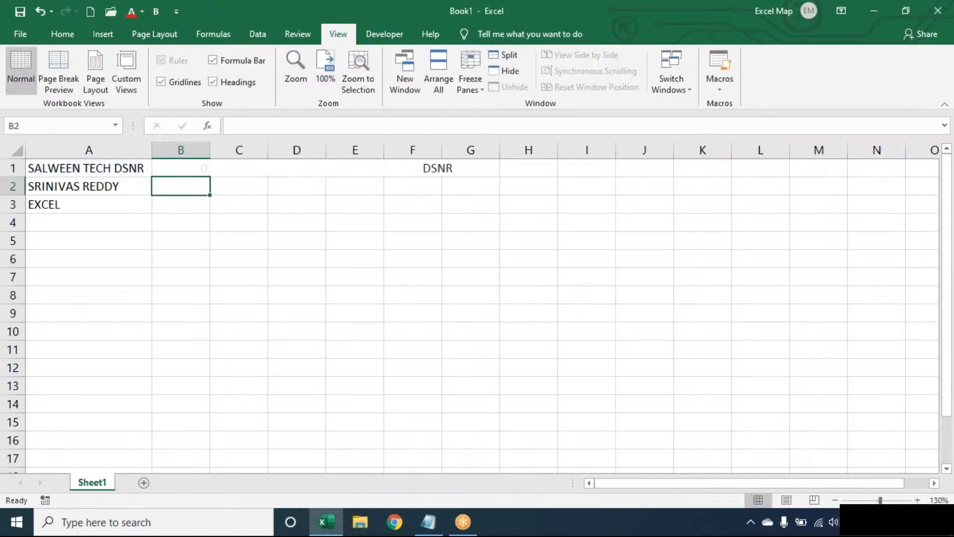
Step: Wrap B1's formula in TRIM so it shows DSNR without padding
{"action": "double_click", "coordinate": [183, 163]}
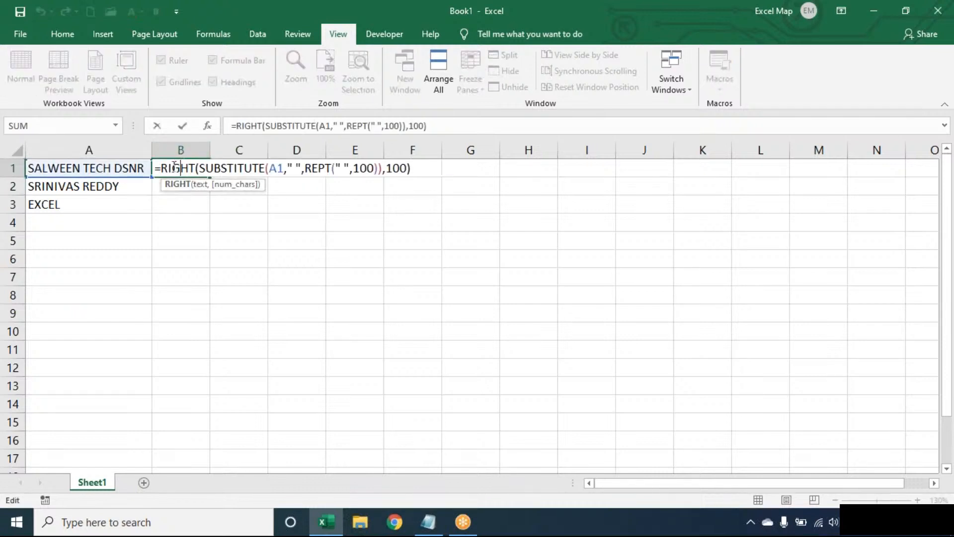
{"action": "type", "text": "TRIM("}
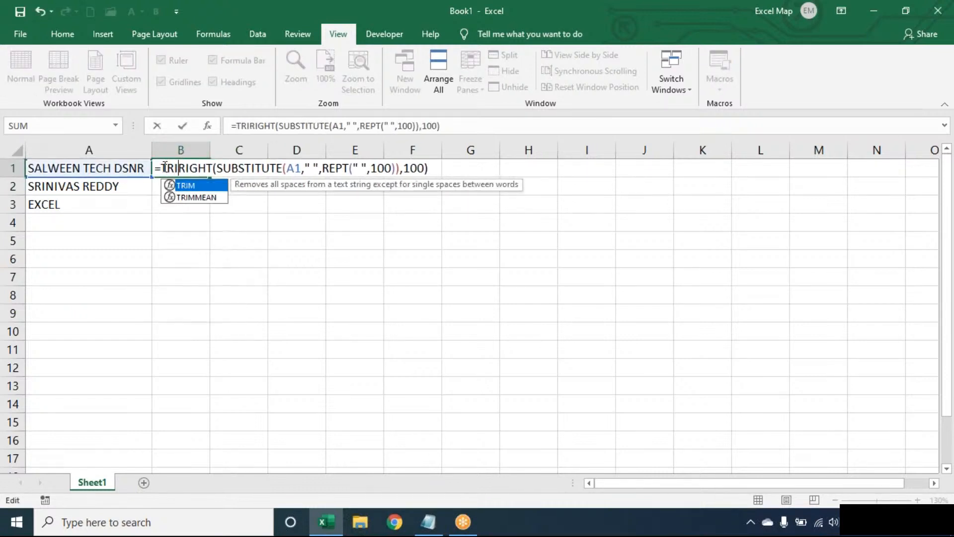
{"action": "key", "text": "End"}
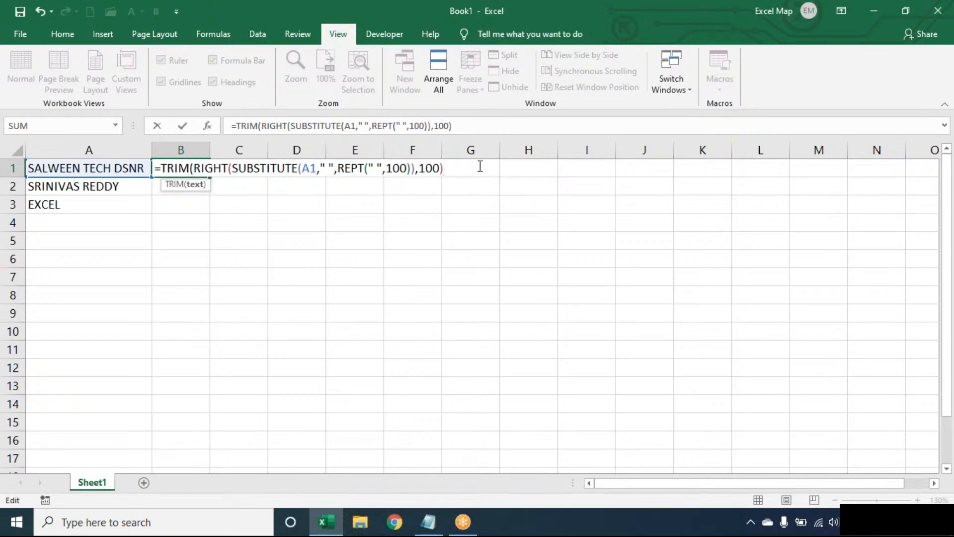
{"action": "type", "text": ")"}
{"action": "key", "text": "Return"}
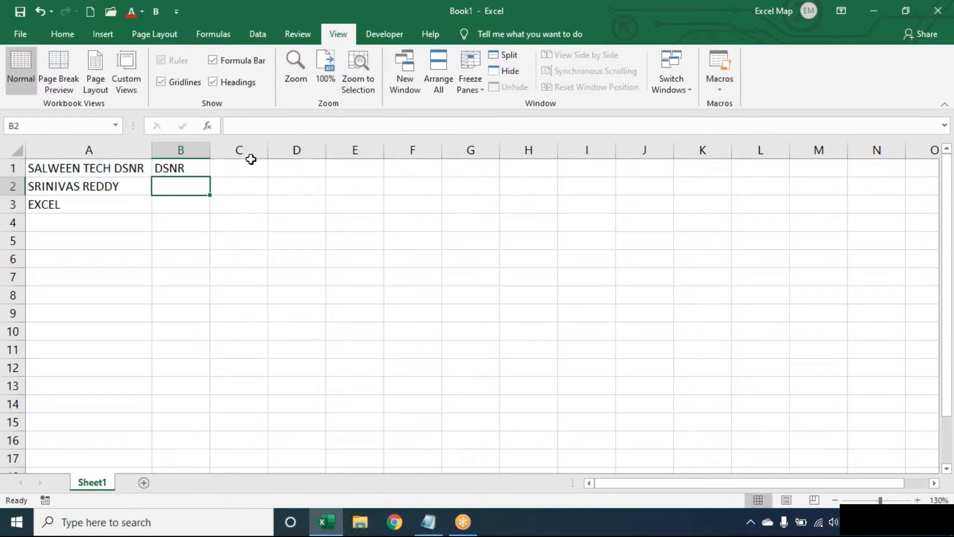
{"action": "left_click", "coordinate": [199, 169]}
{"action": "double_click", "coordinate": [210, 177]}
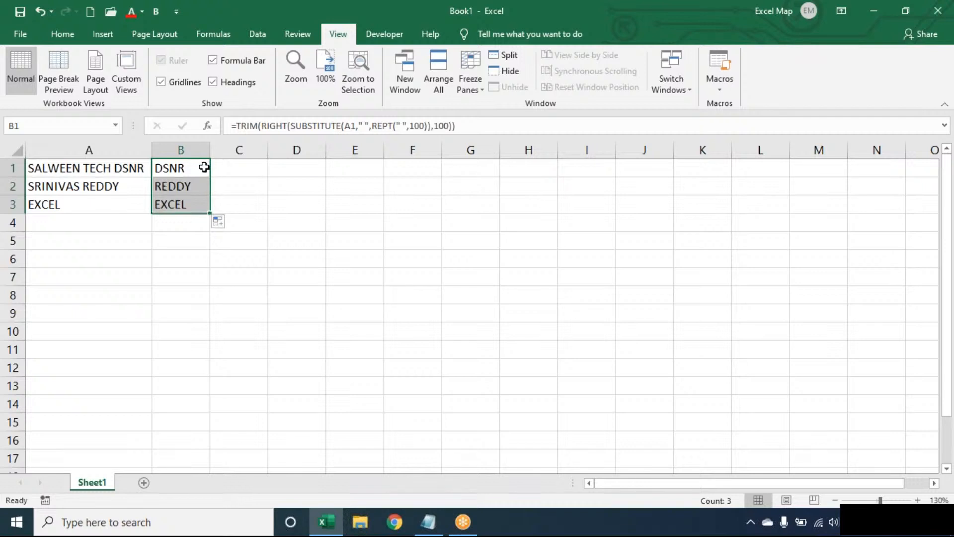
{"action": "double_click", "coordinate": [203, 168]}
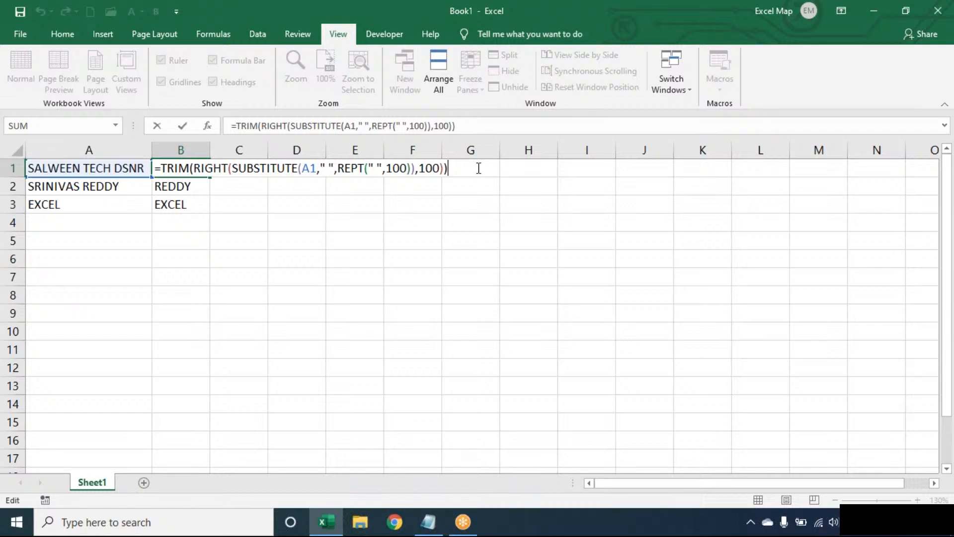
Step: Clear the last-word results from B1:B3
{"action": "key", "text": "ctrl+Return"}
{"action": "key", "text": "ctrl+shift+Down"}
{"action": "key", "text": "Delete"}
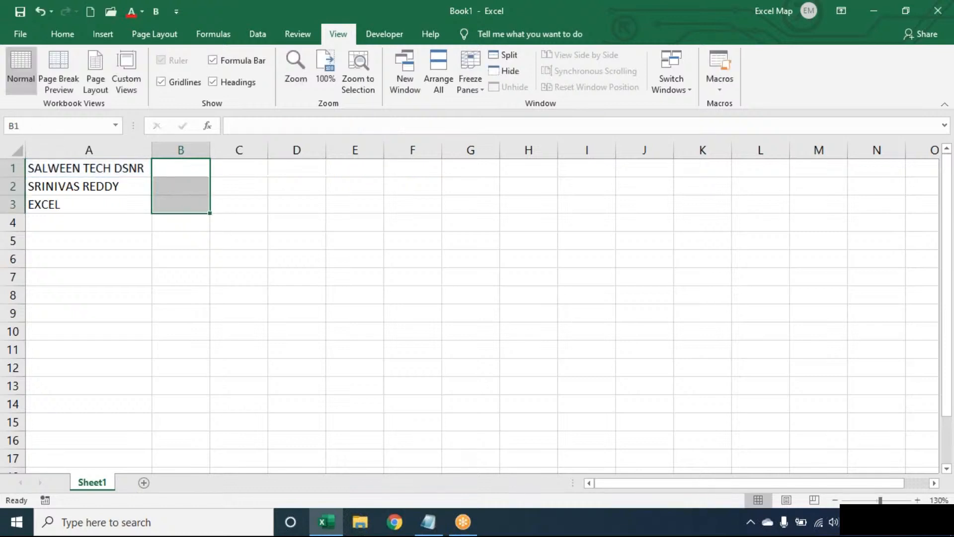
{"action": "left_click", "coordinate": [180, 168]}
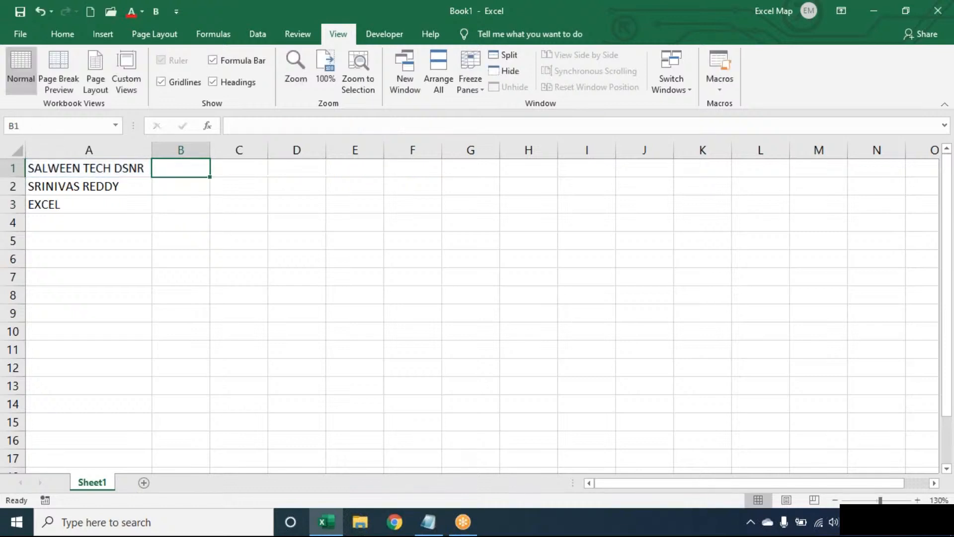
Step: Enter =LEN(TRIM(A1))-LEN(SUBSTITUTE(TRIM(A1)," ","")) in B1 to count A1's spaces, returning 2
{"action": "type", "text": "="}
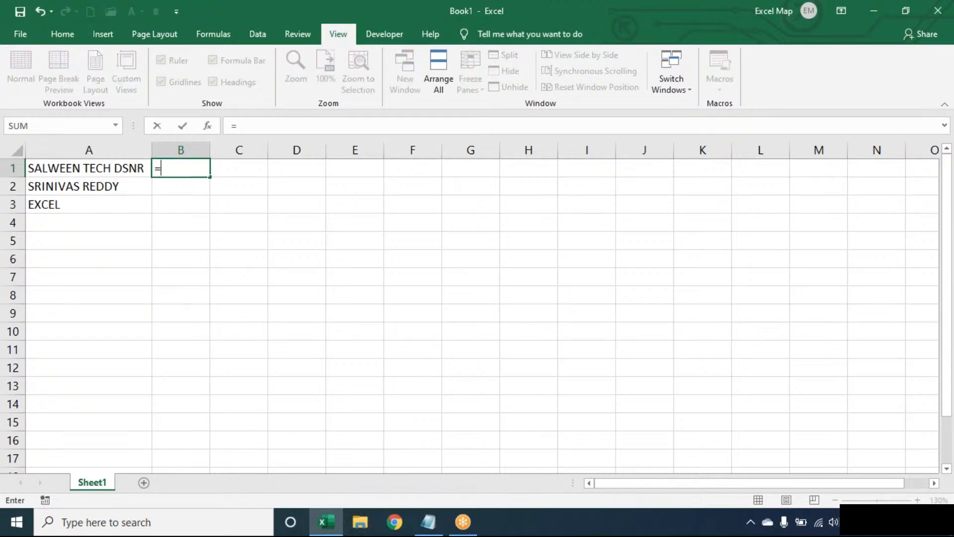
{"action": "type", "text": "LEN(TRIM(A1))-"}
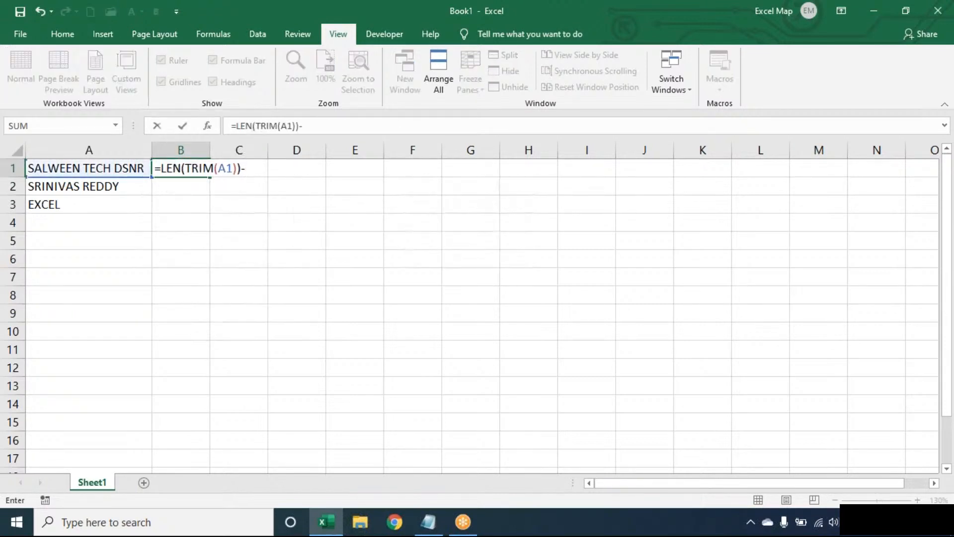
{"action": "type", "text": "LEN(SUB"}
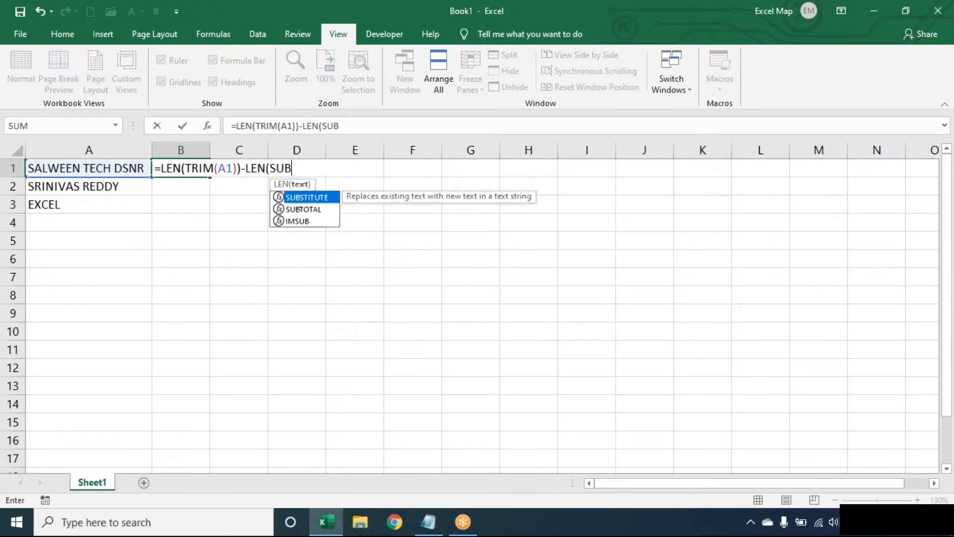
{"action": "key", "text": "Tab"}
{"action": "type", "text": "TRIM(A1),"}
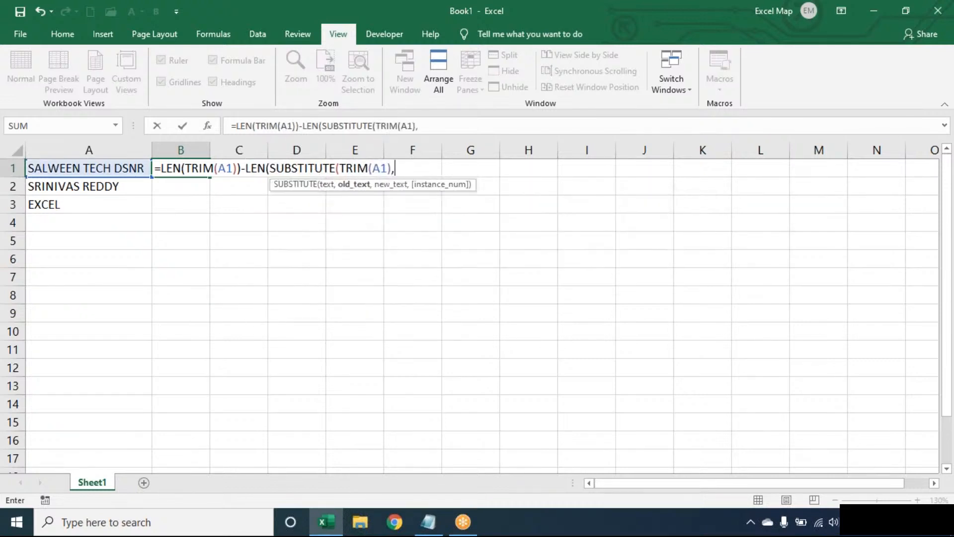
{"action": "type", "text": "\" \","}
{"action": "type", "text": "))"}
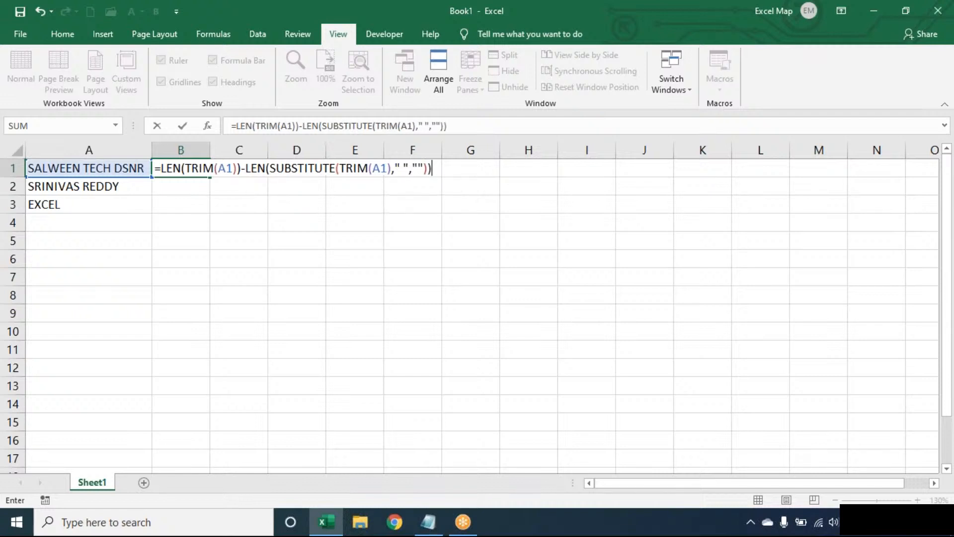
{"action": "key", "text": "Return"}
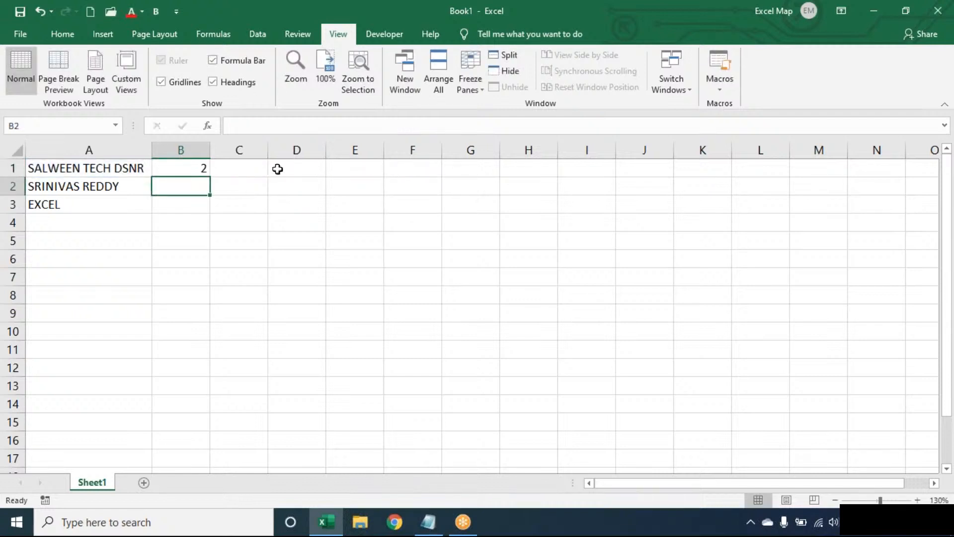
{"action": "double_click", "coordinate": [199, 168]}
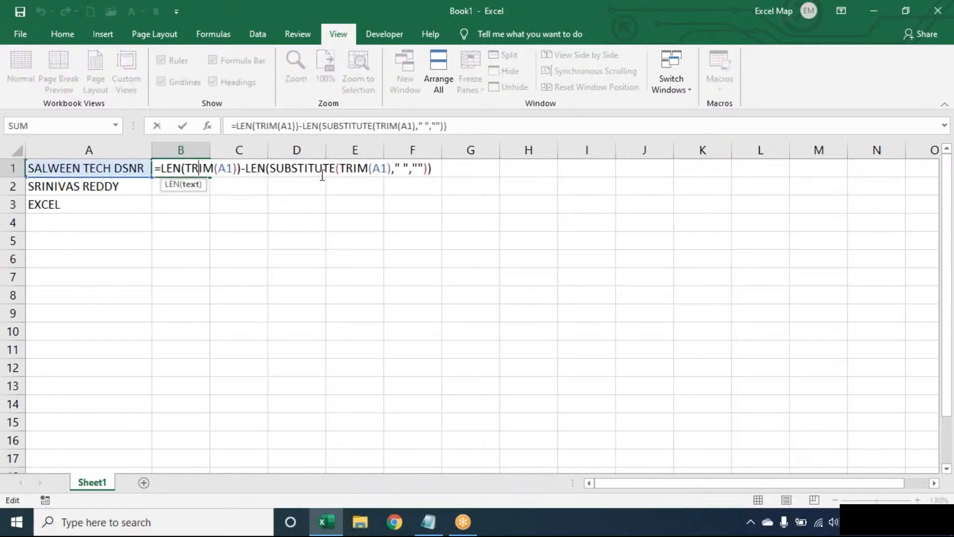
{"action": "key", "text": "Return"}
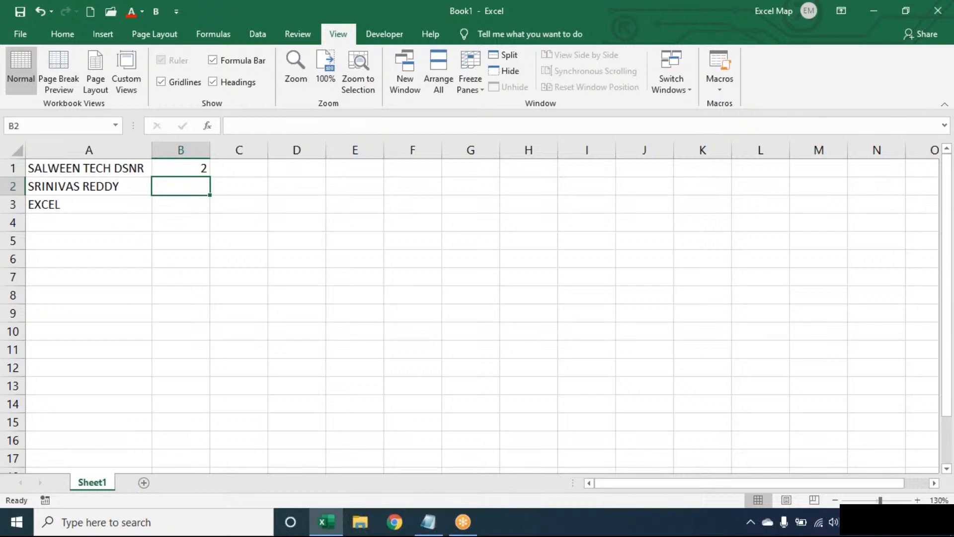
Step: Wrap B1's space count in SUBSTITUTE(TRIM(A1)," ","*",…) so it targets the last space
{"action": "double_click", "coordinate": [174, 167]}
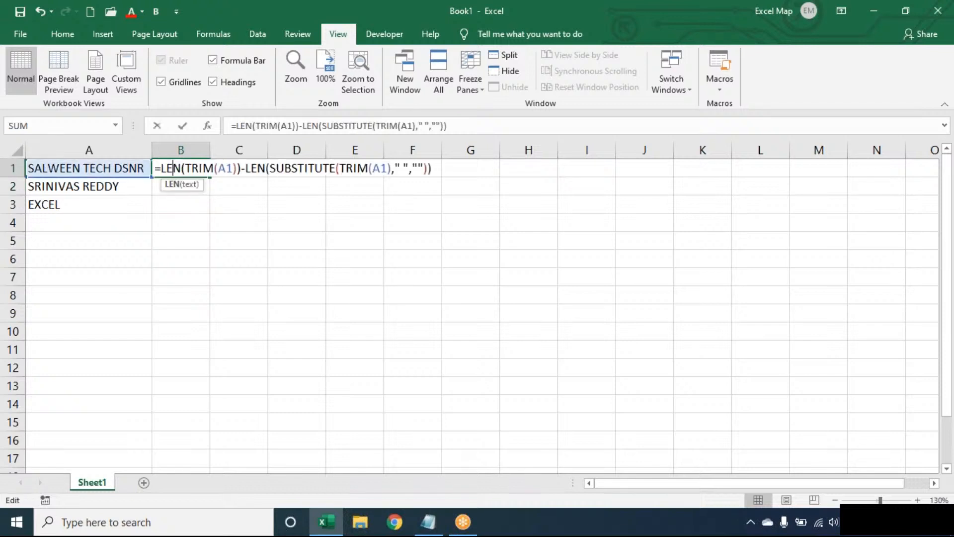
{"action": "left_click", "coordinate": [161, 168]}
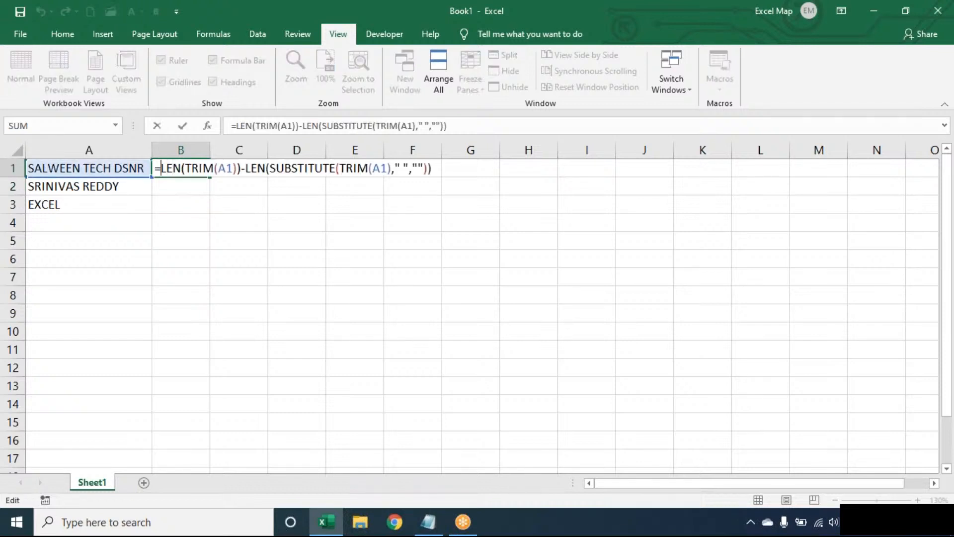
{"action": "type", "text": "SUBSTITUTE("}
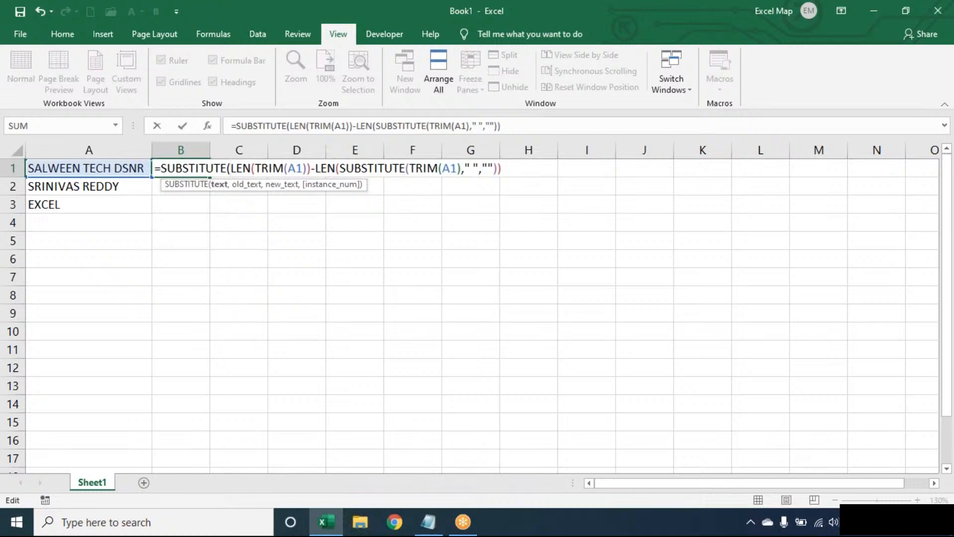
{"action": "type", "text": "TRIM(A1),"}
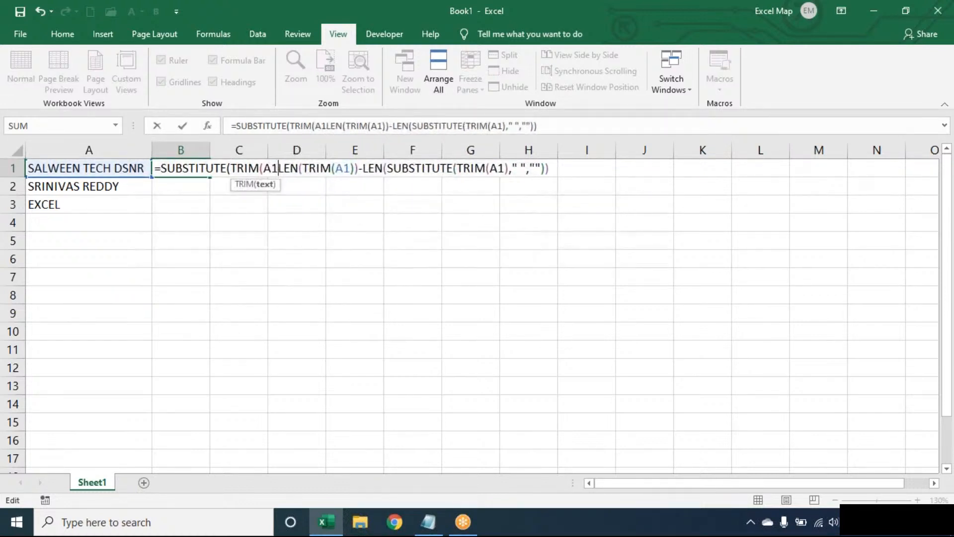
{"action": "type", "text": "\" \","}
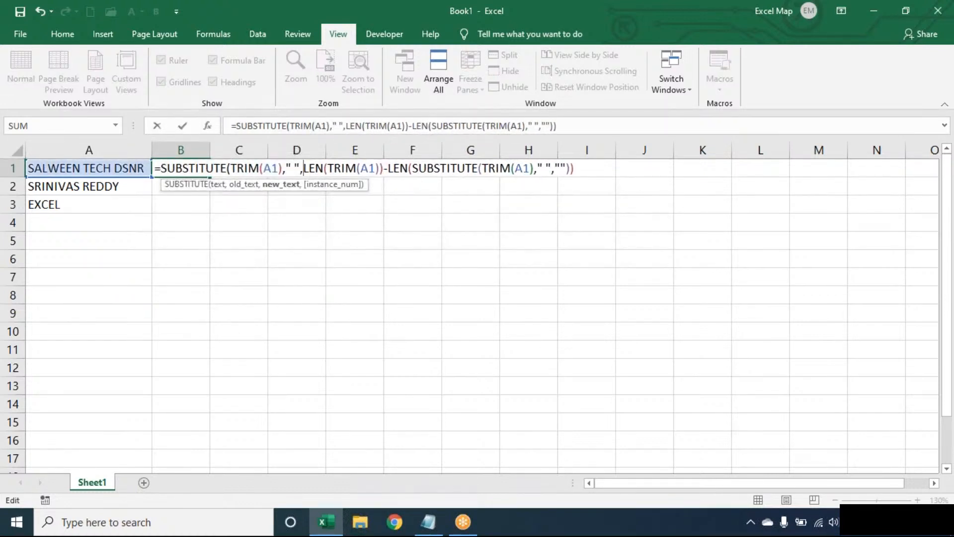
{"action": "type", "text": "\"*\""}
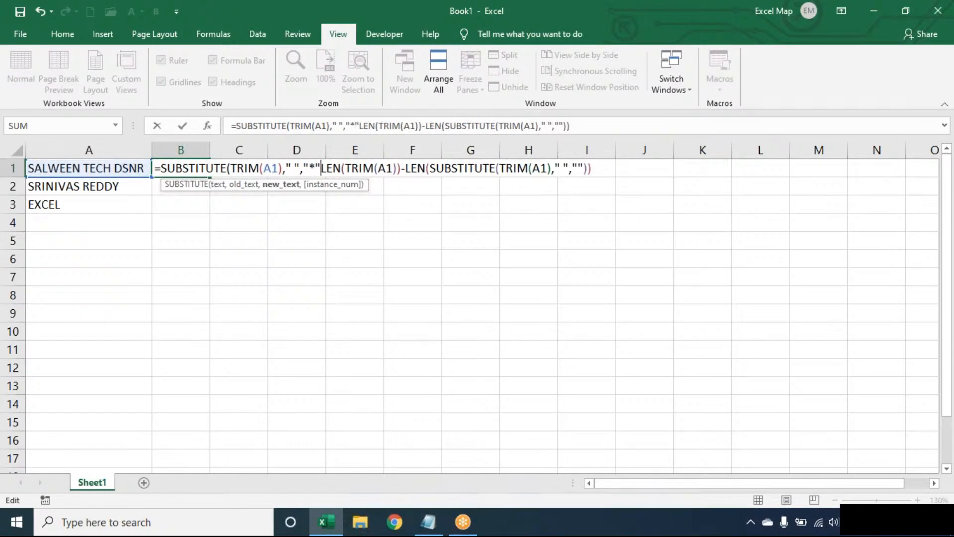
{"action": "type", "text": ","}
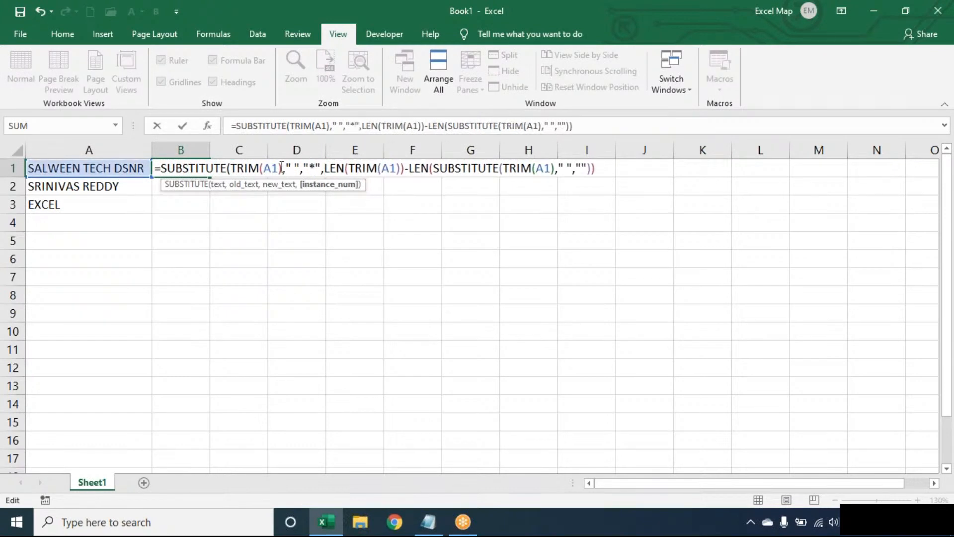
{"action": "left_click", "coordinate": [297, 160]}
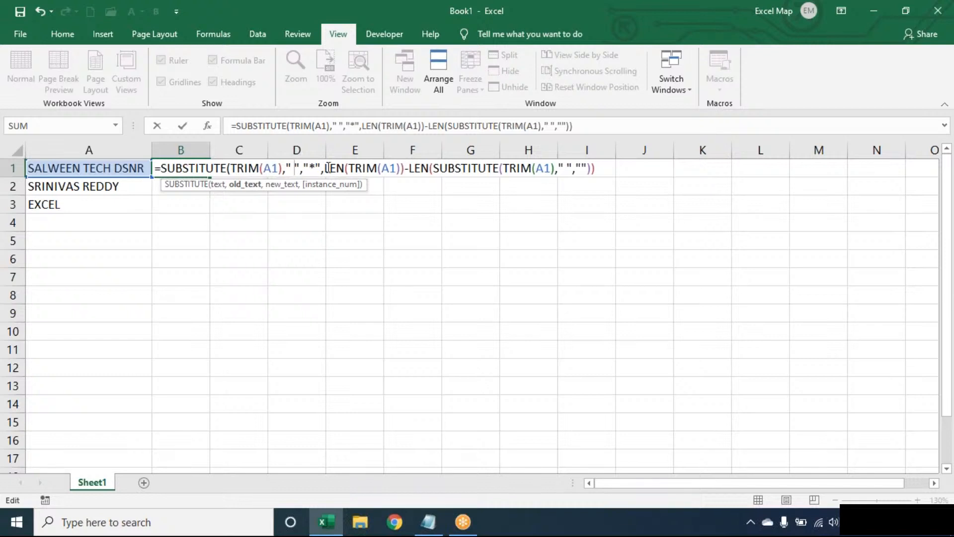
{"action": "left_click_drag", "start_coordinate": [321, 167], "coordinate": [228, 167]}
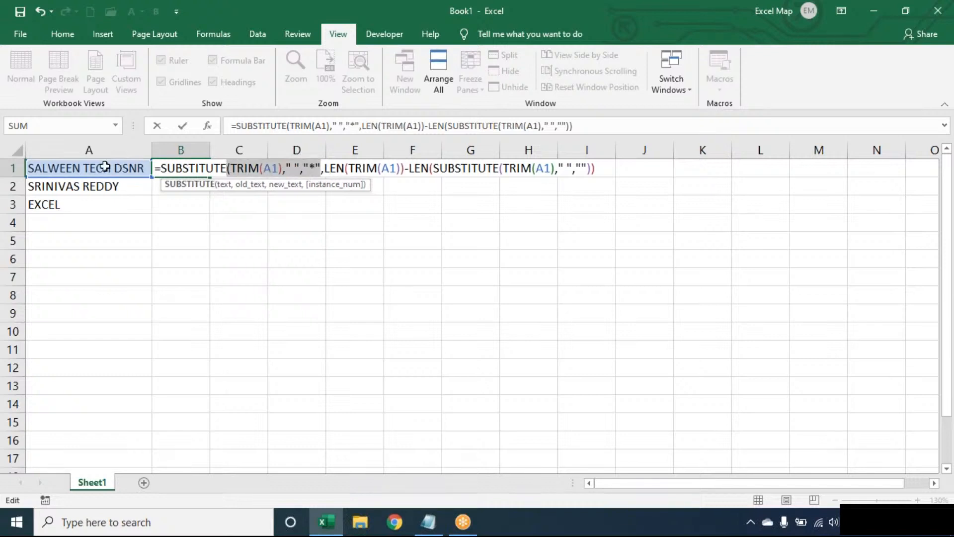
{"action": "left_click", "coordinate": [337, 169]}
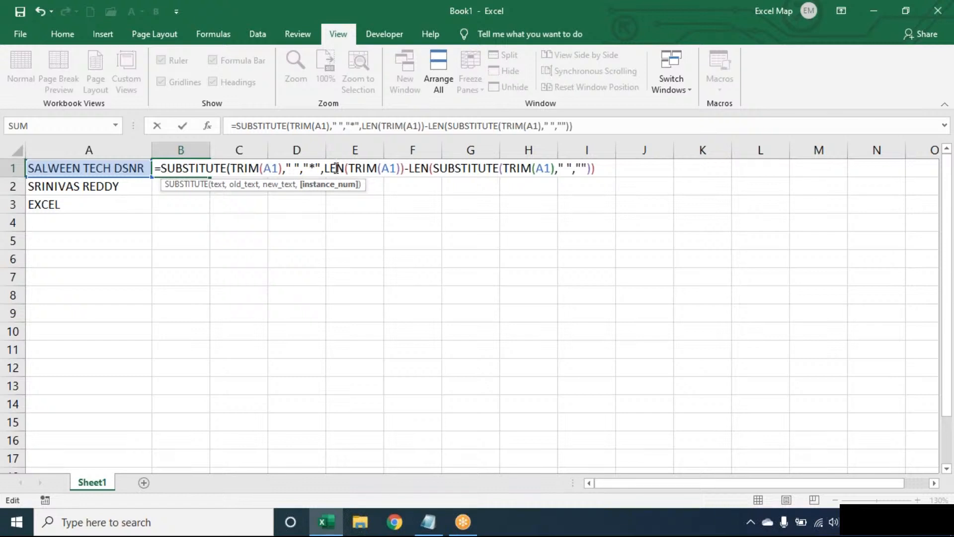
Step: Decline the suggested correction and add the missing parenthesis so B1 gives SALWEEN TECH*DSNR, then fill it down to B2
{"action": "key", "text": "Return"}
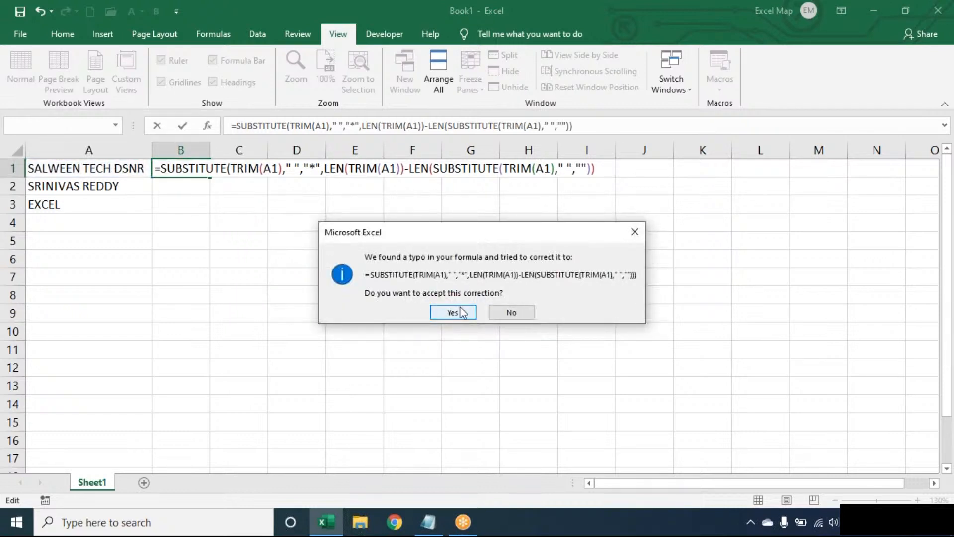
{"action": "left_click", "coordinate": [511, 309]}
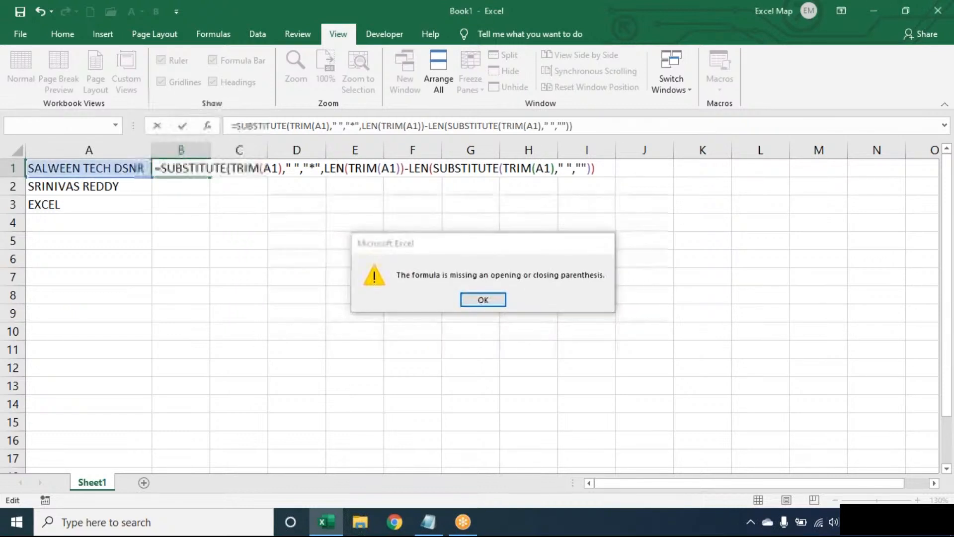
{"action": "key", "text": "Return"}
{"action": "left_click", "coordinate": [605, 168]}
{"action": "type", "text": ")"}
{"action": "key", "text": "Return"}
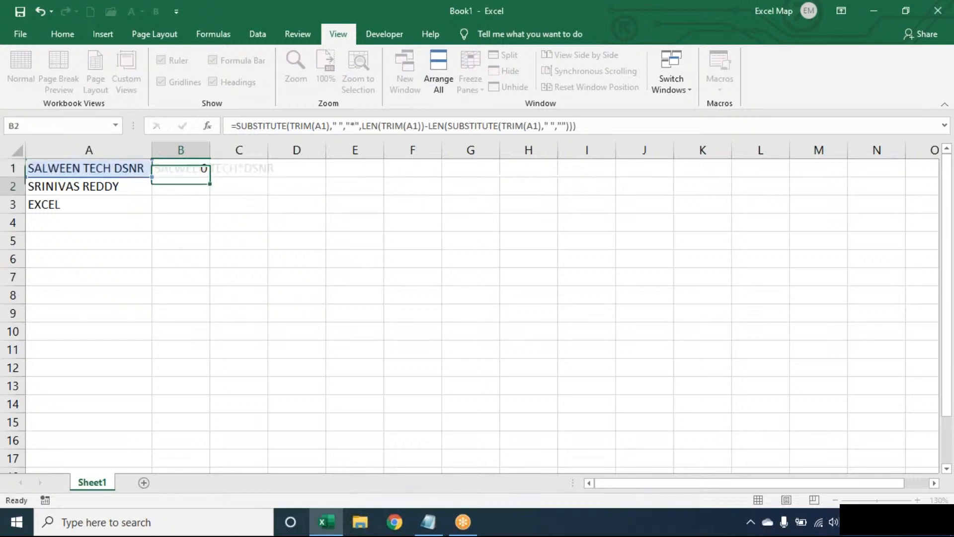
{"action": "left_click", "coordinate": [202, 168]}
{"action": "left_click_drag", "start_coordinate": [212, 175], "coordinate": [210, 193]}
Step: Wrap B1's formula in FIND("*",…) so it returns the asterisk position, 13
{"action": "double_click", "coordinate": [194, 168]}
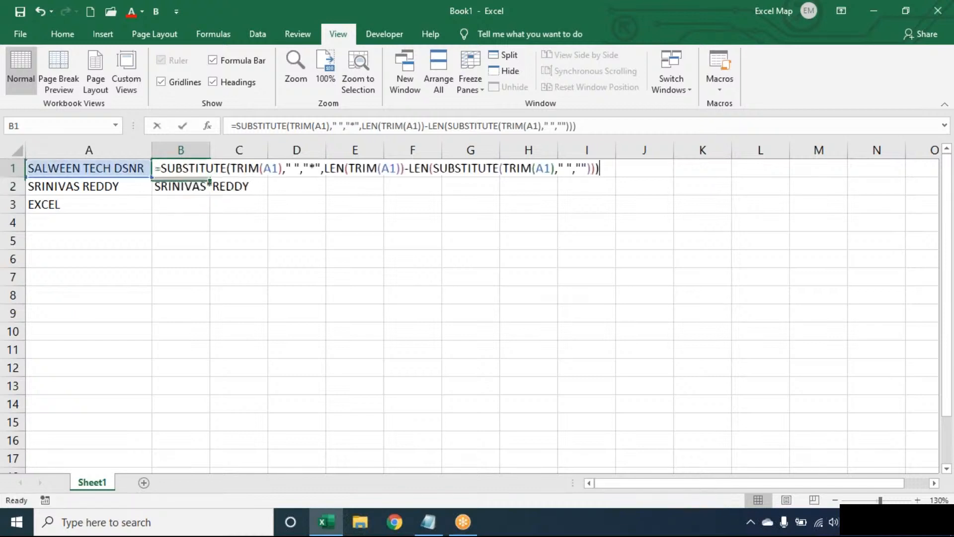
{"action": "left_click", "coordinate": [164, 169]}
{"action": "type", "text": "FIND(\""}
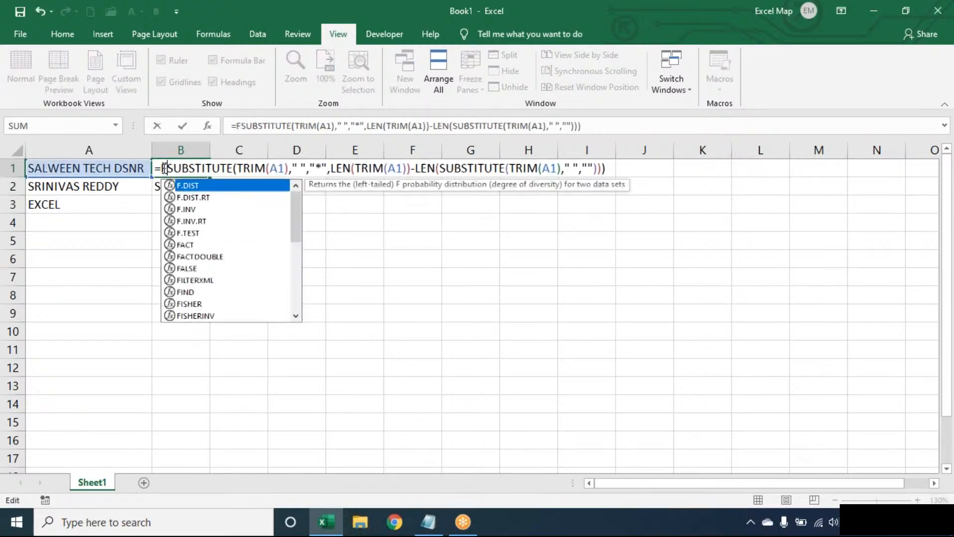
{"action": "type", "text": "*\",M"}
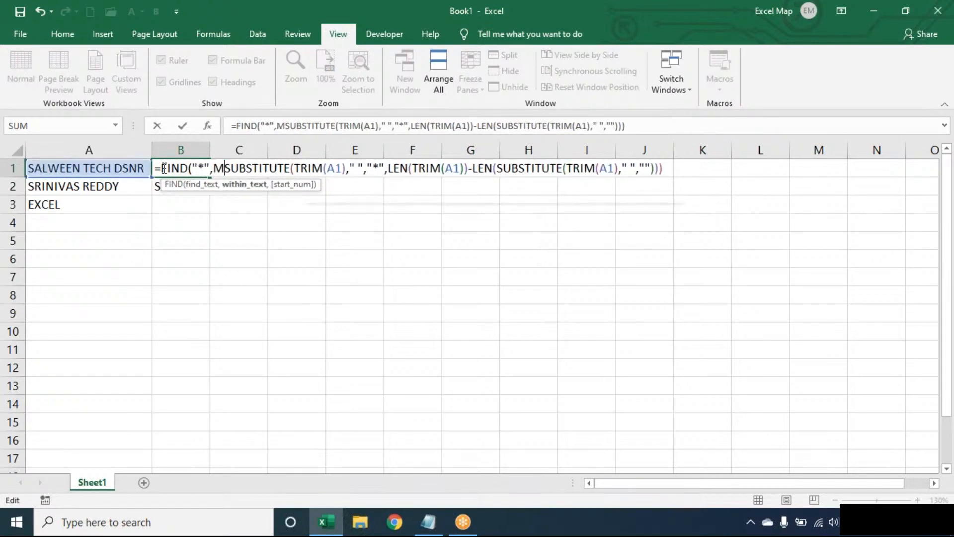
{"action": "key", "text": "BackSpace"}
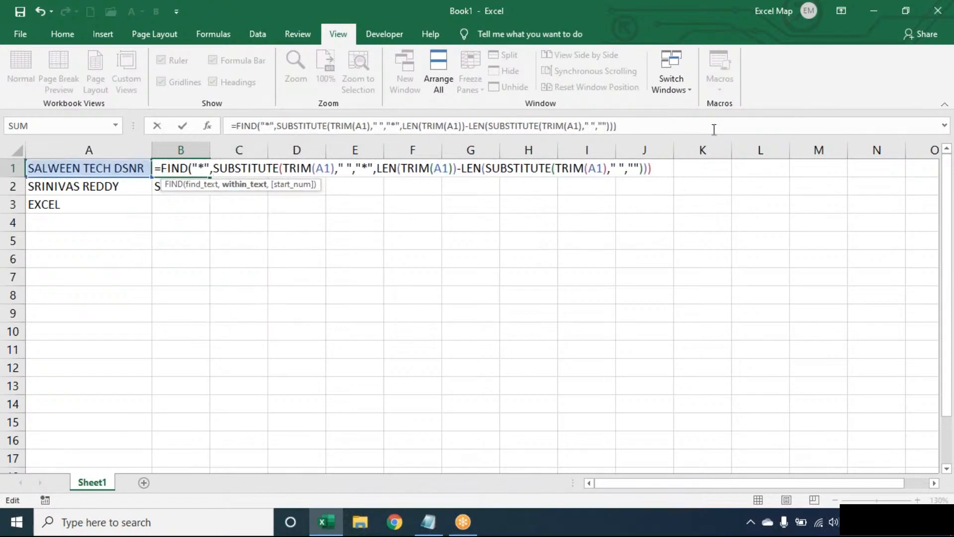
{"action": "left_click", "coordinate": [663, 169]}
{"action": "type", "text": ")"}
{"action": "key", "text": "Return"}
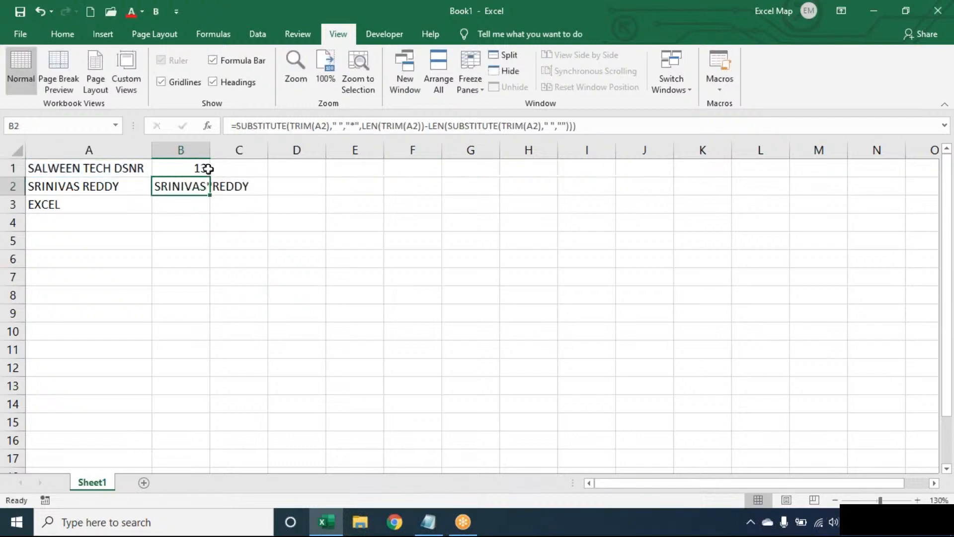
Step: Prefix B1's formula with LEN(TRIM(A1))- so it returns 4 characters
{"action": "double_click", "coordinate": [170, 169]}
{"action": "left_click", "coordinate": [163, 169]}
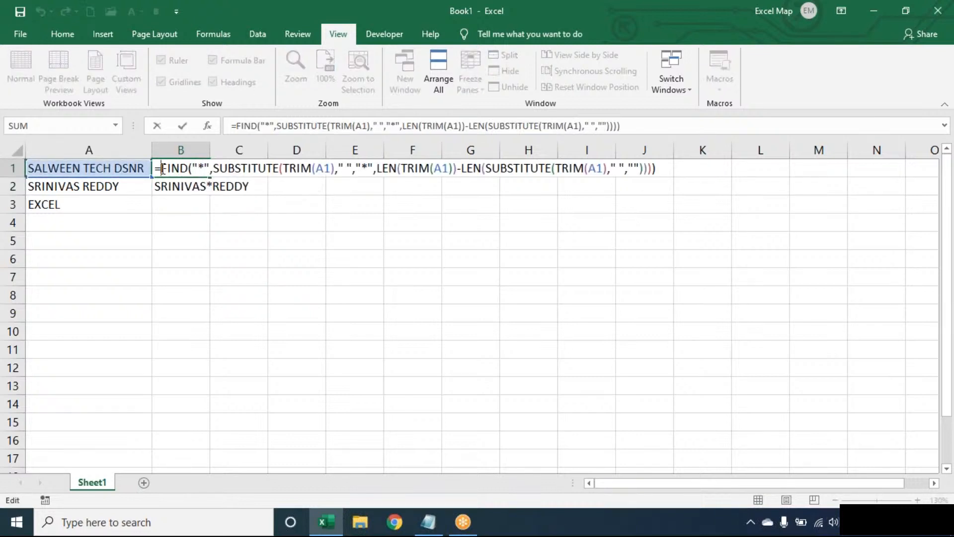
{"action": "type", "text": "LEN(TRIM(A1)"}
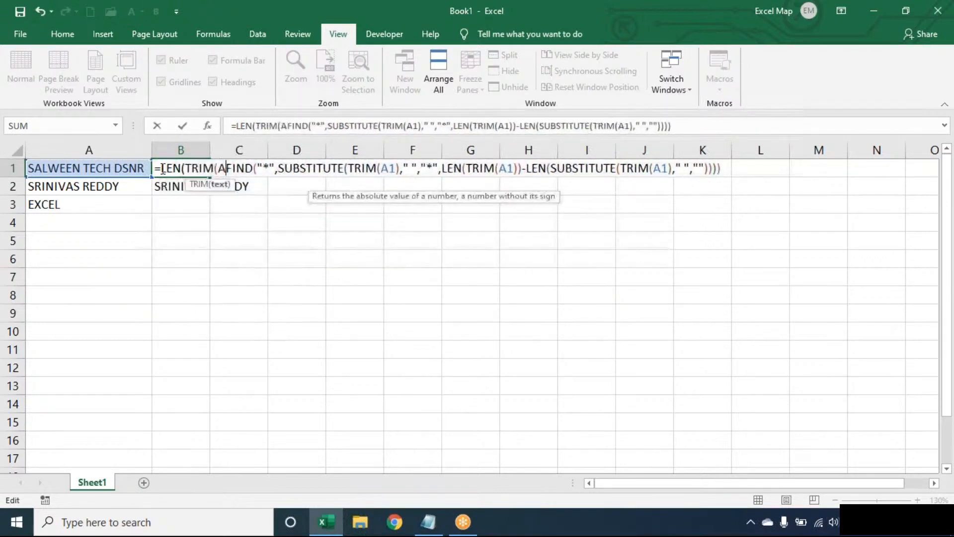
{"action": "type", "text": ")-"}
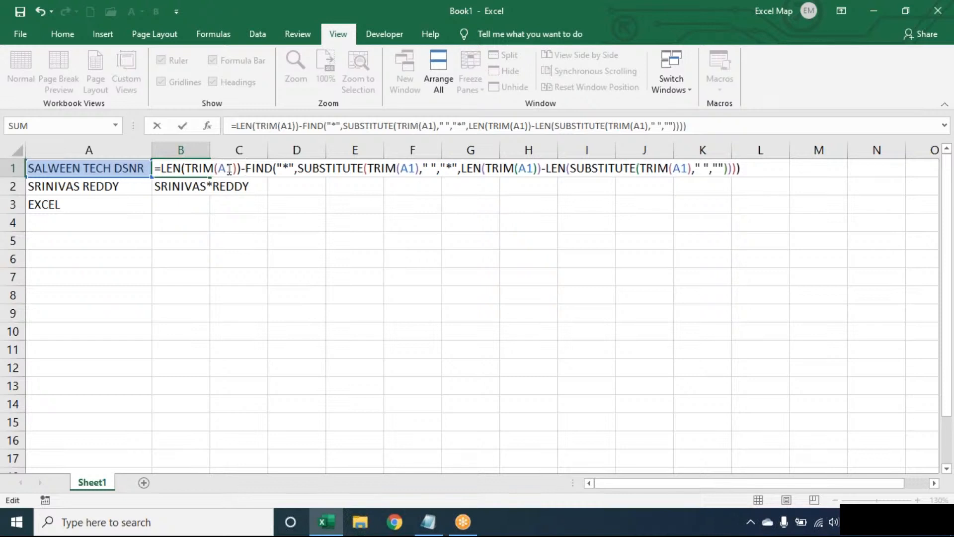
{"action": "key", "text": "Return"}
Step: Wrap B1's formula in RIGHT(TRIM(A1),…) so B1 returns DSNR
{"action": "double_click", "coordinate": [187, 165]}
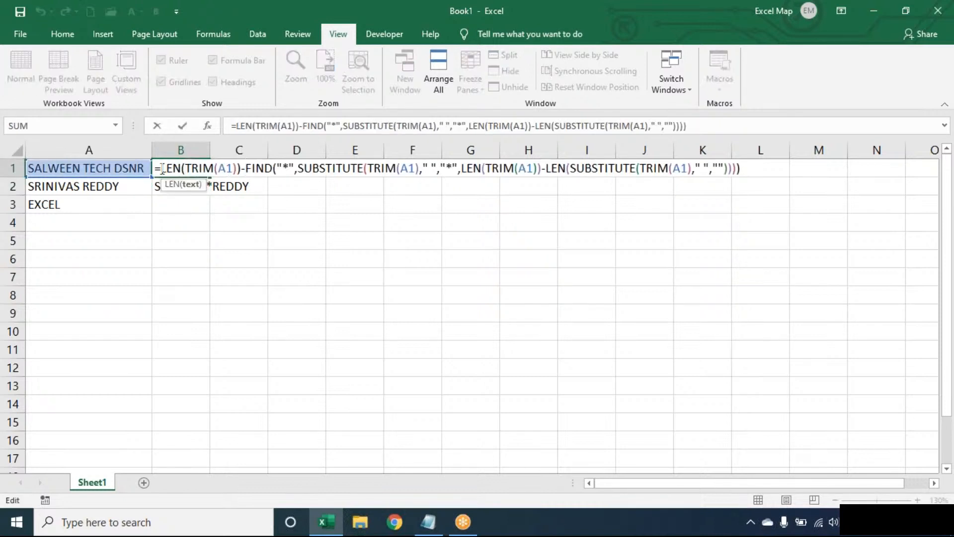
{"action": "left_click", "coordinate": [162, 169]}
{"action": "type", "text": "RIGHT("}
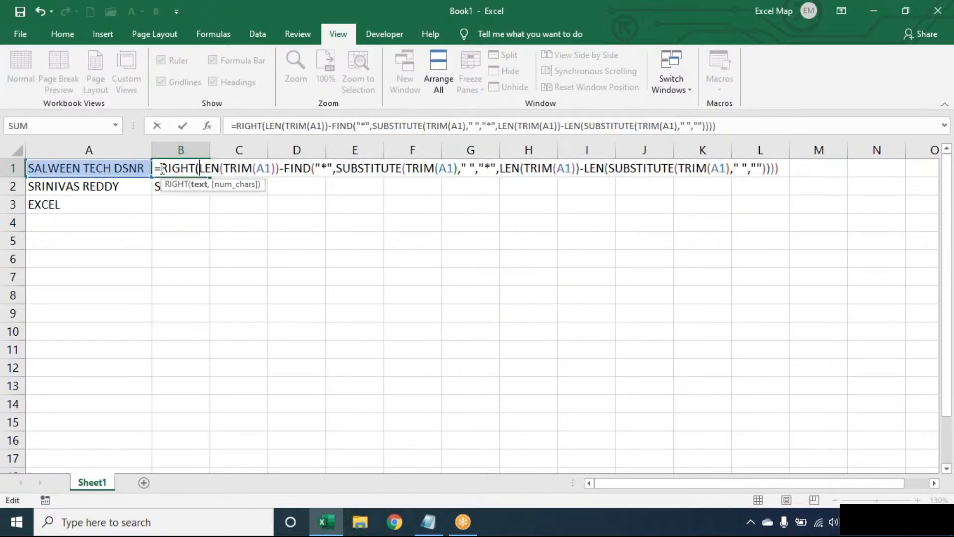
{"action": "type", "text": "TRIM(A1)"}
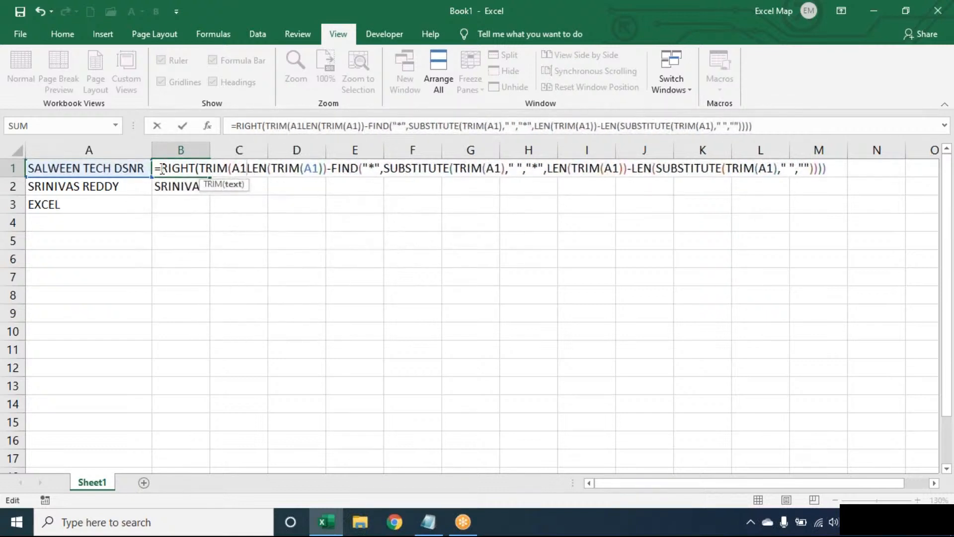
{"action": "type", "text": ","}
{"action": "left_click", "coordinate": [838, 169]}
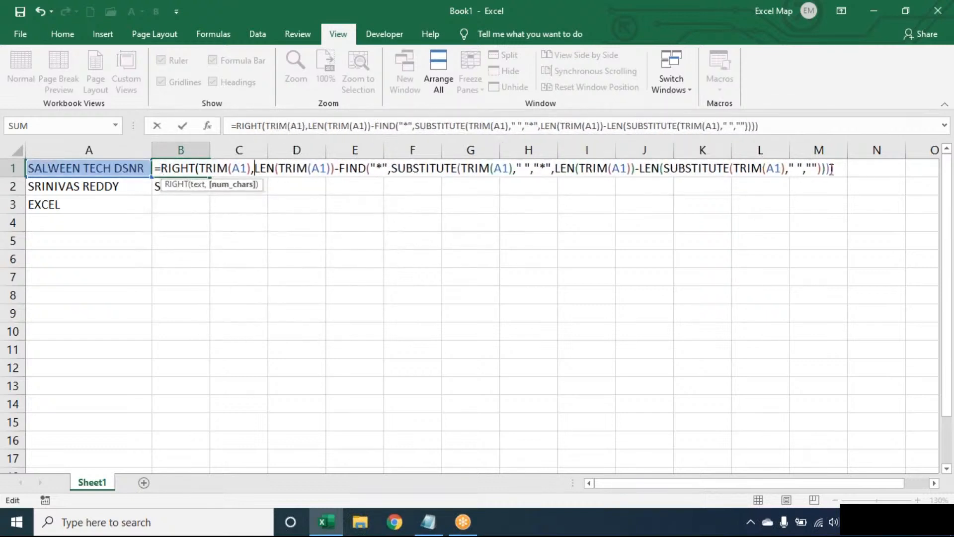
{"action": "type", "text": ")"}
{"action": "key", "text": "Return"}
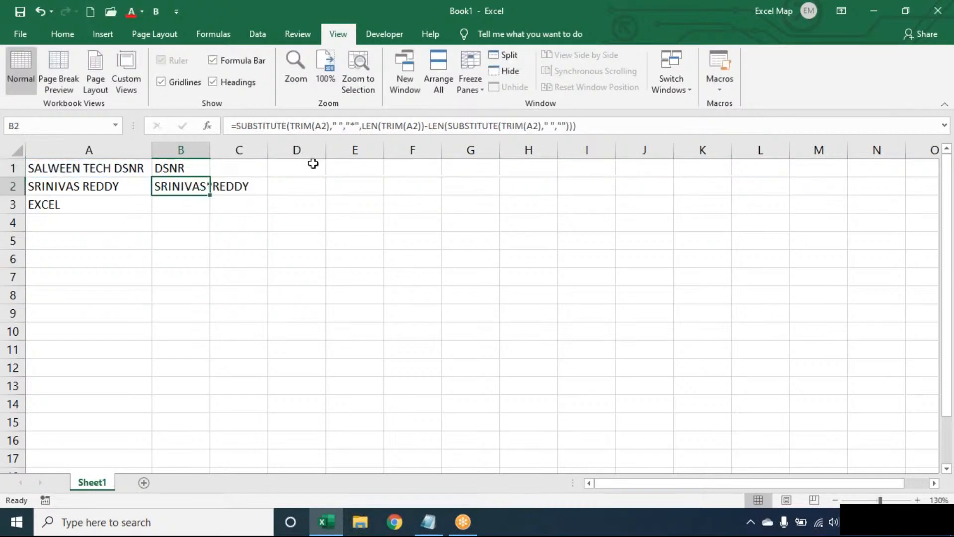
Step: Copy B1's formula down to B2, then wrap B1's formula in IFERROR(…,TRIM(A1))
{"action": "left_click", "coordinate": [202, 165]}
{"action": "left_click_drag", "start_coordinate": [209, 178], "coordinate": [211, 213]}
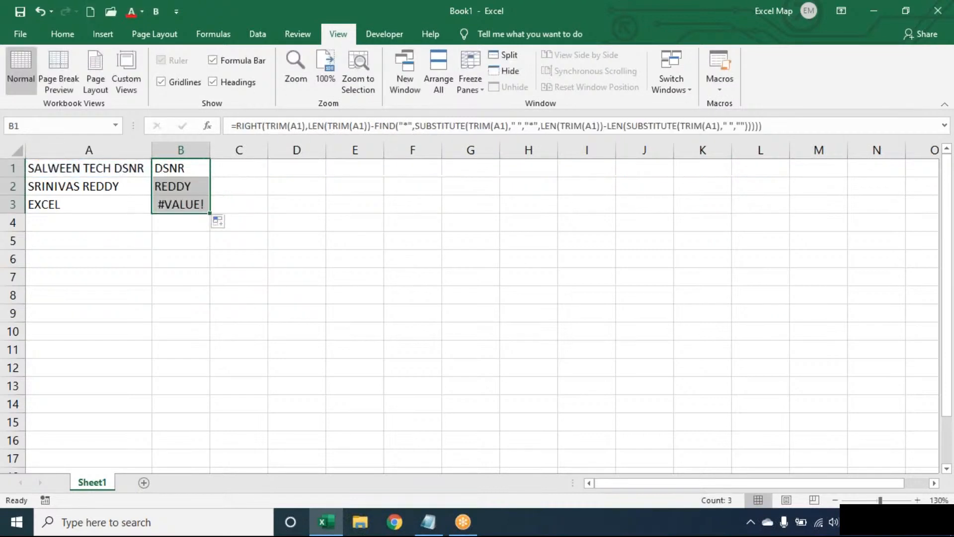
{"action": "double_click", "coordinate": [173, 165]}
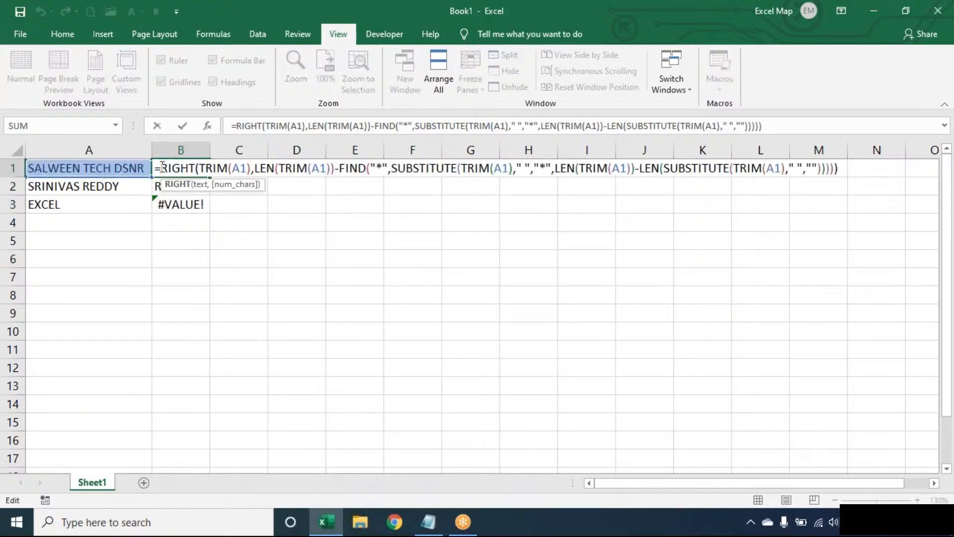
{"action": "type", "text": "IFERROR("}
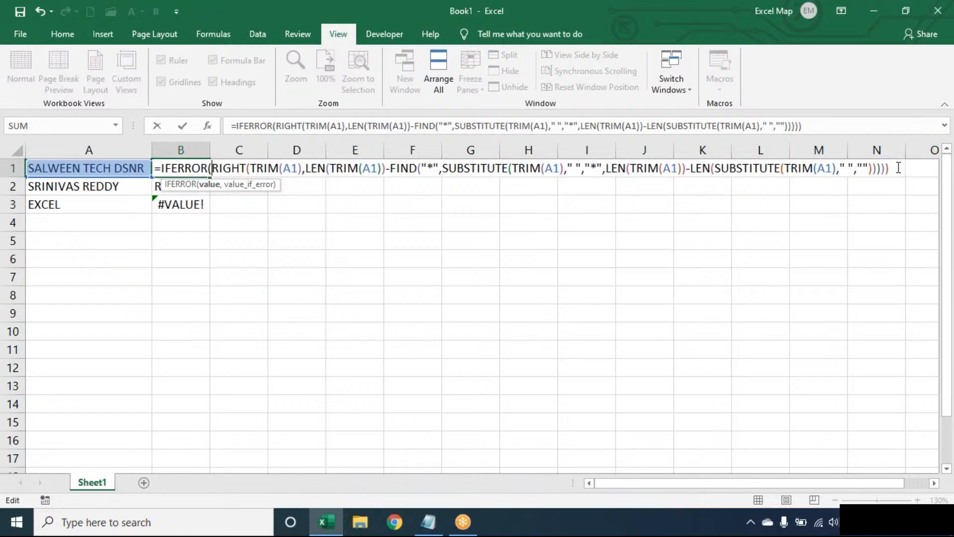
{"action": "left_click", "coordinate": [899, 168]}
{"action": "type", "text": ","}
{"action": "type", "text": "TRIM(A1"}
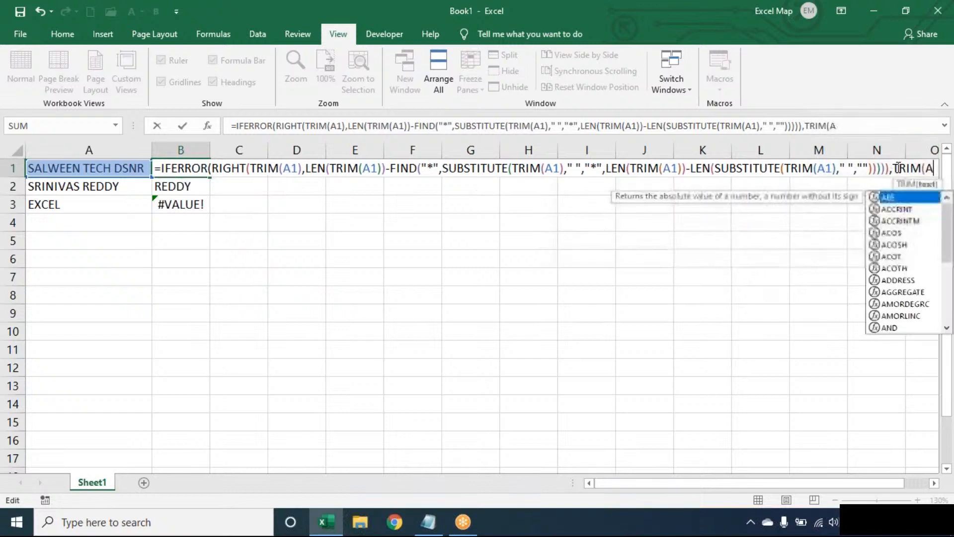
{"action": "key", "text": "Return"}
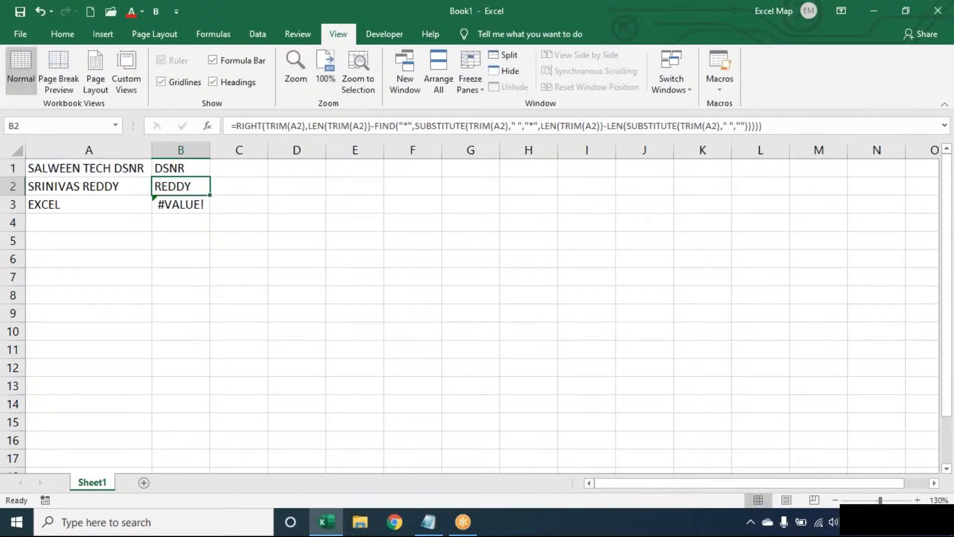
Step: Fill the IFERROR last-word formula down to B3 and zoom in on the sheet
{"action": "left_click", "coordinate": [203, 170]}
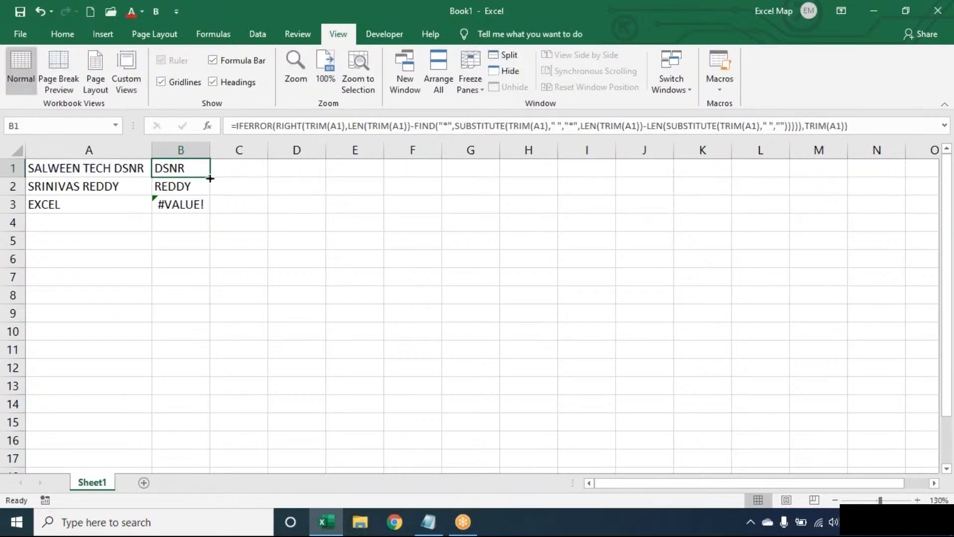
{"action": "left_click_drag", "start_coordinate": [210, 178], "coordinate": [213, 214]}
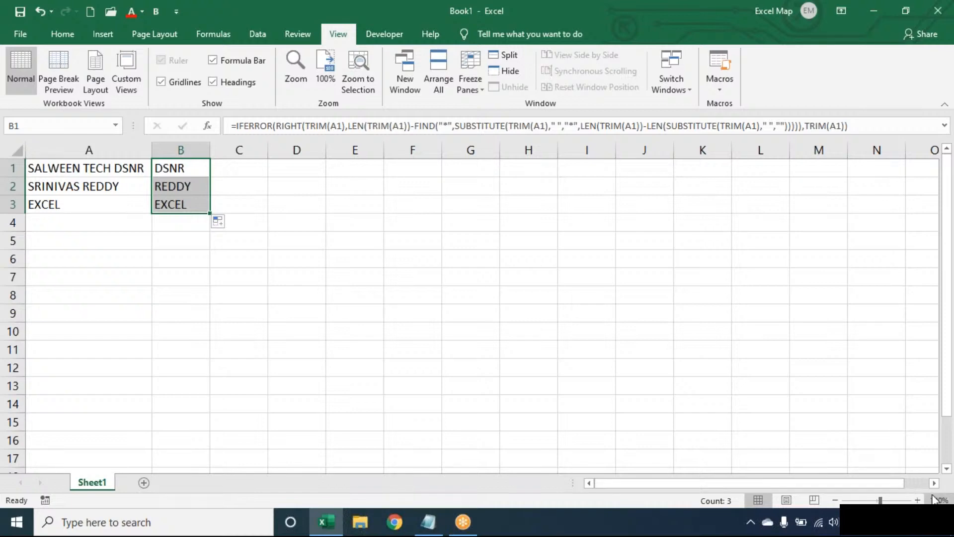
{"action": "left_click", "coordinate": [918, 500]}
{"action": "left_click", "coordinate": [917, 500]}
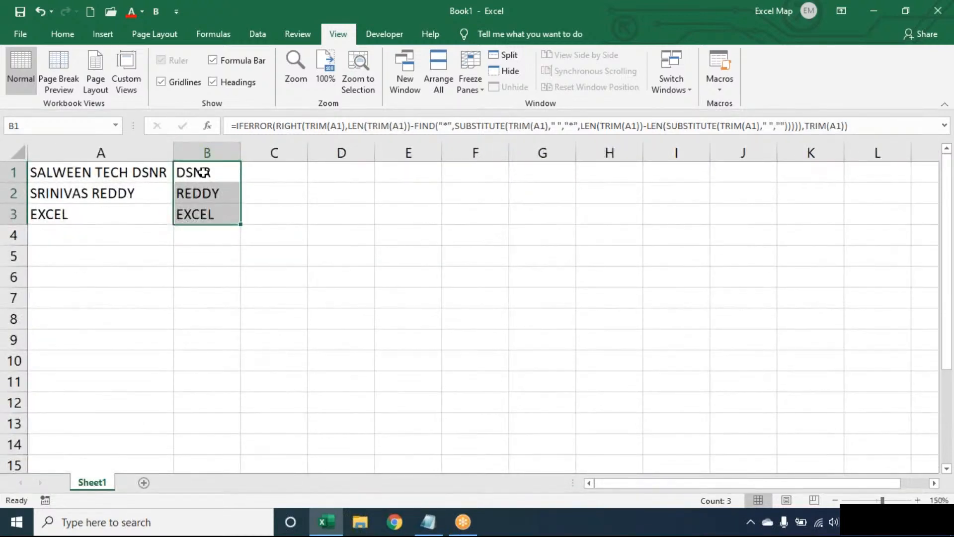
Step: Review B1's formula without changing it, then go to the File backstage
{"action": "double_click", "coordinate": [203, 173]}
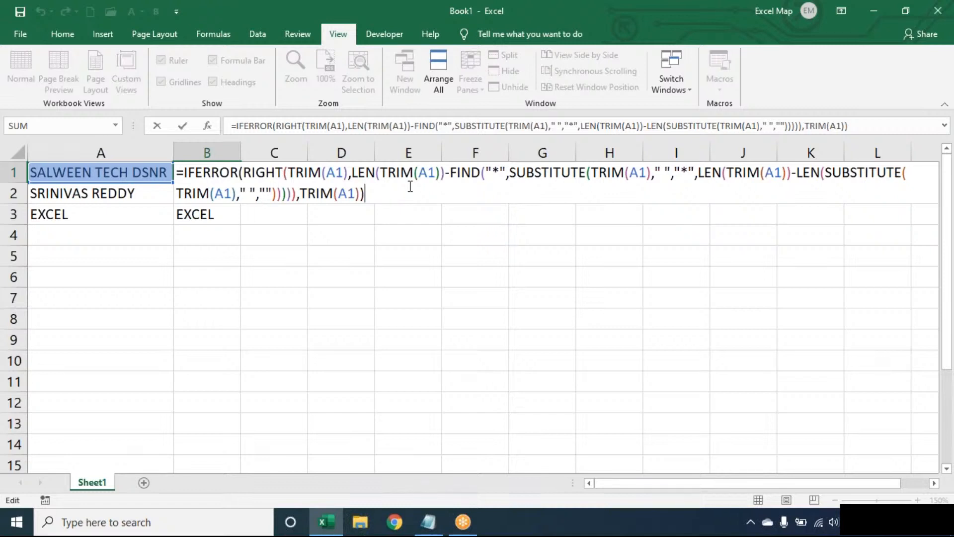
{"action": "left_click", "coordinate": [669, 24]}
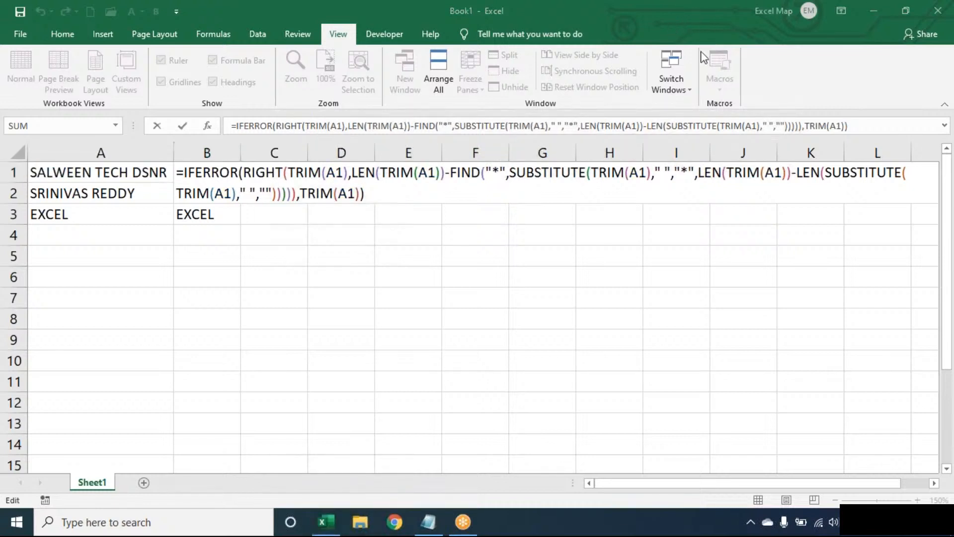
{"action": "left_click", "coordinate": [423, 202]}
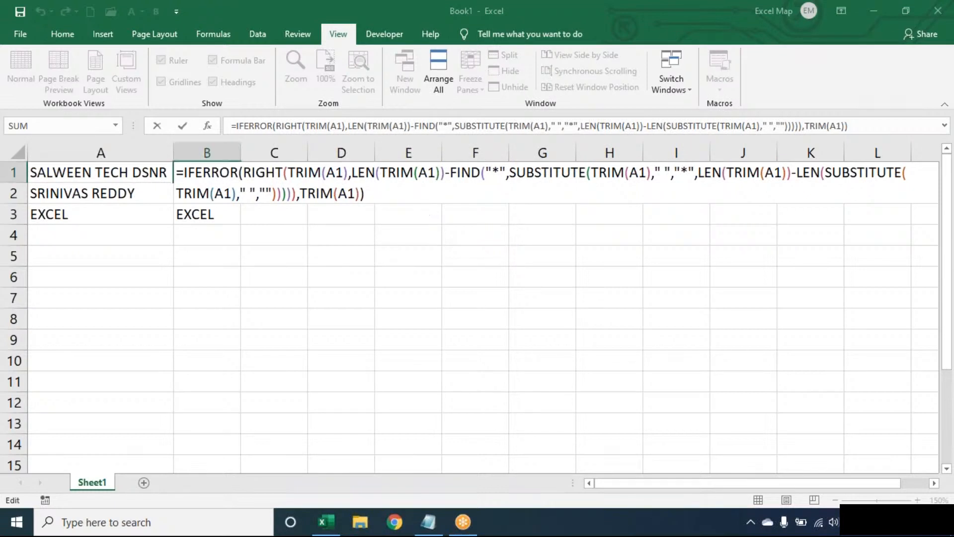
{"action": "key", "text": "Return"}
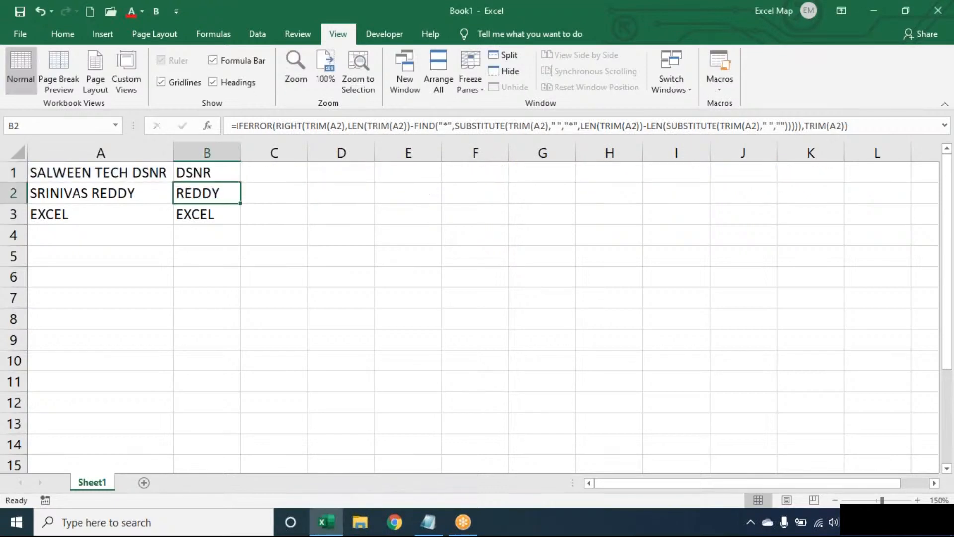
{"action": "key", "text": "Up"}
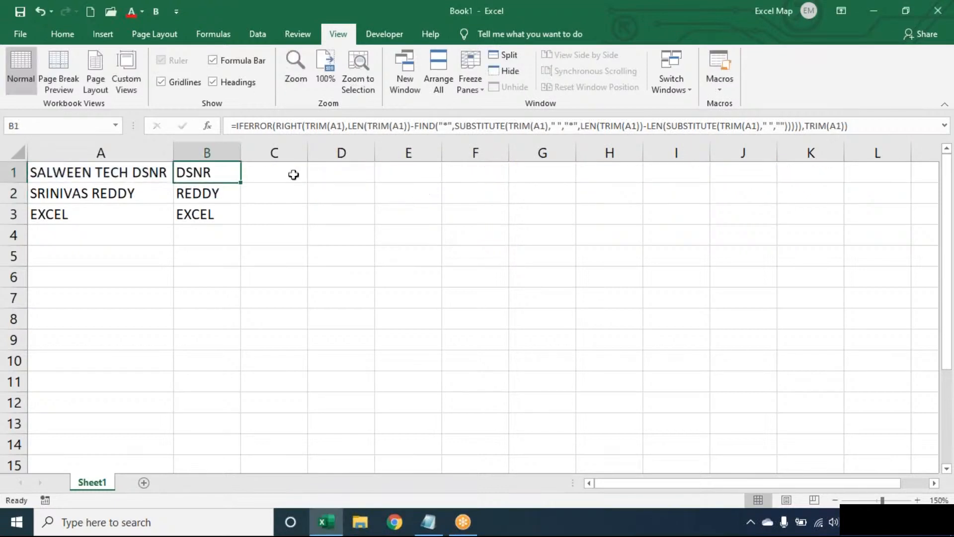
{"action": "double_click", "coordinate": [220, 172]}
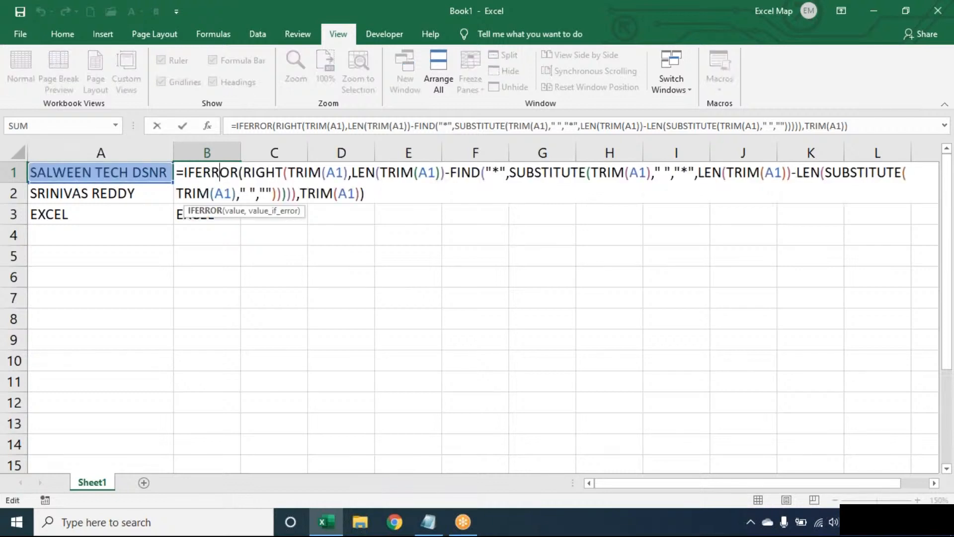
{"action": "key", "text": "Escape"}
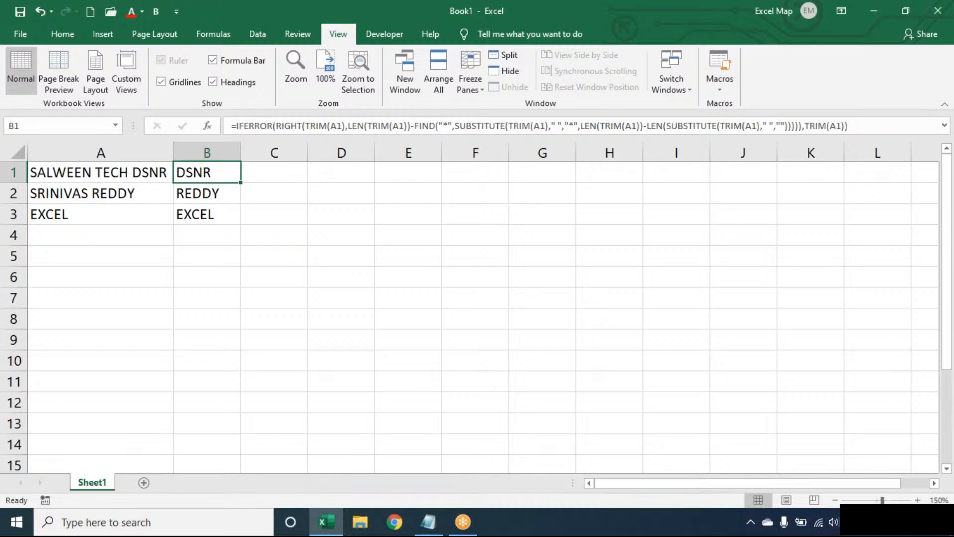
{"action": "left_click", "coordinate": [23, 33]}
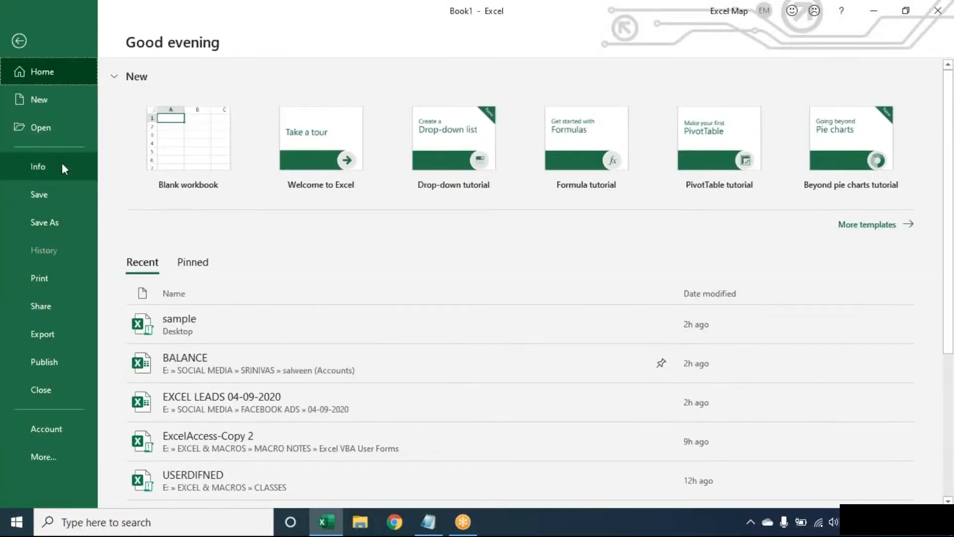
Step: Open the SALES REPORT workbook from the Recent workbooks list
{"action": "left_click", "coordinate": [61, 134]}
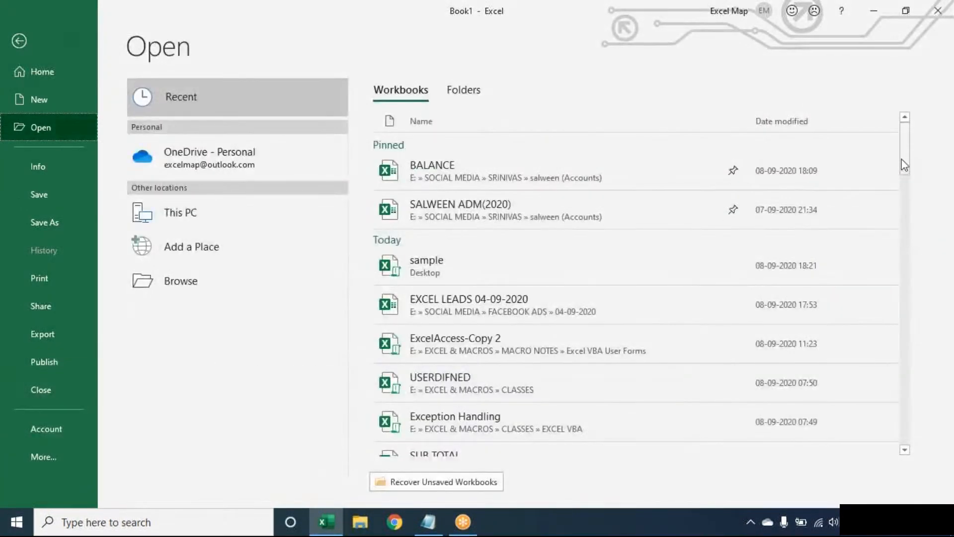
{"action": "left_click_drag", "start_coordinate": [904, 165], "coordinate": [908, 227]}
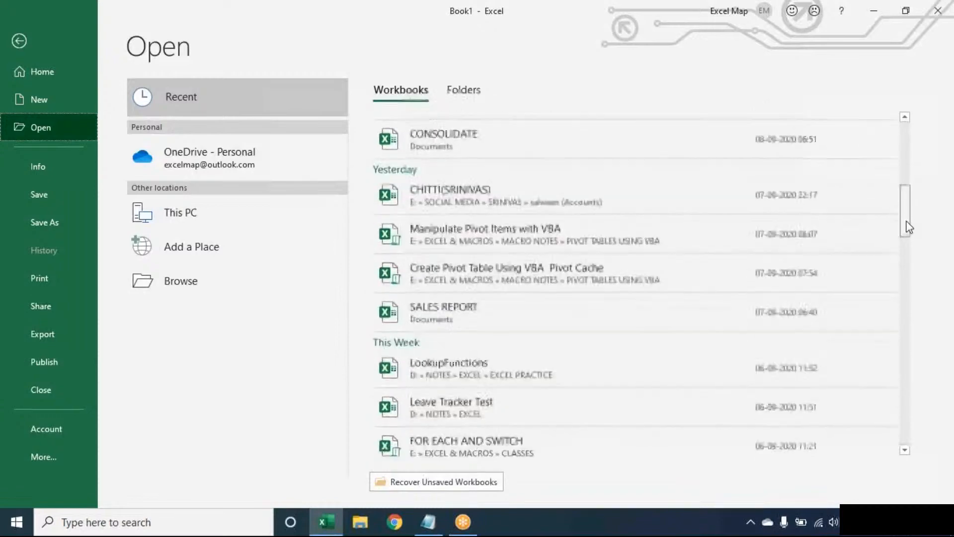
{"action": "scroll", "coordinate": [517, 274], "scroll_direction": "down", "scroll_amount": 3}
{"action": "left_click", "coordinate": [624, 237]}
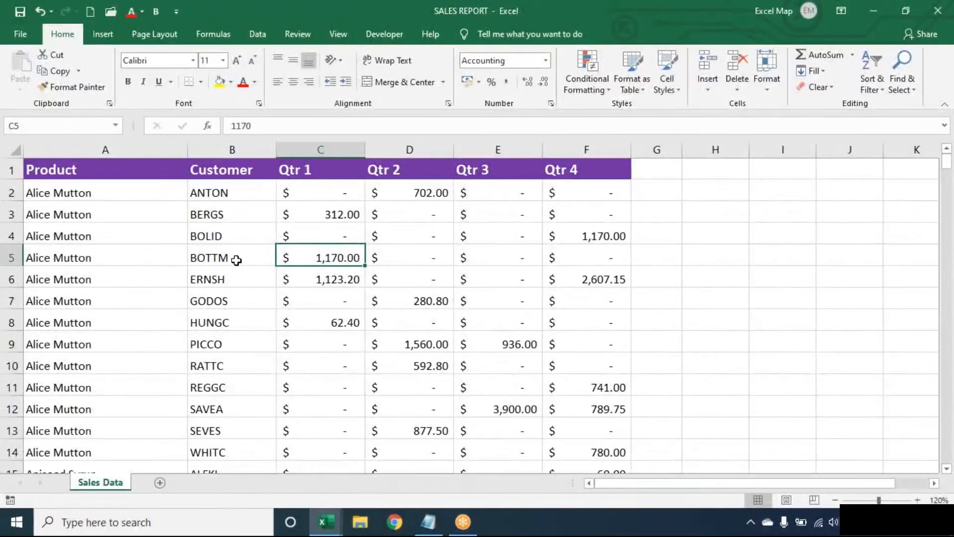
{"action": "left_click", "coordinate": [236, 260]}
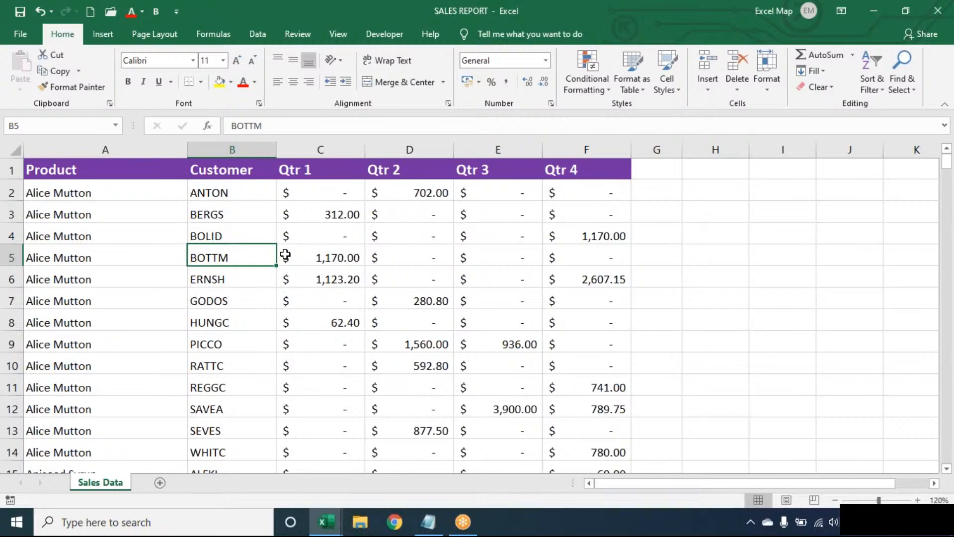
{"action": "key", "text": "ctrl+a"}
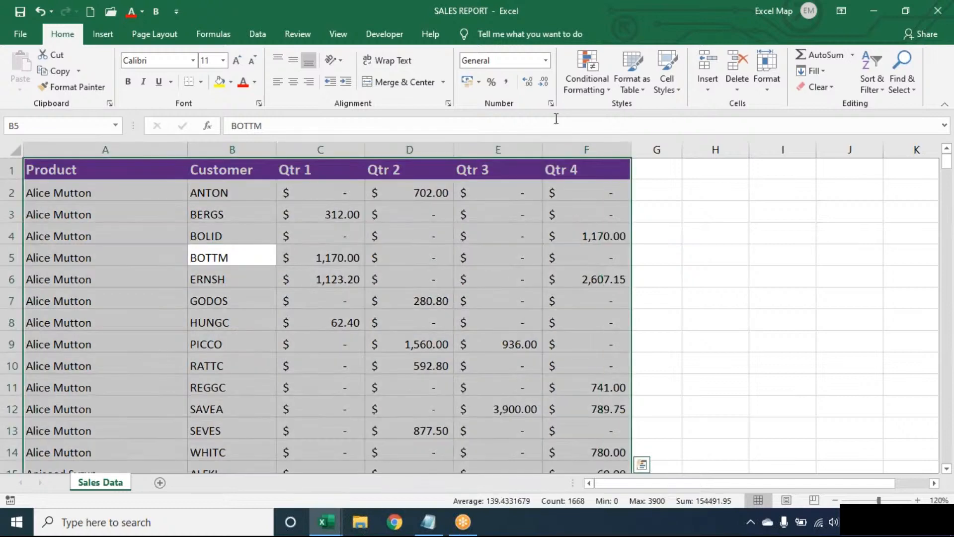
{"action": "left_click", "coordinate": [587, 82]}
{"action": "mouse_move", "coordinate": [601, 115]}
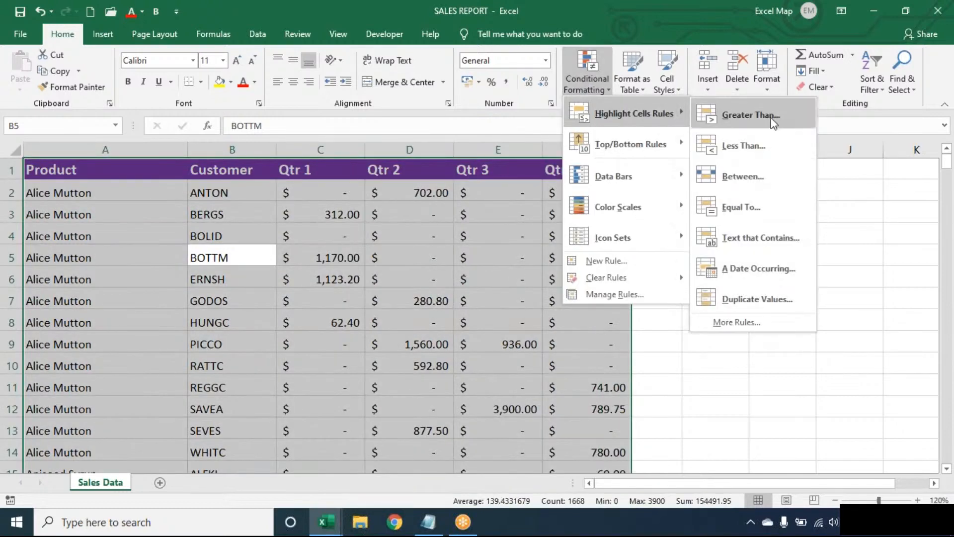
{"action": "left_click", "coordinate": [756, 232]}
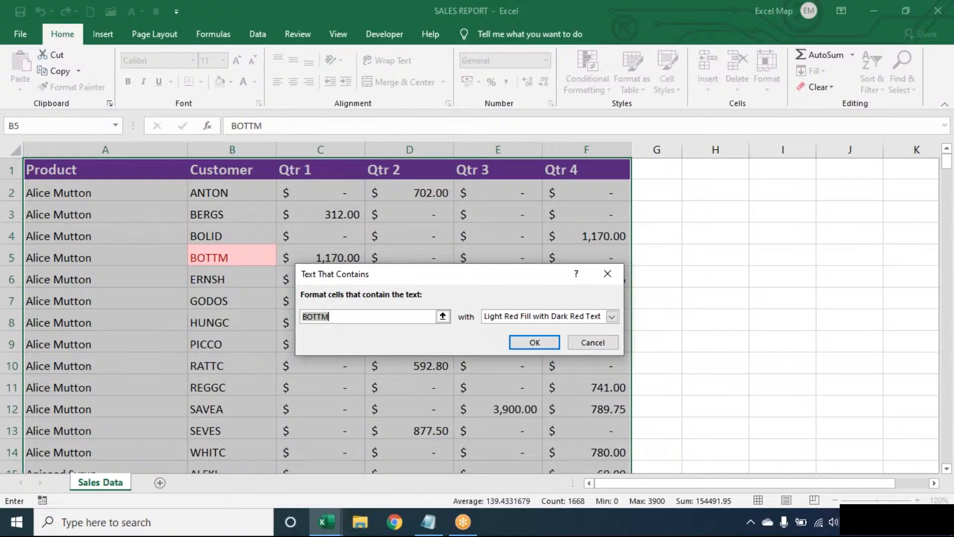
{"action": "left_click", "coordinate": [608, 274]}
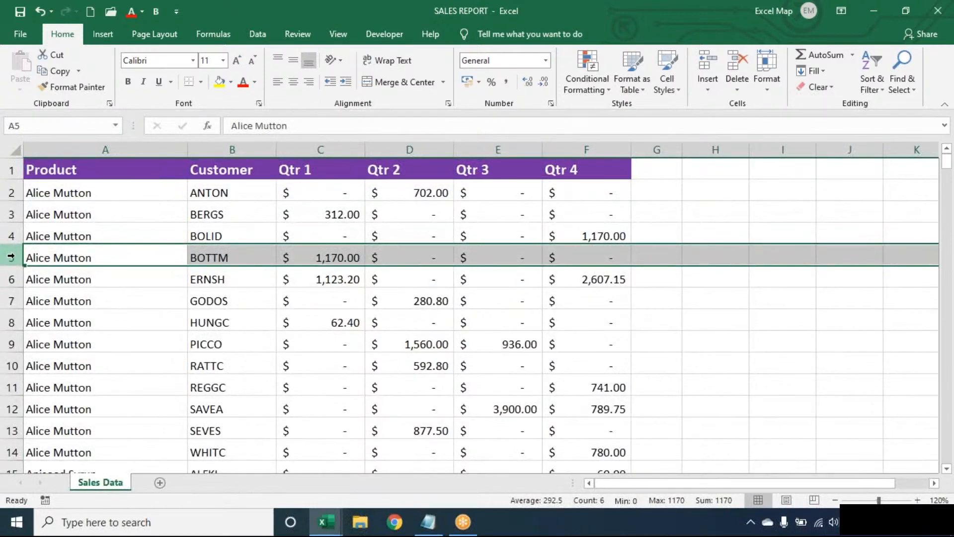
{"action": "left_click", "coordinate": [252, 257]}
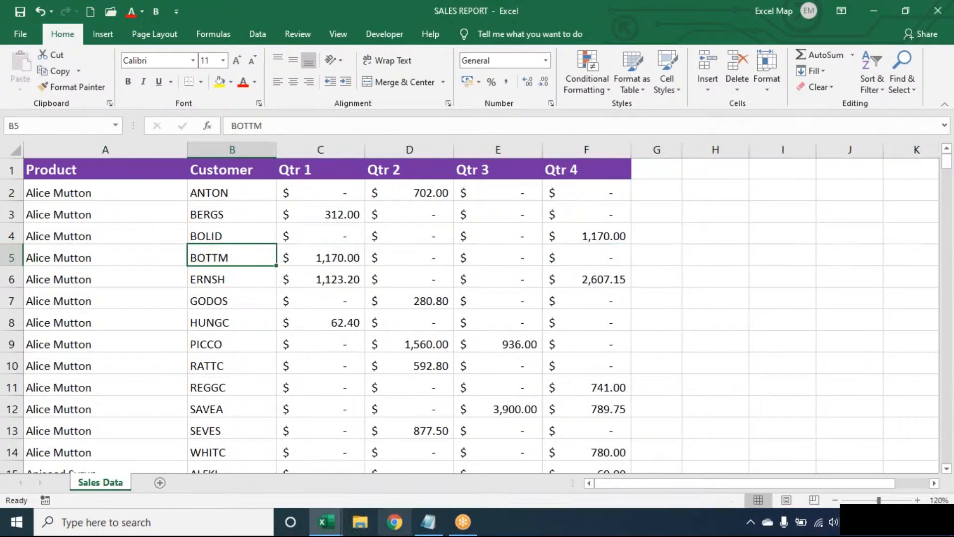
Step: Switch to the Notepad notes from the taskbar
{"action": "left_click", "coordinate": [432, 525]}
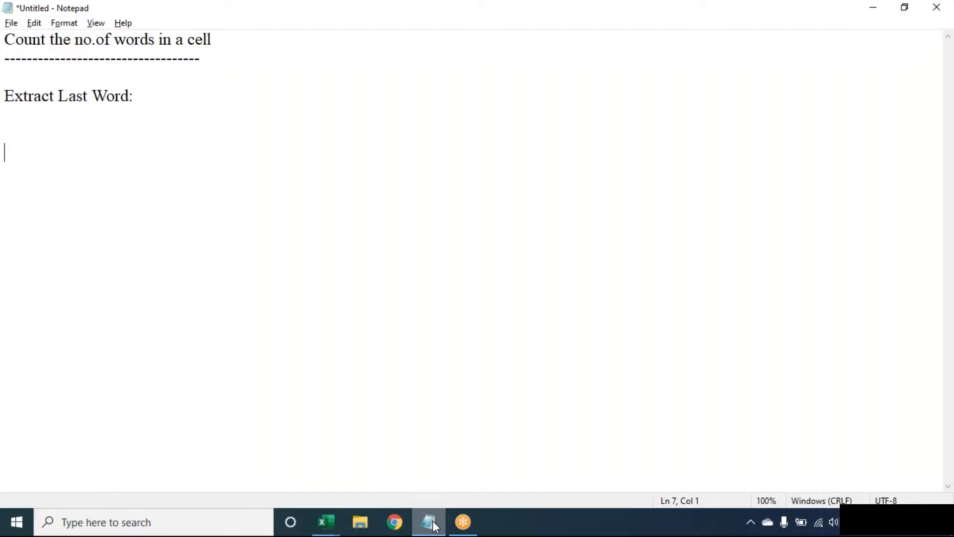
Step: Minimise Notepad from the taskbar to return to Excel's Sales Data sheet
{"action": "left_click", "coordinate": [436, 527]}
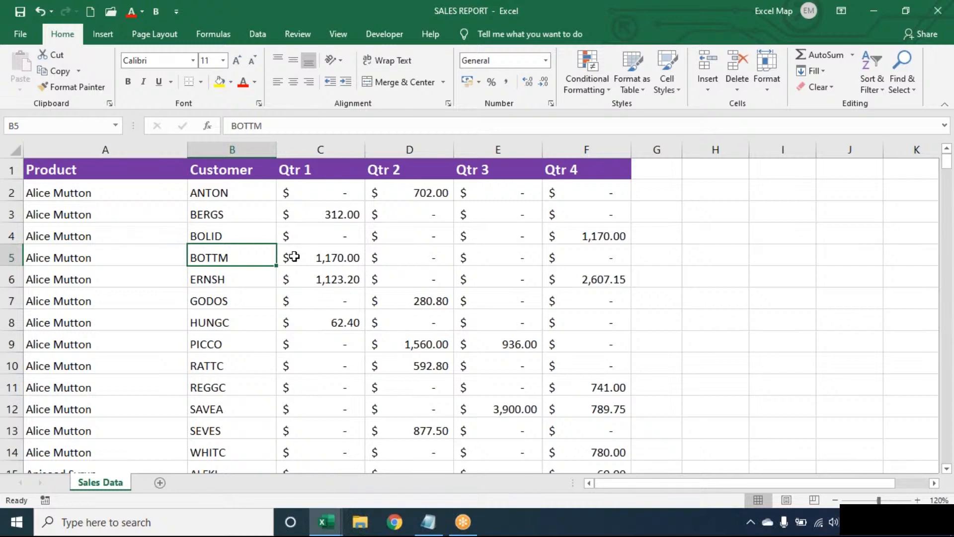
Step: Choose Conditional Formatting > New Rule on the Home ribbon
{"action": "left_click", "coordinate": [591, 80]}
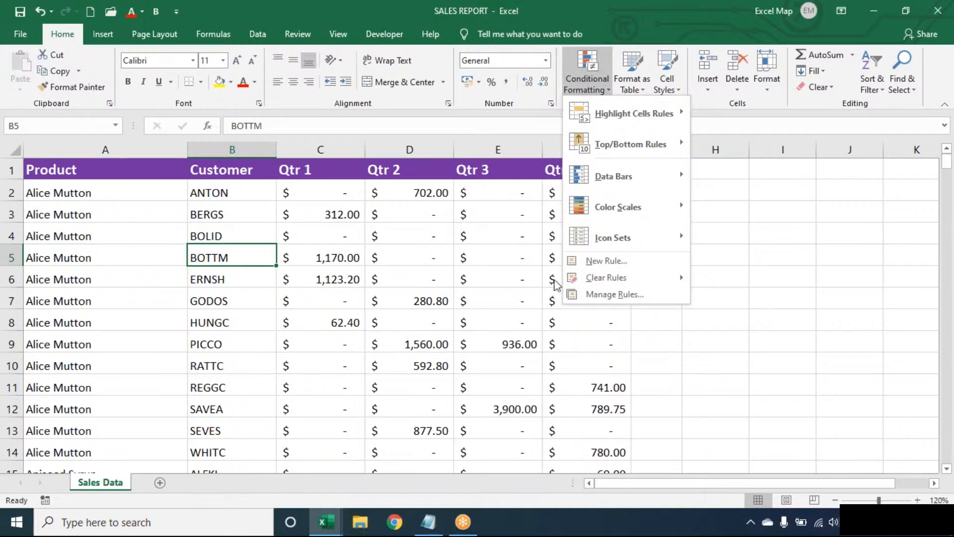
{"action": "left_click", "coordinate": [579, 264]}
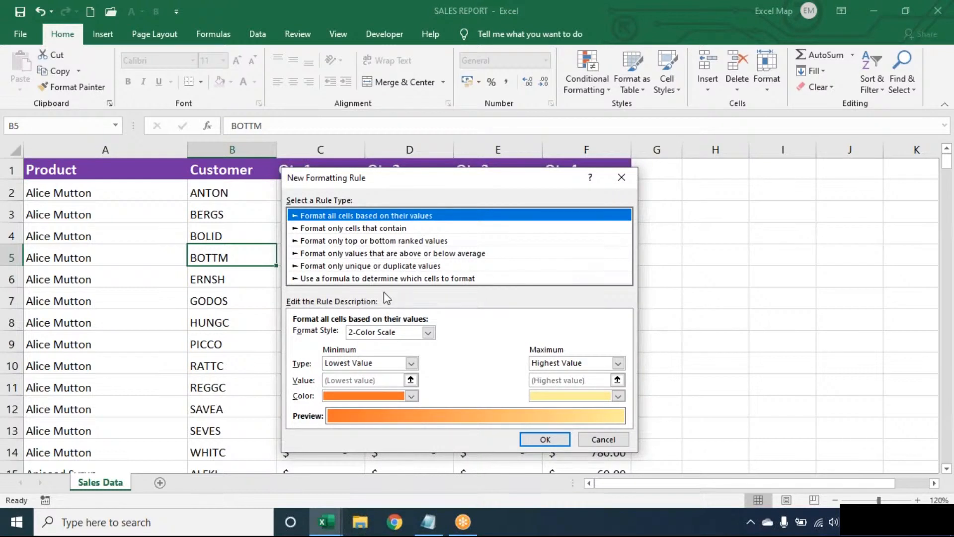
Step: Pick 'Use a formula to determine which cells to format' and enter =$B5="BOTTM" as the condition
{"action": "left_click", "coordinate": [387, 279]}
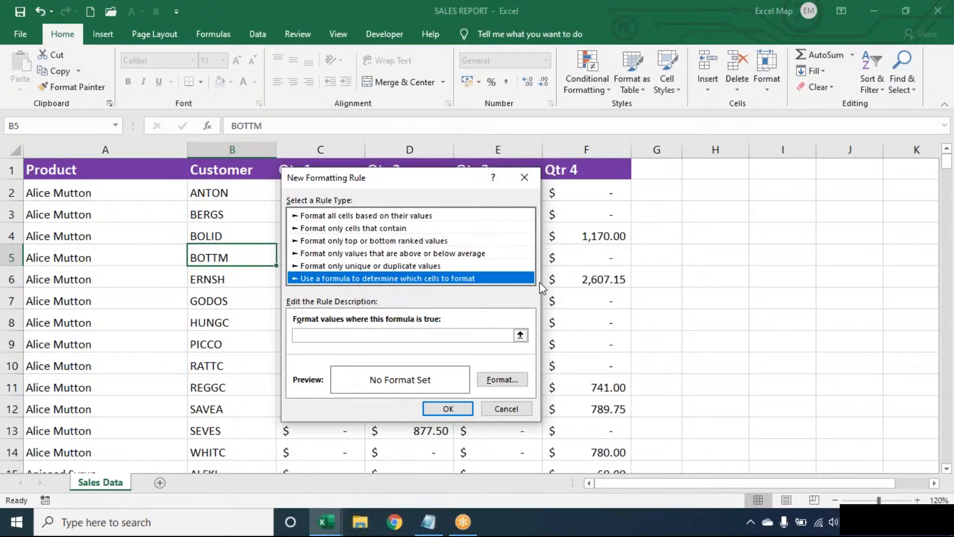
{"action": "left_click", "coordinate": [503, 335]}
{"action": "type", "text": "="}
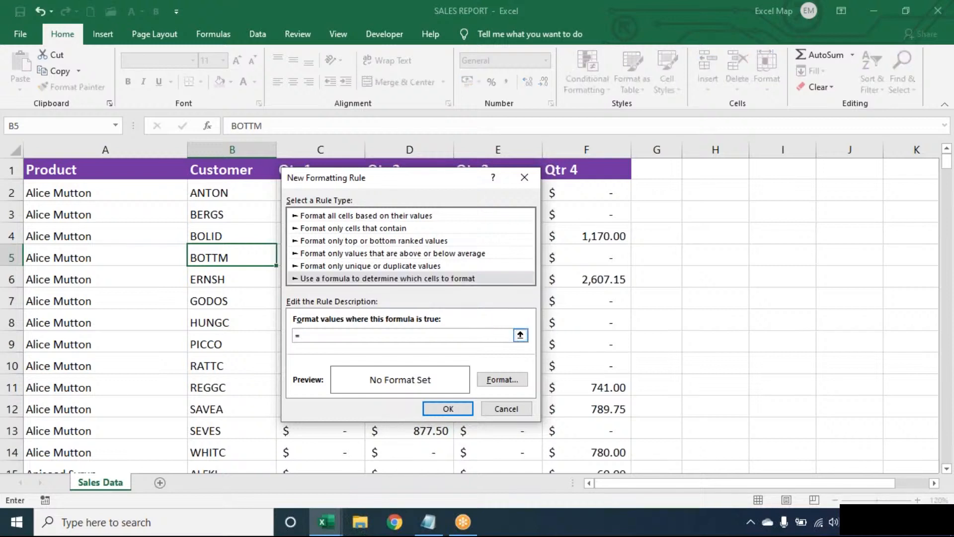
{"action": "type", "text": "$B5='BOTTM\""}
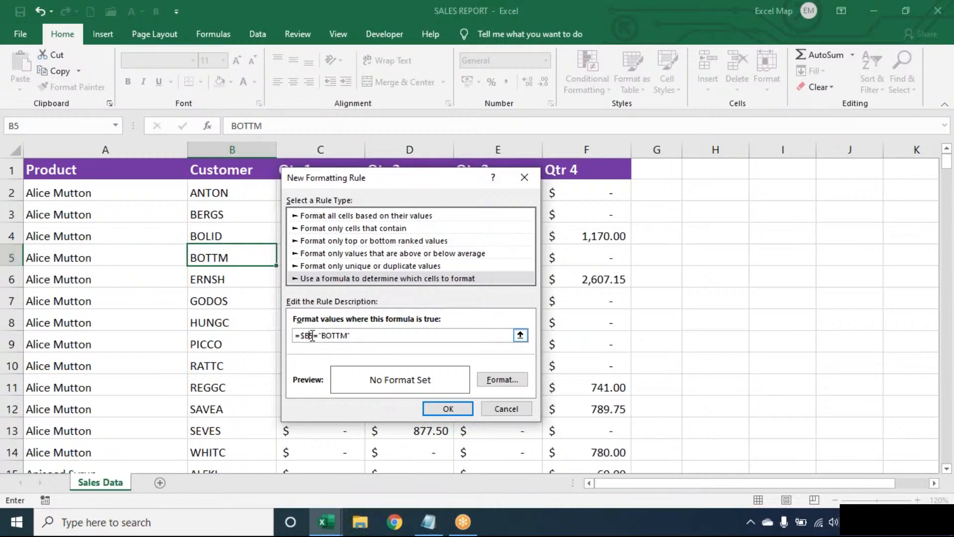
Step: Open the Format Cells dialog for the =$B5="BOTTM" rule
{"action": "left_click", "coordinate": [503, 384]}
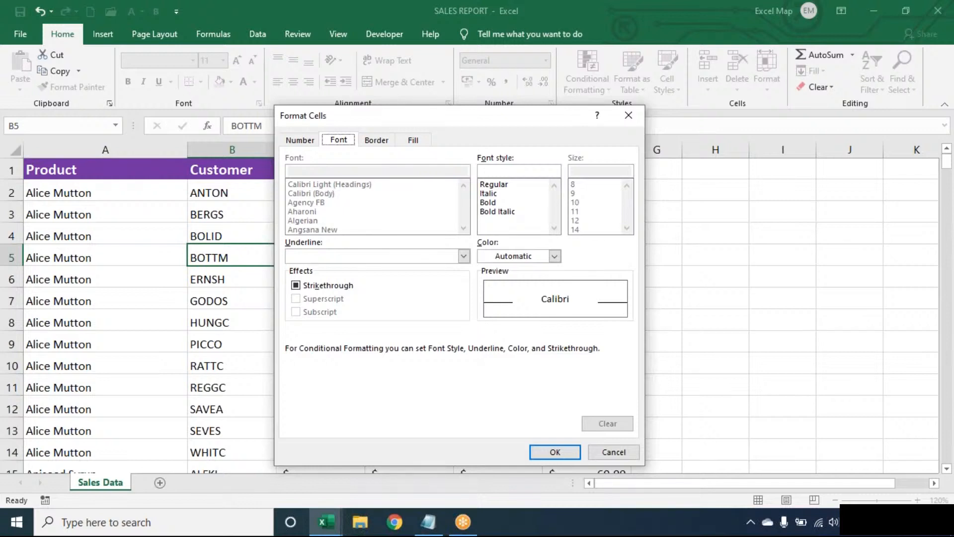
Step: Give the BOTTM rule a light blue fill and confirm it so B5 shades blue
{"action": "left_click", "coordinate": [414, 141]}
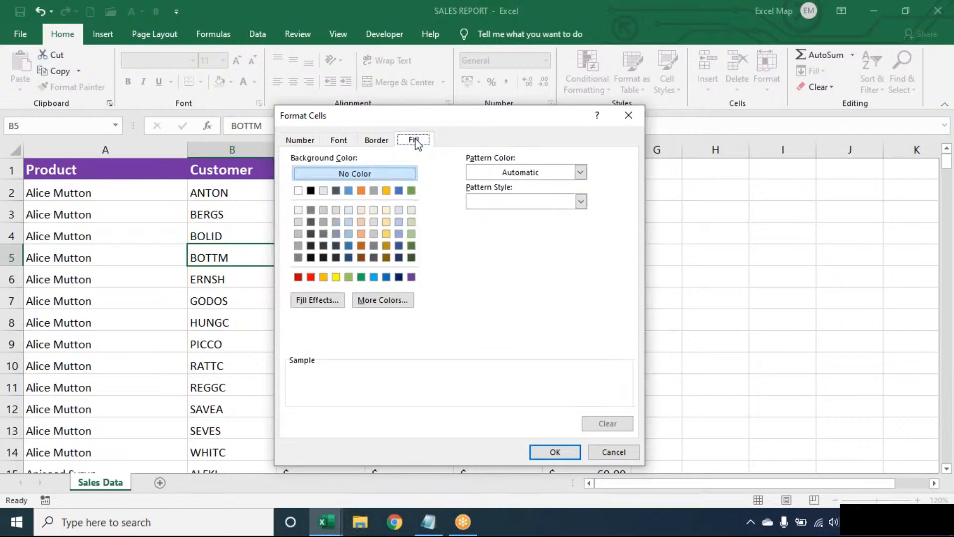
{"action": "left_click", "coordinate": [374, 276]}
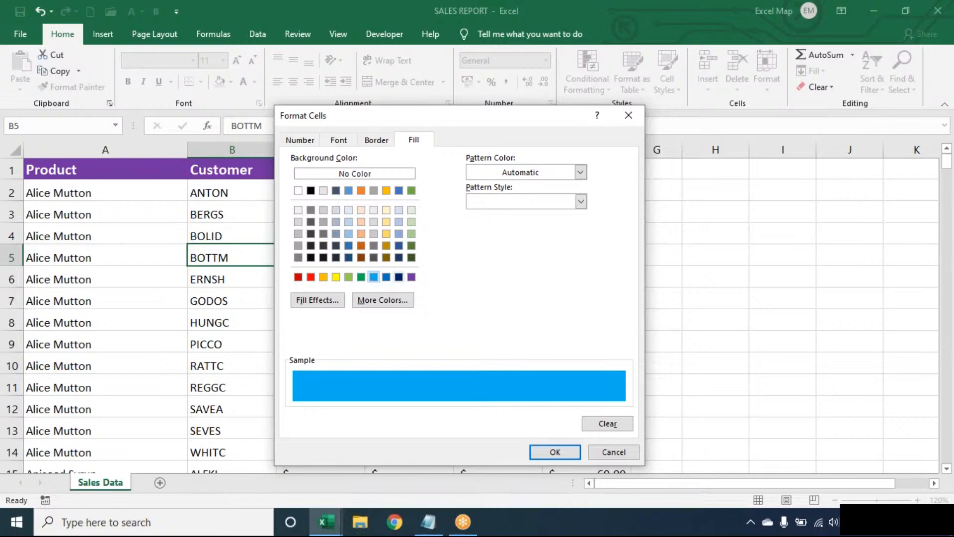
{"action": "left_click", "coordinate": [565, 458]}
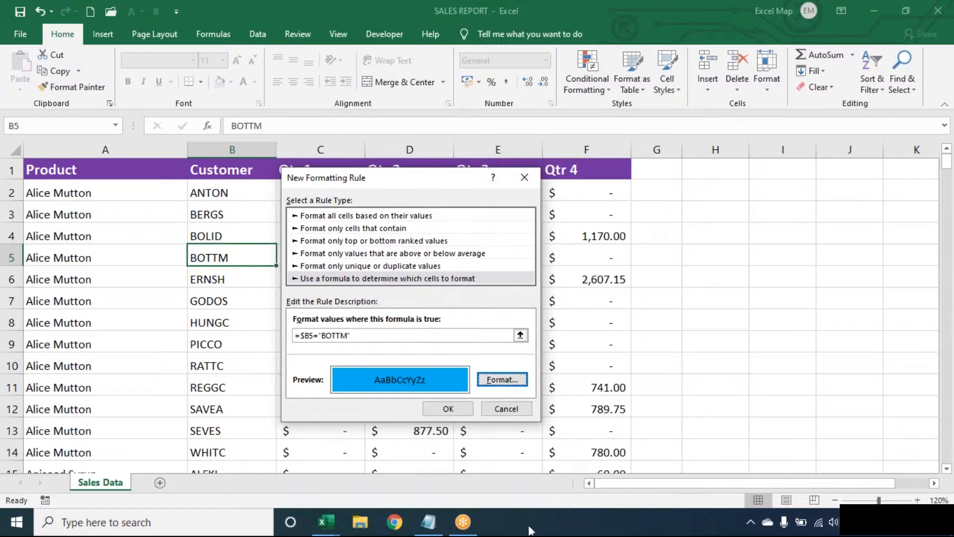
{"action": "left_click", "coordinate": [450, 409]}
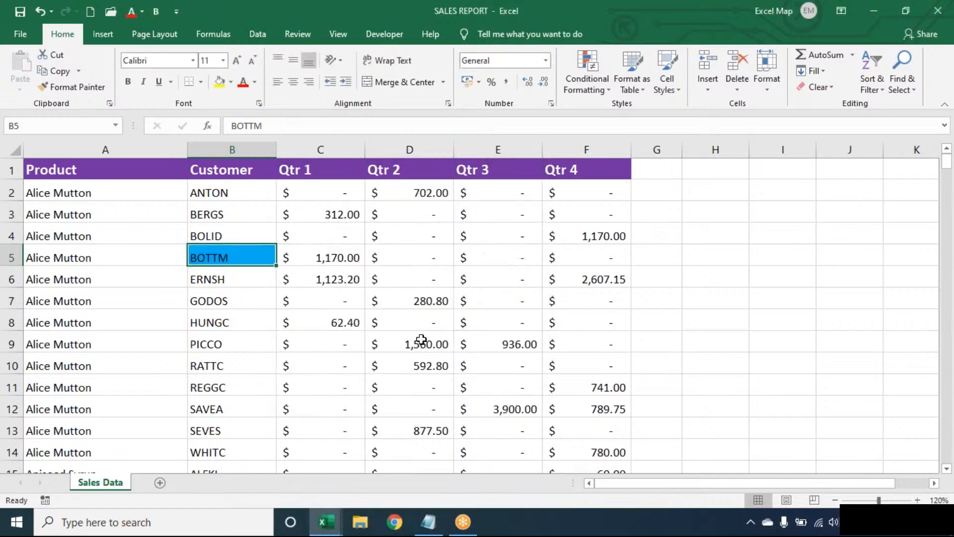
Step: Open the Conditional Formatting menu on the Home ribbon
{"action": "left_click", "coordinate": [599, 85]}
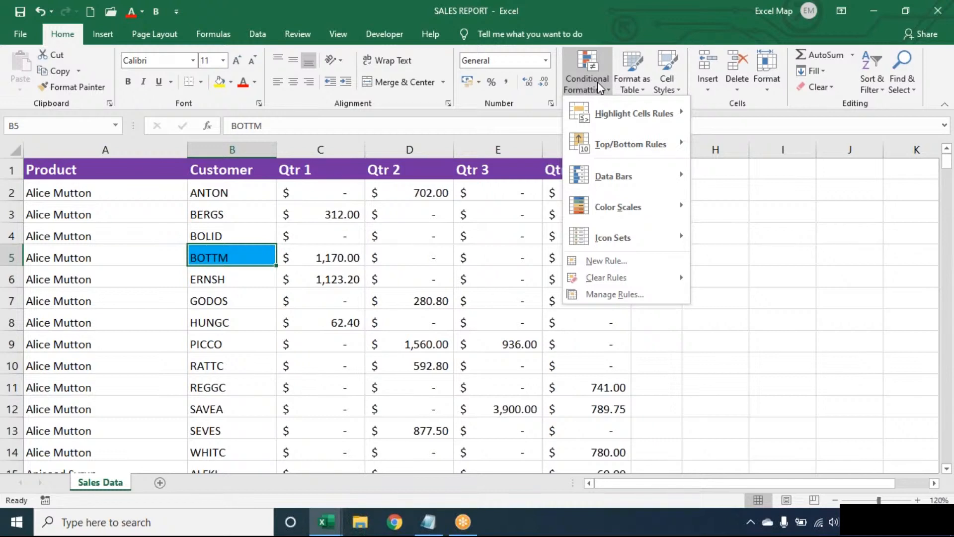
Step: In Manage Rules, change the BOTTM rule's Applies to range to the whole table A1:F278
{"action": "left_click", "coordinate": [610, 295]}
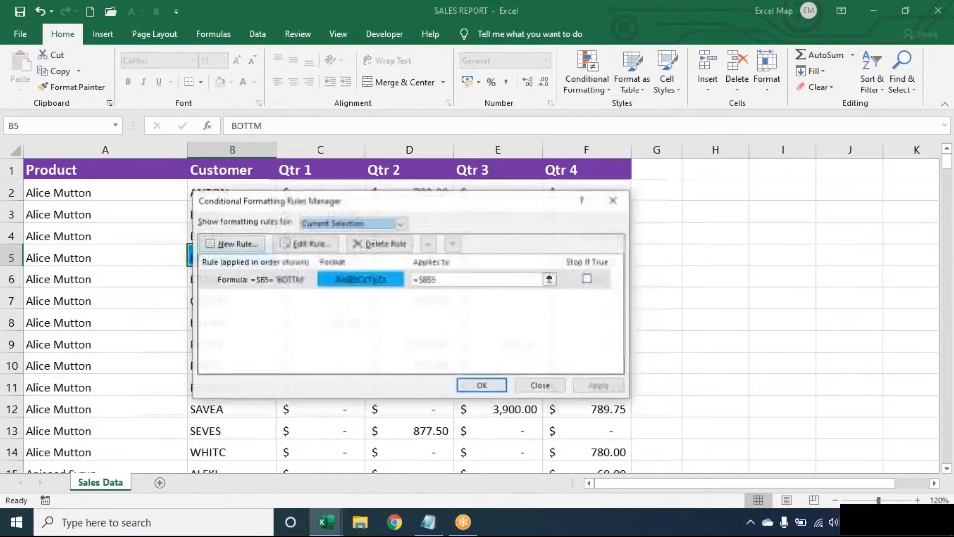
{"action": "left_click", "coordinate": [470, 279]}
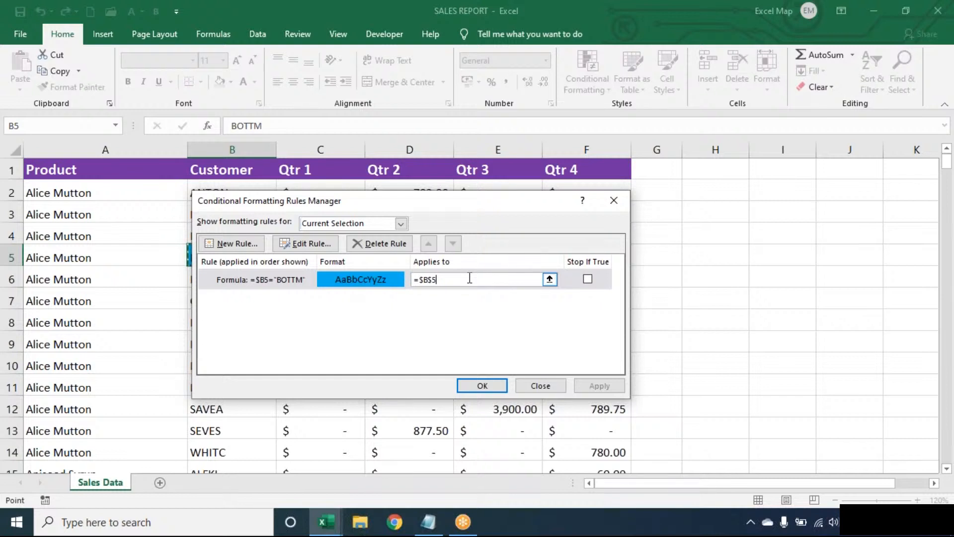
{"action": "key", "text": "BackSpace"}
{"action": "key", "text": "BackSpace"}
{"action": "key", "text": "BackSpace"}
{"action": "key", "text": "BackSpace"}
{"action": "key", "text": "BackSpace"}
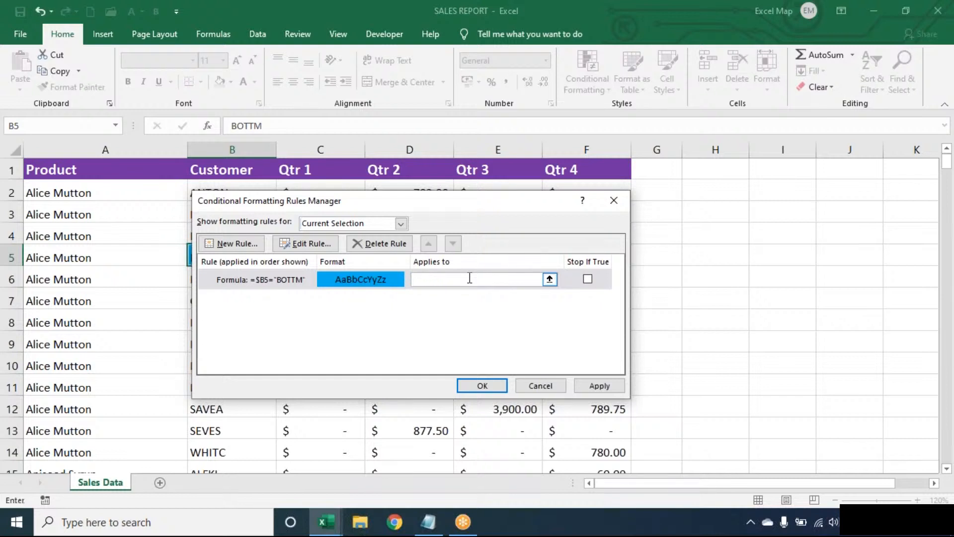
{"action": "left_click", "coordinate": [30, 238]}
{"action": "key", "text": "ctrl+a"}
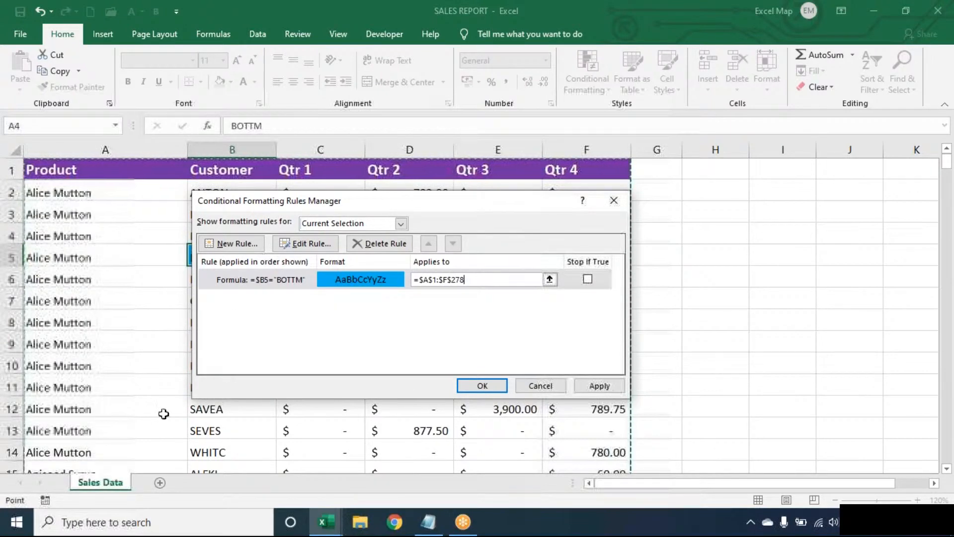
{"action": "left_click", "coordinate": [459, 386]}
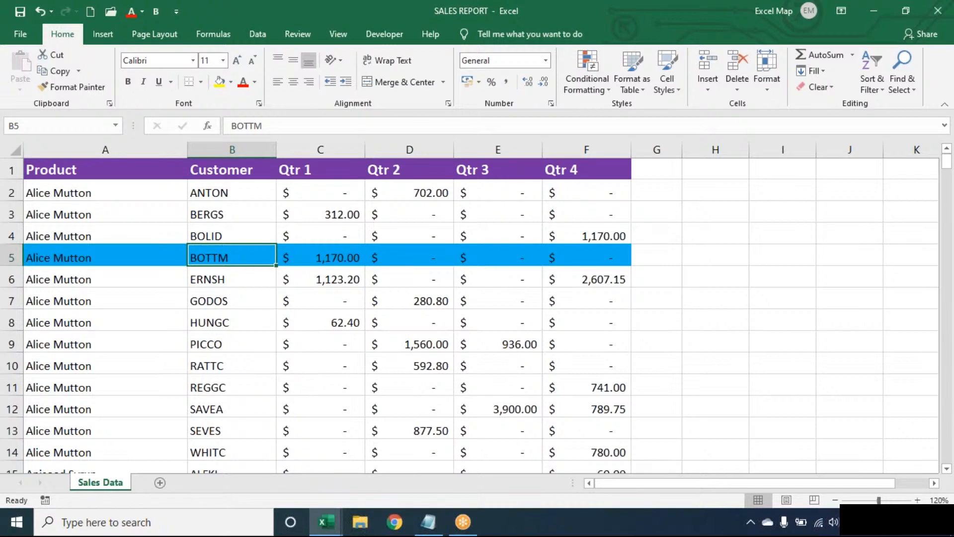
{"action": "key", "text": "Down"}
{"action": "key", "text": "Down"}
{"action": "key", "text": "Down"}
{"action": "key", "text": "Down"}
{"action": "key", "text": "Down"}
{"action": "key", "text": "Down"}
{"action": "key", "text": "Down"}
{"action": "key", "text": "Down"}
{"action": "key", "text": "Down"}
{"action": "key", "text": "Down"}
{"action": "key", "text": "Down"}
{"action": "key", "text": "Down"}
{"action": "key", "text": "Down"}
{"action": "key", "text": "Down"}
{"action": "key", "text": "Down"}
{"action": "key", "text": "Down"}
{"action": "key", "text": "Down"}
{"action": "key", "text": "Down"}
{"action": "key", "text": "Down"}
{"action": "key", "text": "Down"}
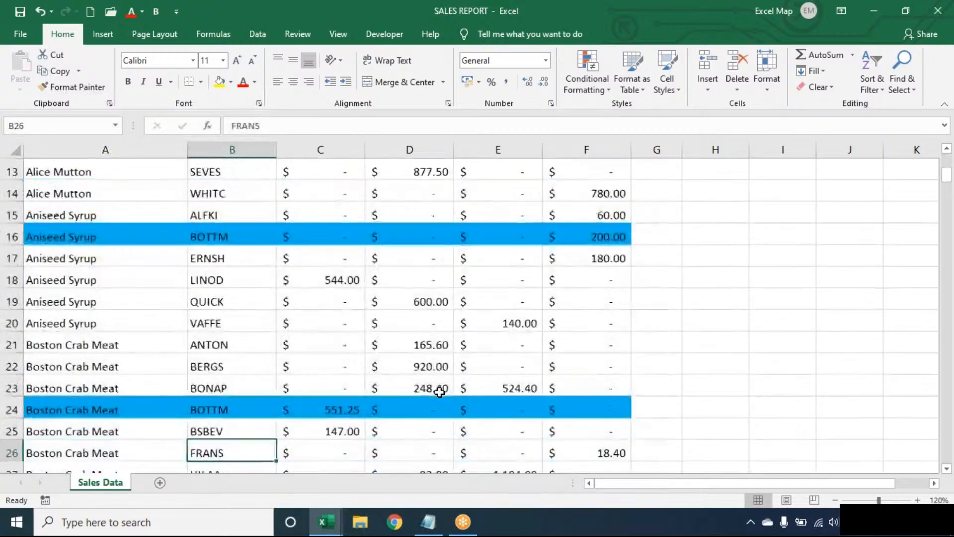
{"action": "key", "text": "Down"}
{"action": "key", "text": "Down"}
{"action": "key", "text": "Down"}
{"action": "key", "text": "Down"}
{"action": "key", "text": "Down"}
{"action": "key", "text": "Down"}
{"action": "key", "text": "Down"}
{"action": "key", "text": "Down"}
{"action": "key", "text": "Down"}
{"action": "key", "text": "Down"}
{"action": "key", "text": "Down"}
{"action": "key", "text": "Down"}
{"action": "key", "text": "Down"}
{"action": "key", "text": "Down"}
{"action": "key", "text": "Down"}
{"action": "key", "text": "Down"}
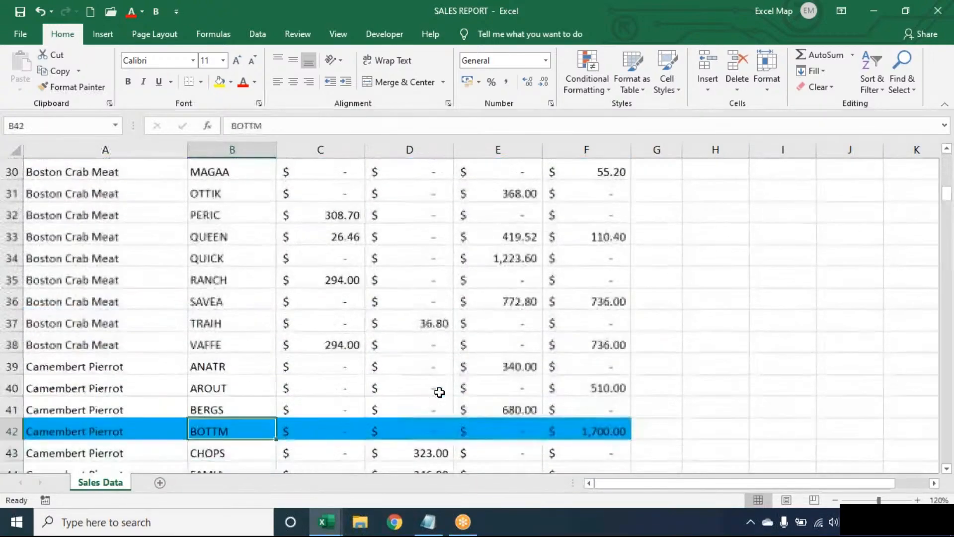
{"action": "key", "text": "Up"}
{"action": "key", "text": "Up"}
{"action": "key", "text": "Up"}
{"action": "key", "text": "Up"}
{"action": "key", "text": "Up"}
{"action": "key", "text": "Up"}
{"action": "key", "text": "Up"}
{"action": "key", "text": "Up"}
{"action": "key", "text": "Up"}
{"action": "key", "text": "Up"}
{"action": "key", "text": "Up"}
{"action": "key", "text": "Up"}
{"action": "key", "text": "Up"}
{"action": "key", "text": "Up"}
{"action": "key", "text": "Up"}
{"action": "key", "text": "Up"}
{"action": "key", "text": "Up"}
{"action": "key", "text": "Up"}
{"action": "key", "text": "Up"}
{"action": "key", "text": "Up"}
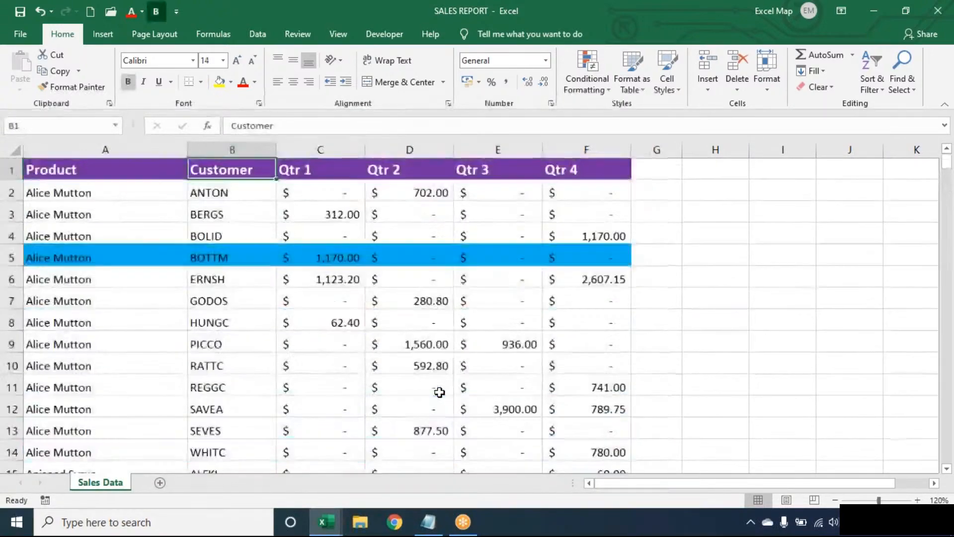
{"action": "key", "text": "Down"}
{"action": "key", "text": "Down"}
{"action": "key", "text": "Down"}
{"action": "key", "text": "Down"}
{"action": "key", "text": "Down"}
{"action": "key", "text": "Down"}
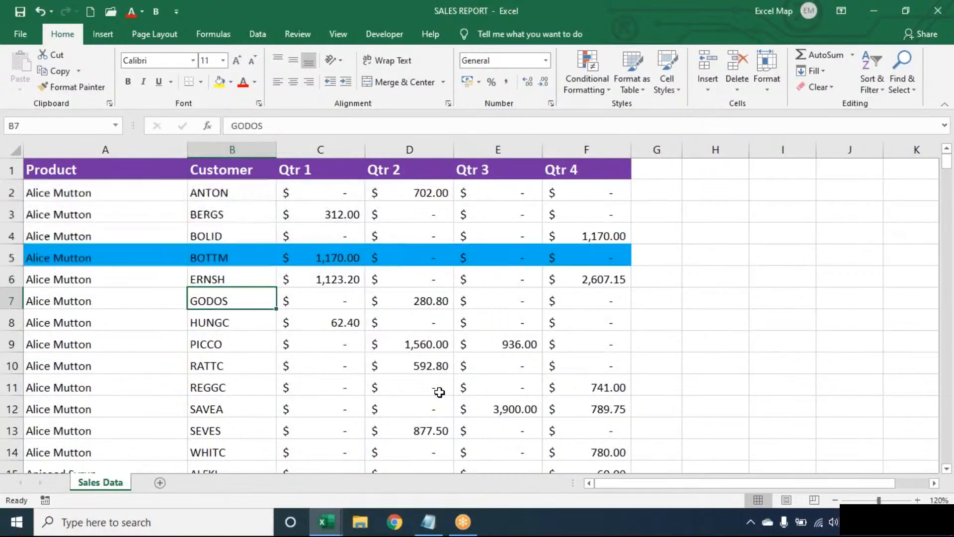
{"action": "key", "text": "Up"}
{"action": "key", "text": "Up"}
{"action": "key", "text": "Up"}
{"action": "key", "text": "Up"}
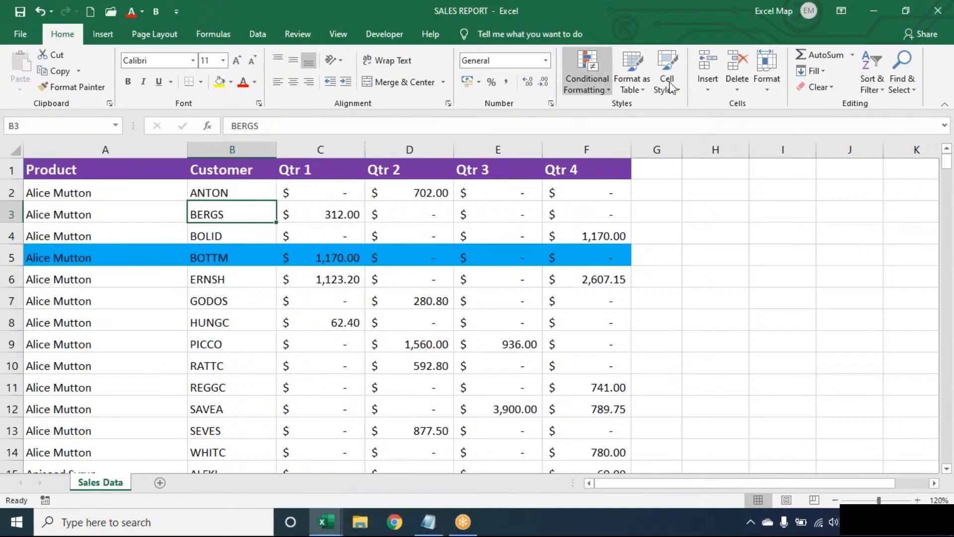
{"action": "left_click", "coordinate": [590, 78]}
{"action": "key", "text": "Escape"}
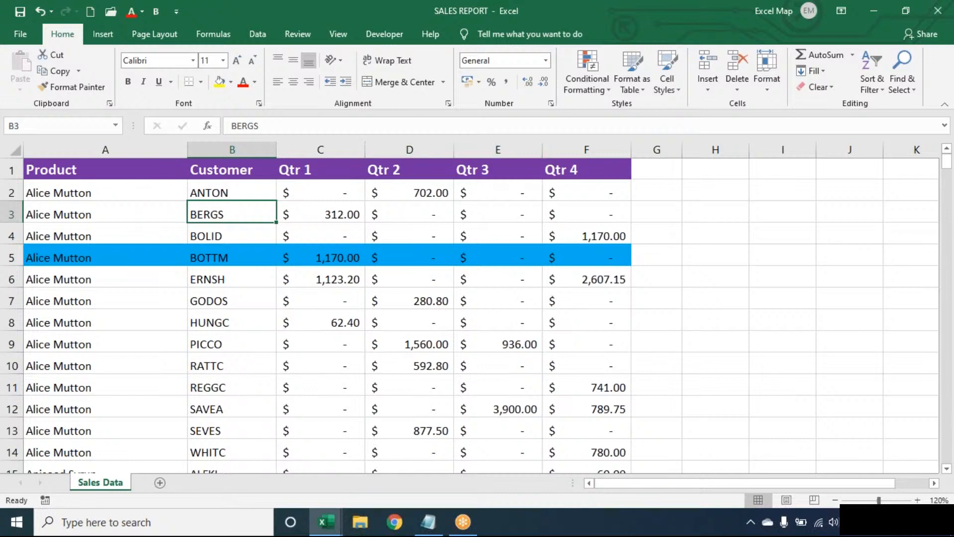
Step: Create a formula rule =$B3="BERGS" with an orange fill
{"action": "left_click", "coordinate": [596, 86]}
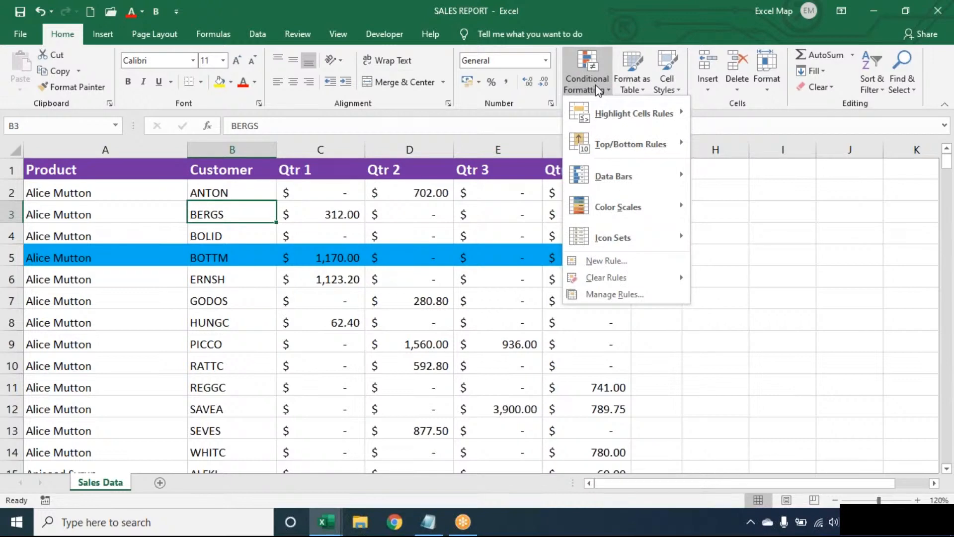
{"action": "left_click", "coordinate": [629, 262]}
{"action": "left_click", "coordinate": [419, 263]}
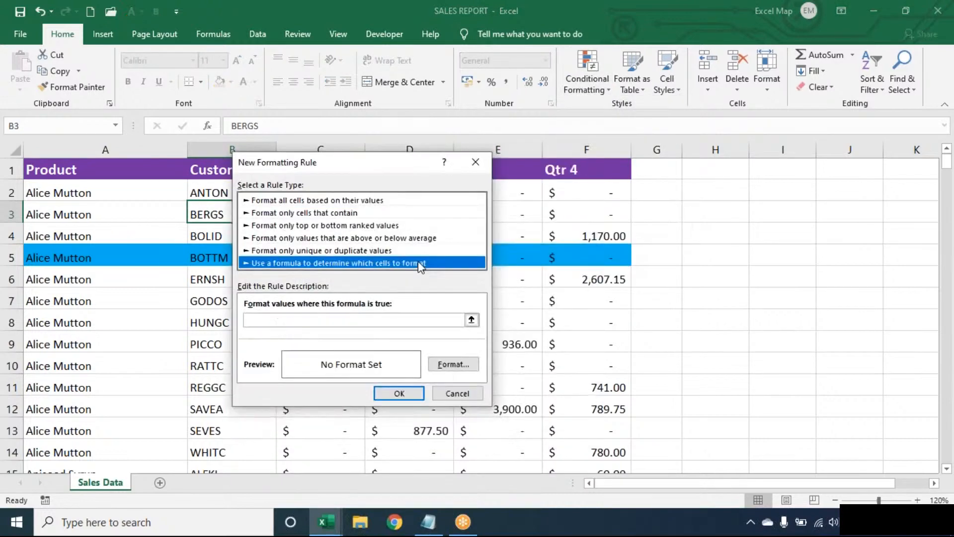
{"action": "left_click_drag", "start_coordinate": [374, 167], "coordinate": [504, 161]}
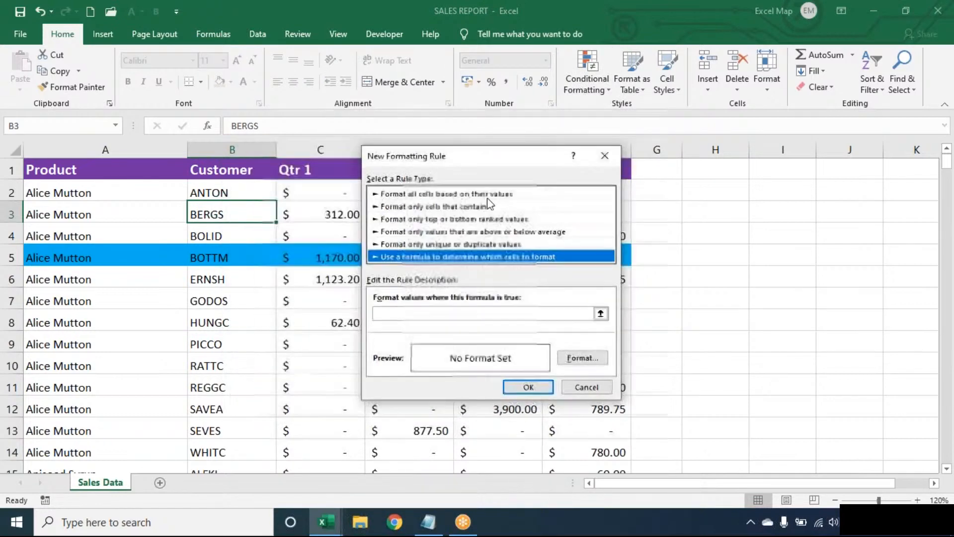
{"action": "left_click", "coordinate": [432, 314]}
{"action": "type", "text": "="}
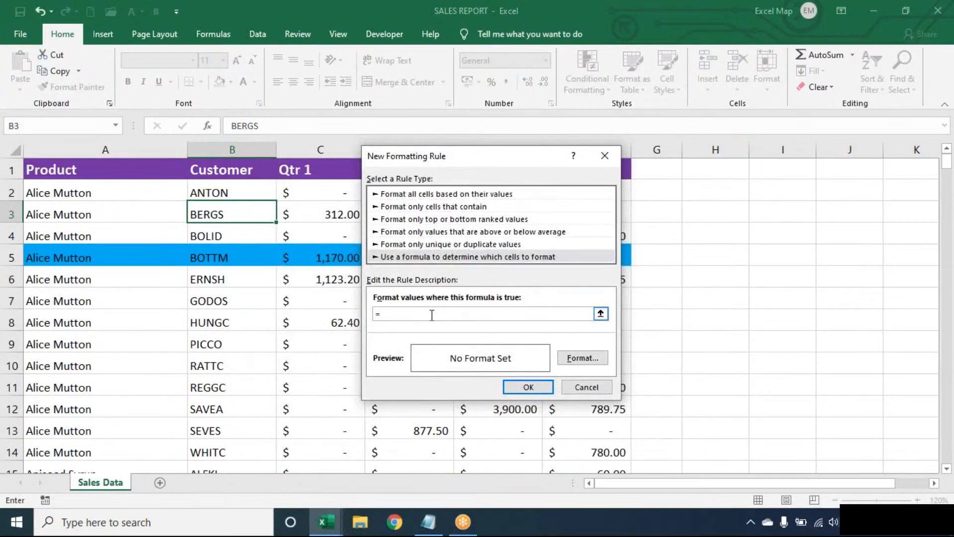
{"action": "type", "text": "$B3=\"B"}
{"action": "key", "text": "BackSpace"}
{"action": "key", "text": "BackSpace"}
{"action": "type", "text": "BERGS\""}
{"action": "left_click", "coordinate": [583, 358]}
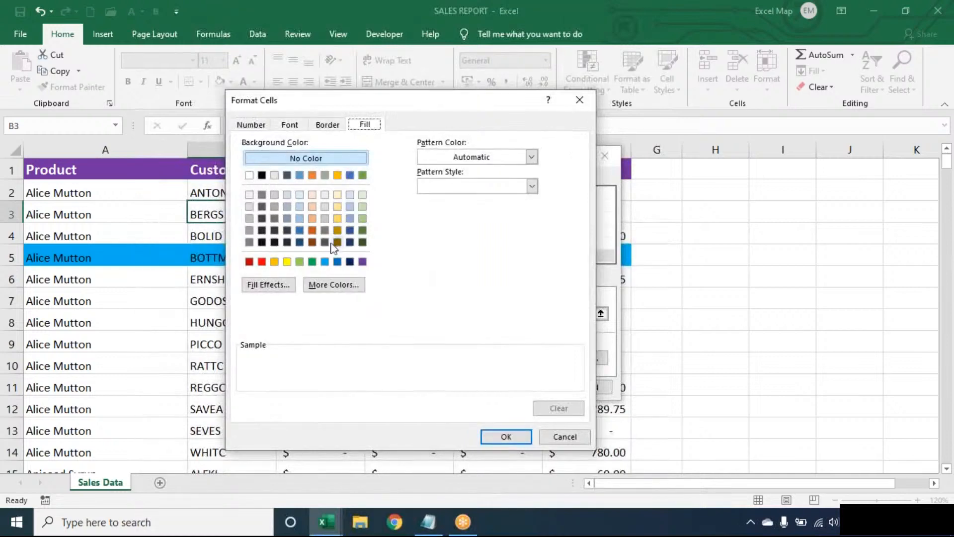
{"action": "left_click", "coordinate": [274, 261]}
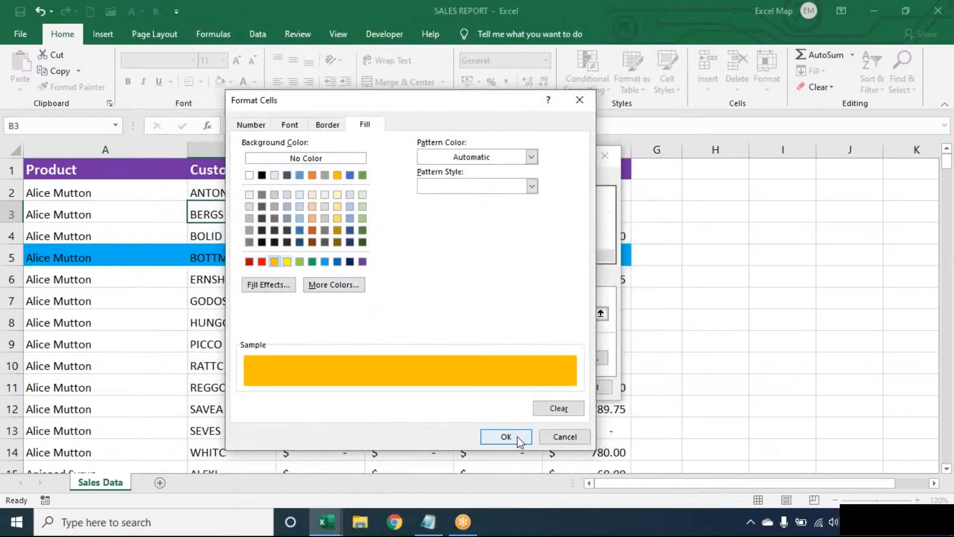
{"action": "left_click", "coordinate": [526, 439]}
{"action": "left_click", "coordinate": [528, 387]}
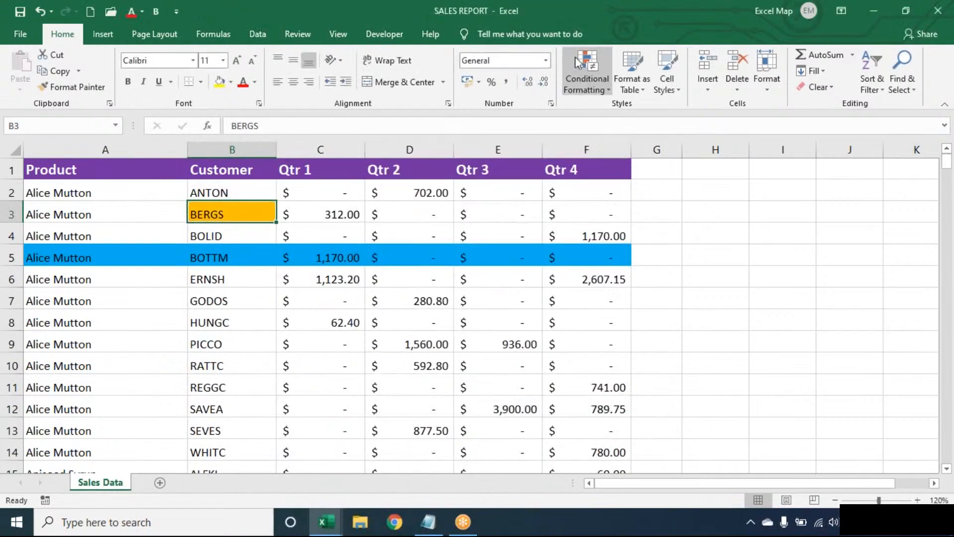
Step: Extend the BERGS rule's Applies to range to the whole table A1:F278
{"action": "left_click", "coordinate": [583, 61]}
{"action": "left_click", "coordinate": [596, 289]}
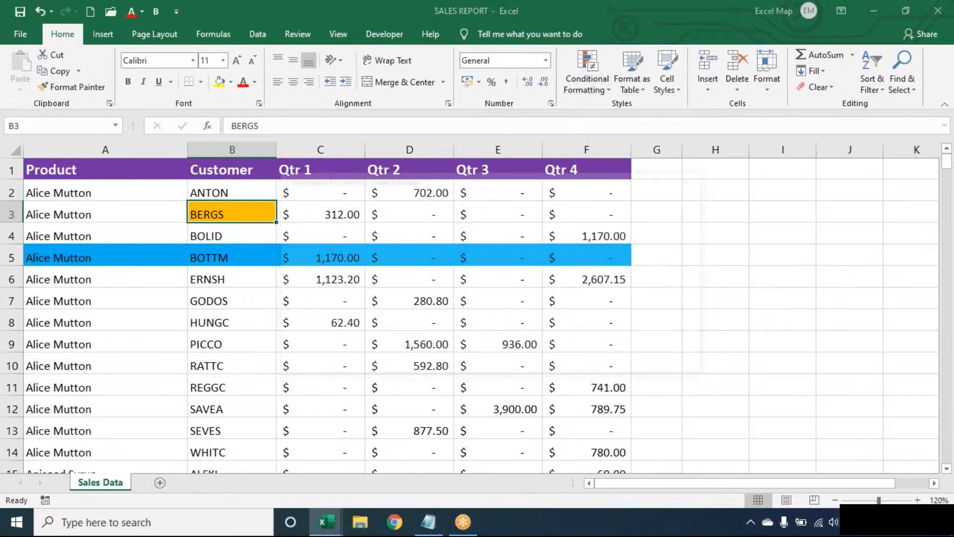
{"action": "left_click", "coordinate": [546, 260]}
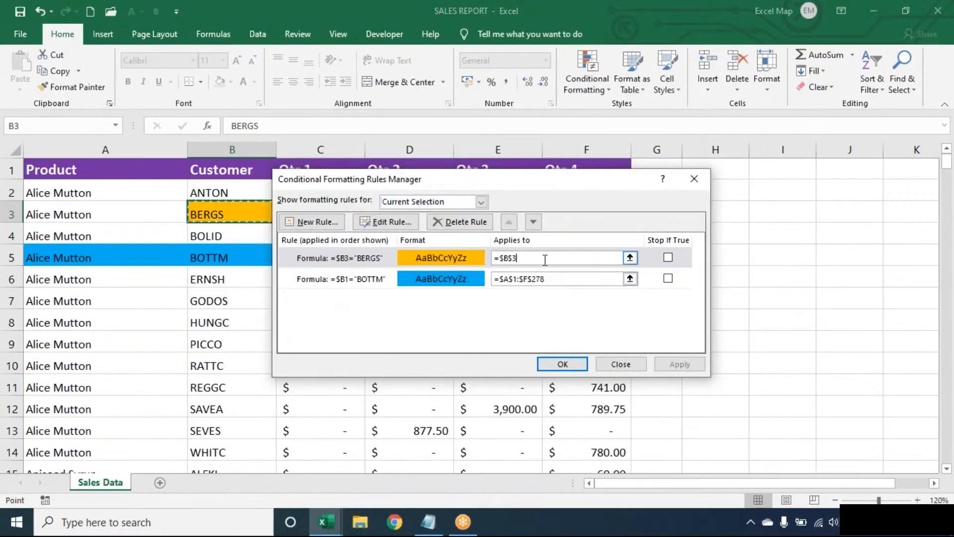
{"action": "key", "text": "BackSpace"}
{"action": "key", "text": "BackSpace"}
{"action": "key", "text": "BackSpace"}
{"action": "key", "text": "BackSpace"}
{"action": "key", "text": "BackSpace"}
{"action": "left_click", "coordinate": [155, 227]}
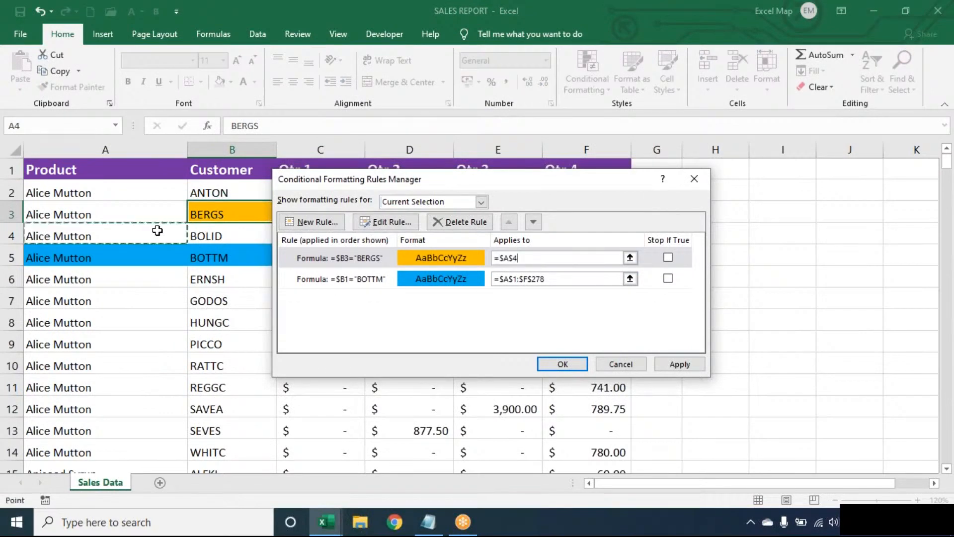
{"action": "key", "text": "ctrl+a"}
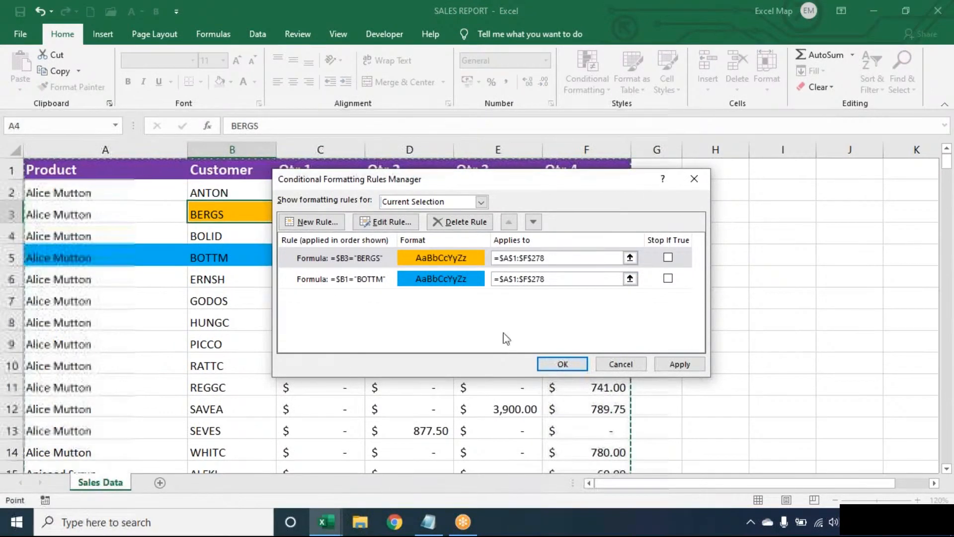
{"action": "left_click", "coordinate": [560, 363]}
Step: Check the orange and blue rows with the arrow keys, then begin the Alt, D, S sort shortcut
{"action": "key", "text": "Down"}
{"action": "key", "text": "Down"}
{"action": "key", "text": "Down"}
{"action": "key", "text": "Down"}
{"action": "key", "text": "Down"}
{"action": "key", "text": "Down"}
{"action": "key", "text": "Down"}
{"action": "key", "text": "Down"}
{"action": "key", "text": "Down"}
{"action": "key", "text": "Down"}
{"action": "key", "text": "Down"}
{"action": "key", "text": "Down"}
{"action": "key", "text": "Down"}
{"action": "key", "text": "Down"}
{"action": "key", "text": "Down"}
{"action": "key", "text": "Down"}
{"action": "key", "text": "Down"}
{"action": "key", "text": "Down"}
{"action": "key", "text": "Down"}
{"action": "key", "text": "Down"}
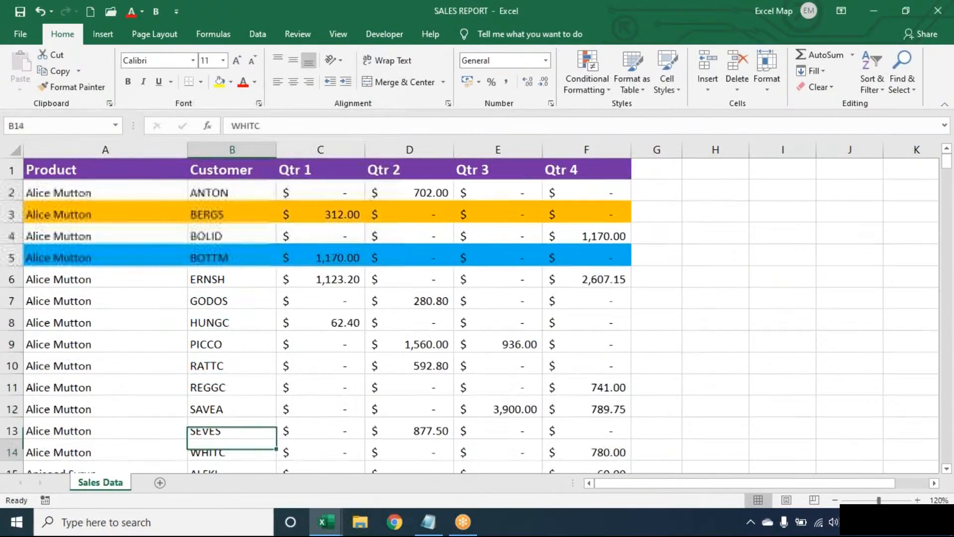
{"action": "key", "text": "Down"}
{"action": "key", "text": "Down"}
{"action": "key", "text": "Down"}
{"action": "key", "text": "Down"}
{"action": "key", "text": "Down"}
{"action": "key", "text": "Down"}
{"action": "key", "text": "Down"}
{"action": "key", "text": "Down"}
{"action": "key", "text": "Down"}
{"action": "key", "text": "Down"}
{"action": "key", "text": "Up"}
{"action": "key", "text": "Up"}
{"action": "key", "text": "Up"}
{"action": "key", "text": "Up"}
{"action": "key", "text": "Up"}
{"action": "key", "text": "Up"}
{"action": "key", "text": "Up"}
{"action": "key", "text": "Up"}
{"action": "key", "text": "Up"}
{"action": "key", "text": "Up"}
{"action": "key", "text": "Up"}
{"action": "key", "text": "Up"}
{"action": "key", "text": "Up"}
{"action": "key", "text": "Up"}
{"action": "key", "text": "Up"}
{"action": "key", "text": "Up"}
{"action": "key", "text": "Up"}
{"action": "key", "text": "Up"}
{"action": "key", "text": "Up"}
{"action": "key", "text": "Up"}
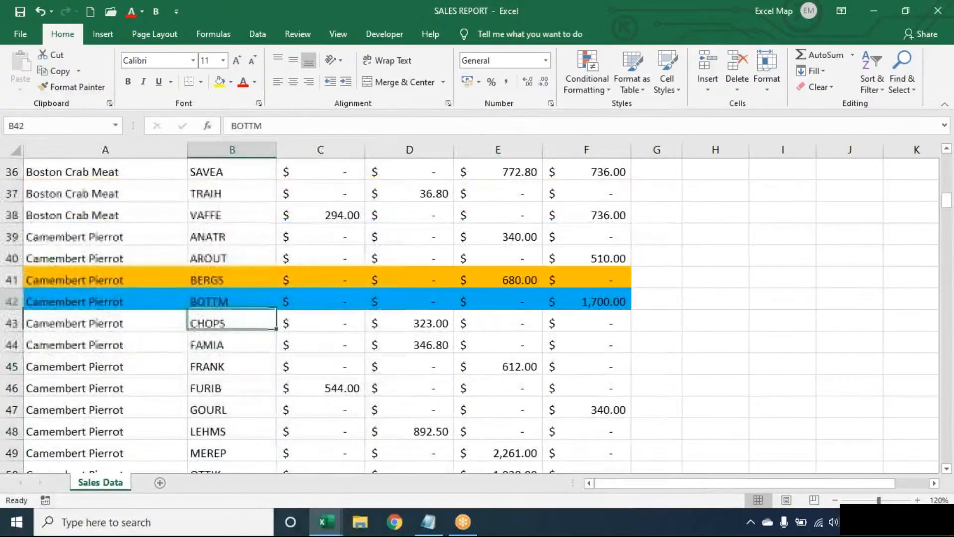
{"action": "key", "text": "Up"}
{"action": "key", "text": "Up"}
{"action": "key", "text": "Up"}
{"action": "key", "text": "Up"}
{"action": "key", "text": "Up"}
{"action": "key", "text": "Up"}
{"action": "key", "text": "Up"}
{"action": "key", "text": "Up"}
{"action": "key", "text": "Up"}
{"action": "key", "text": "Up"}
{"action": "key", "text": "Up"}
{"action": "key", "text": "Up"}
{"action": "key", "text": "Down"}
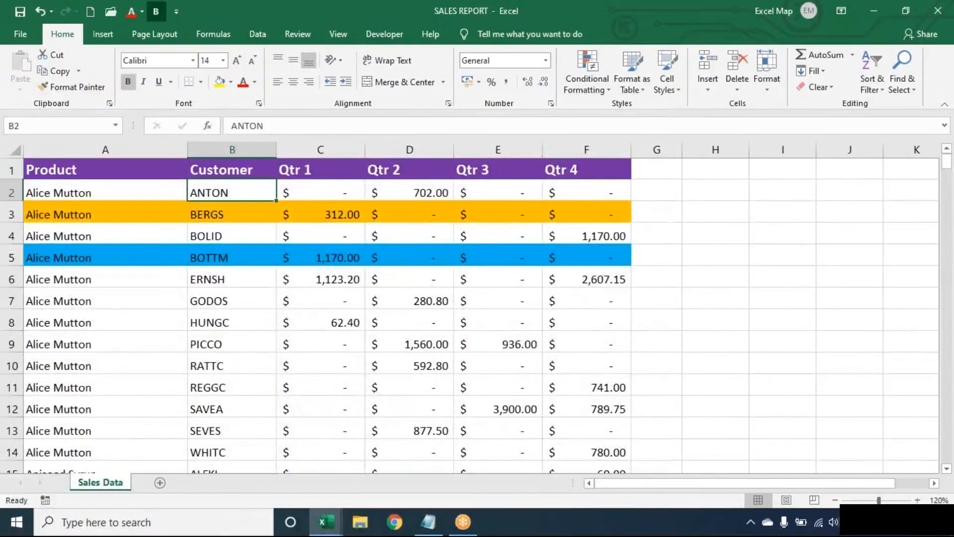
{"action": "key", "text": "alt"}
Step: Open Sort and sort Customer on cell colour with orange on top
{"action": "key", "text": "d"}
{"action": "key", "text": "s"}
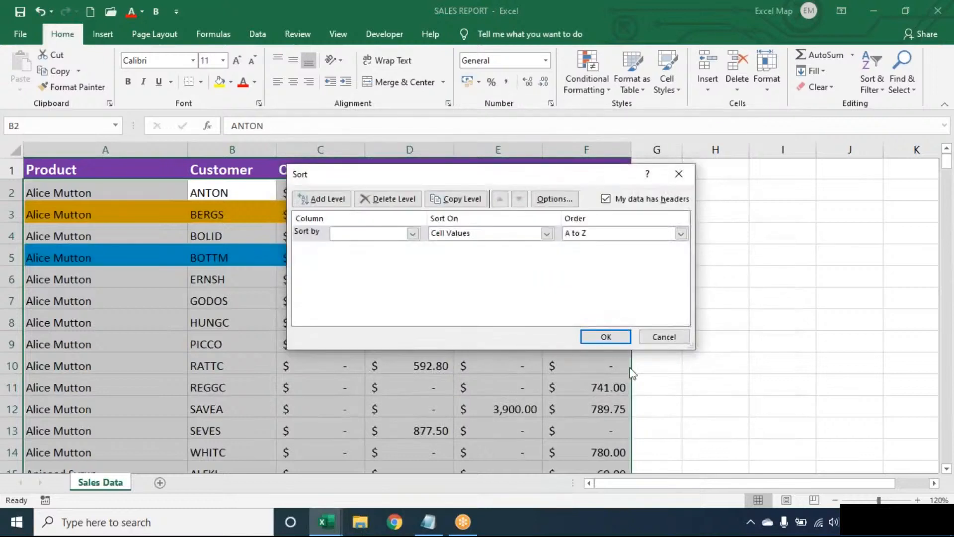
{"action": "left_click", "coordinate": [390, 233]}
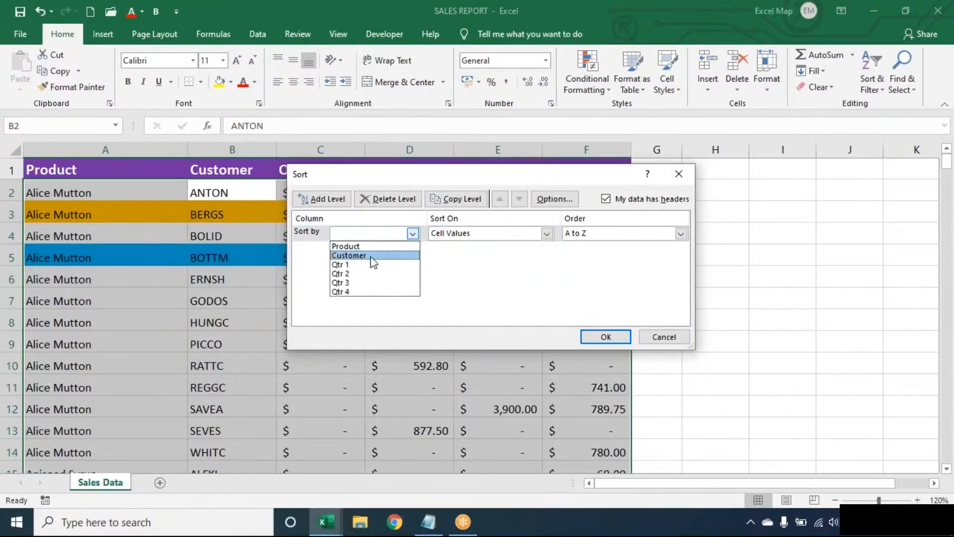
{"action": "left_click", "coordinate": [368, 251]}
{"action": "left_click", "coordinate": [479, 237]}
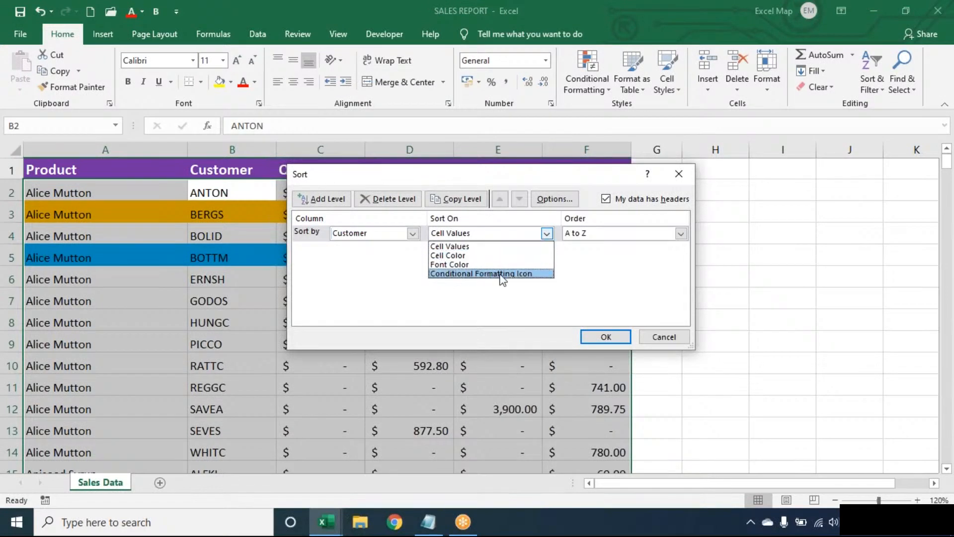
{"action": "left_click", "coordinate": [479, 255]}
{"action": "left_click", "coordinate": [614, 236]}
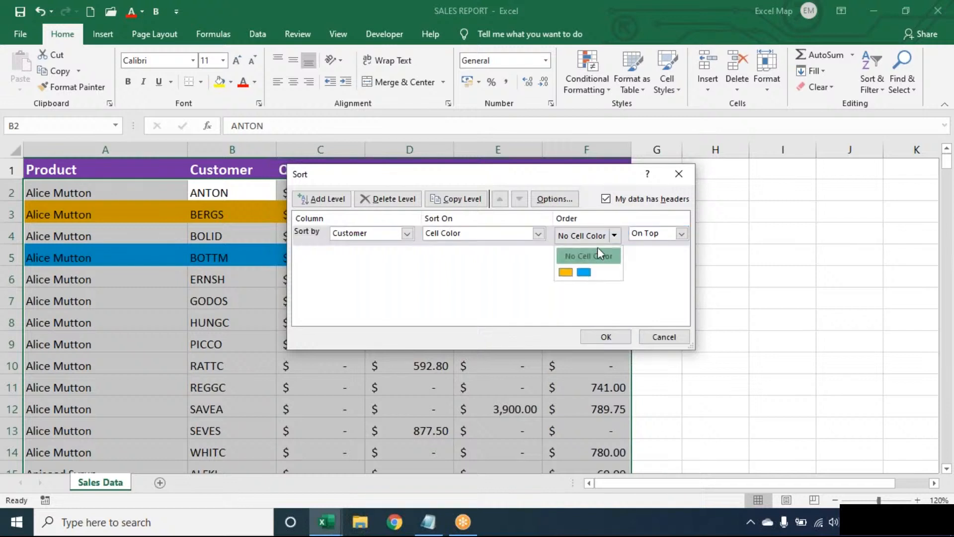
{"action": "left_click", "coordinate": [565, 272]}
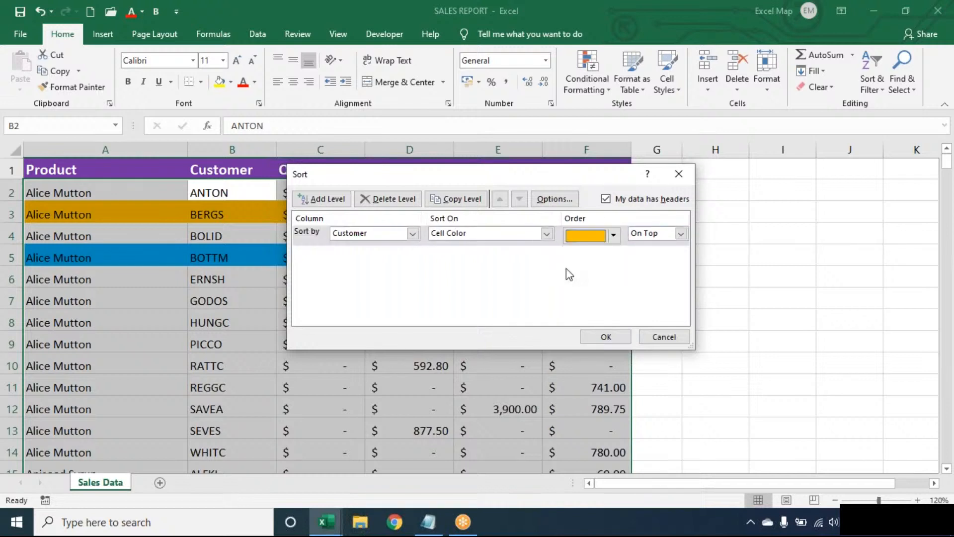
Step: Add a second Customer level placing blue cells after orange, apply the sort, then undo it
{"action": "left_click", "coordinate": [342, 201]}
{"action": "left_click", "coordinate": [348, 256]}
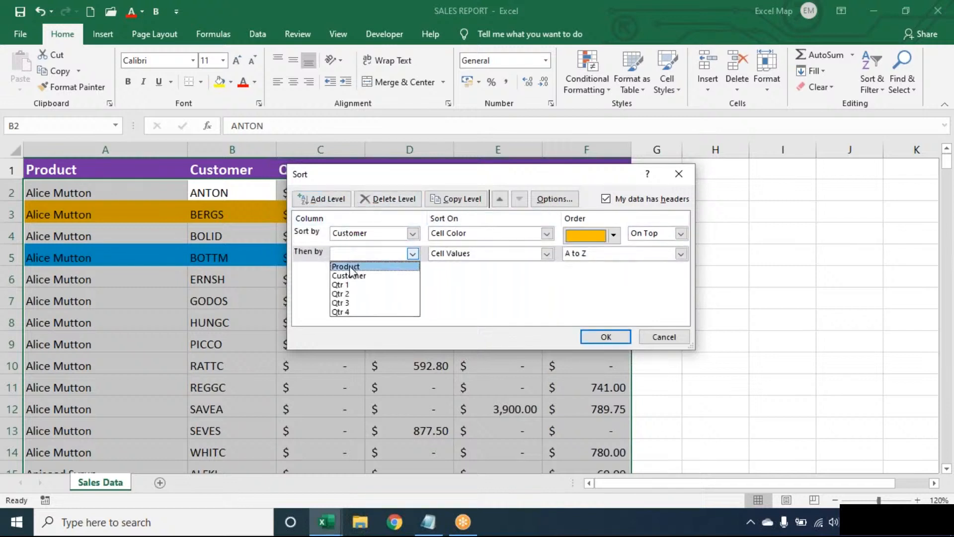
{"action": "left_click", "coordinate": [351, 278]}
{"action": "left_click", "coordinate": [465, 255]}
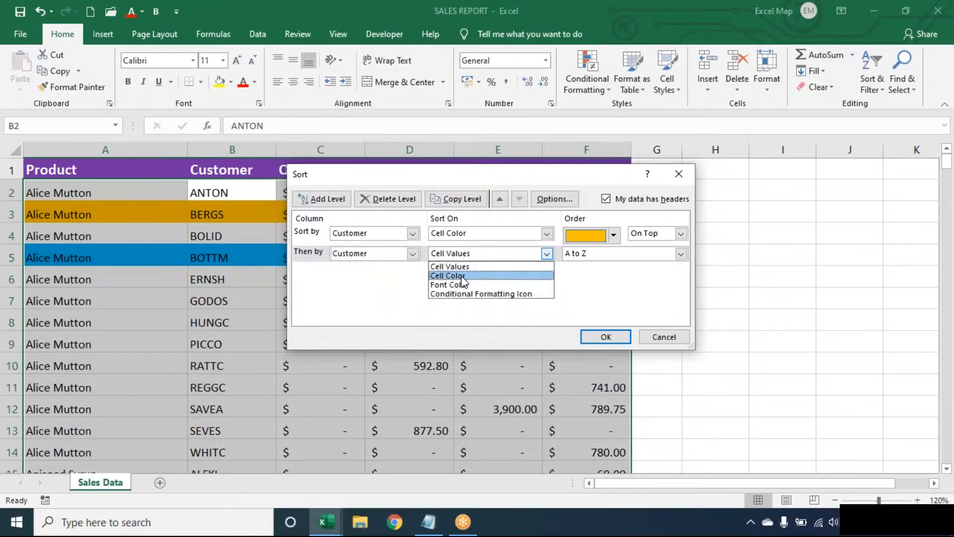
{"action": "left_click", "coordinate": [469, 275]}
{"action": "left_click", "coordinate": [615, 256]}
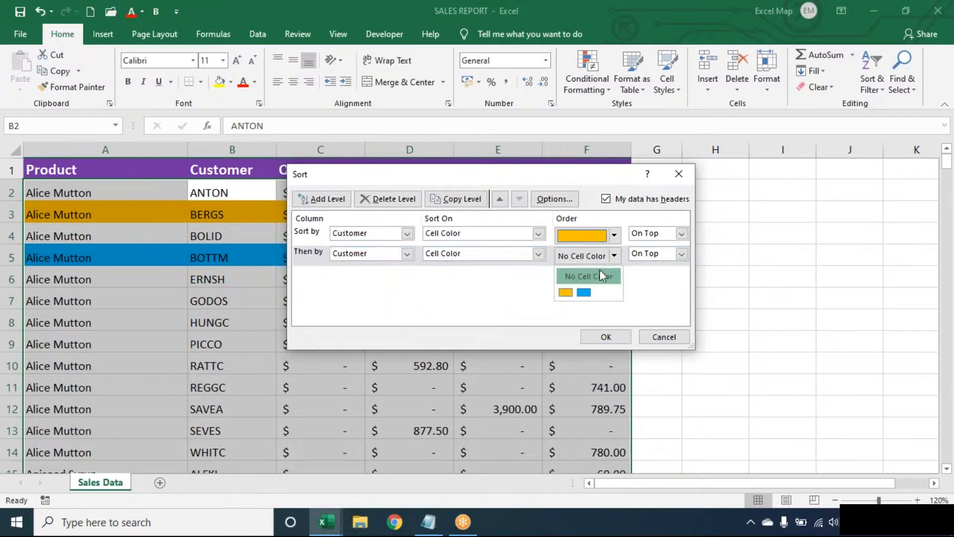
{"action": "left_click", "coordinate": [585, 293]}
{"action": "left_click", "coordinate": [609, 342]}
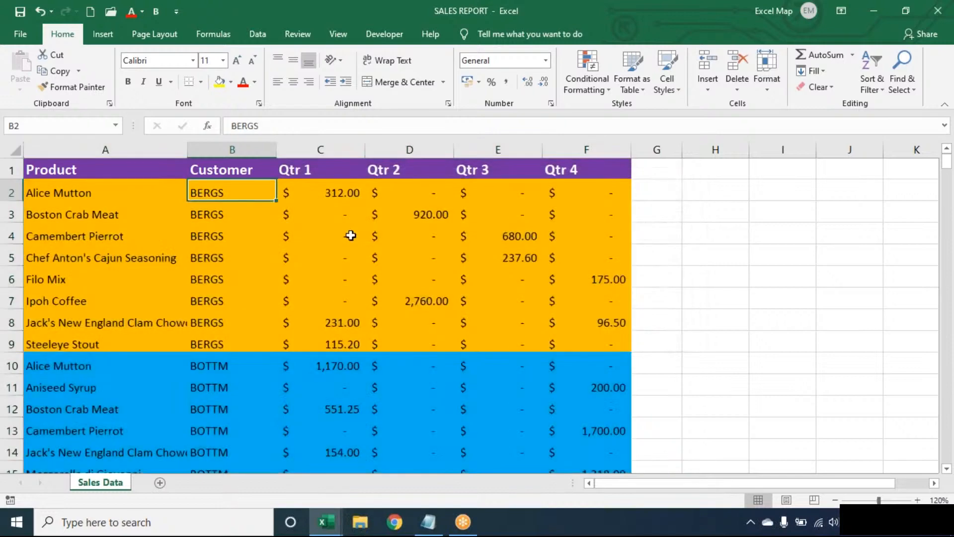
{"action": "left_click", "coordinate": [351, 235]}
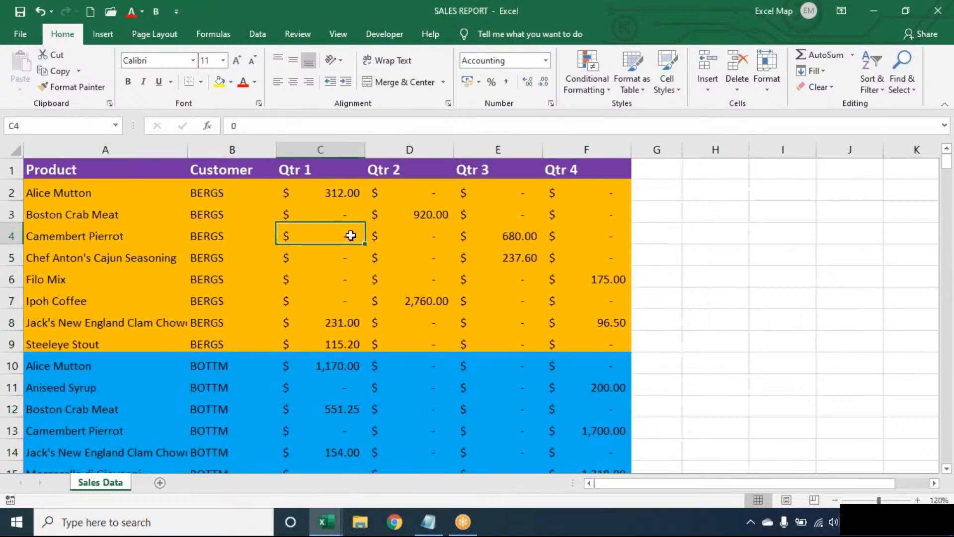
{"action": "key", "text": "ctrl+z"}
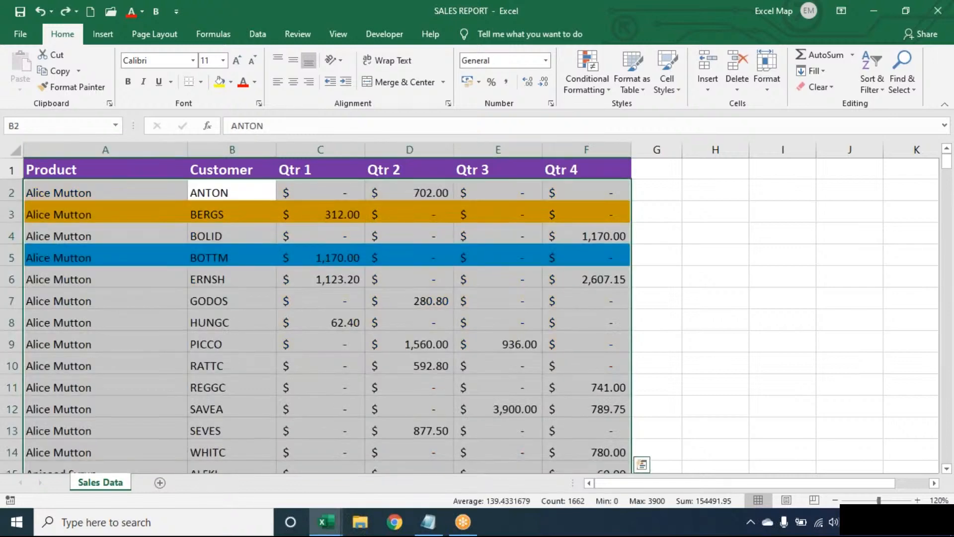
Step: Clear all conditional formatting rules from the entire sheet, leaving the table uncoloured
{"action": "left_click", "coordinate": [232, 215]}
{"action": "key", "text": "ctrl+z"}
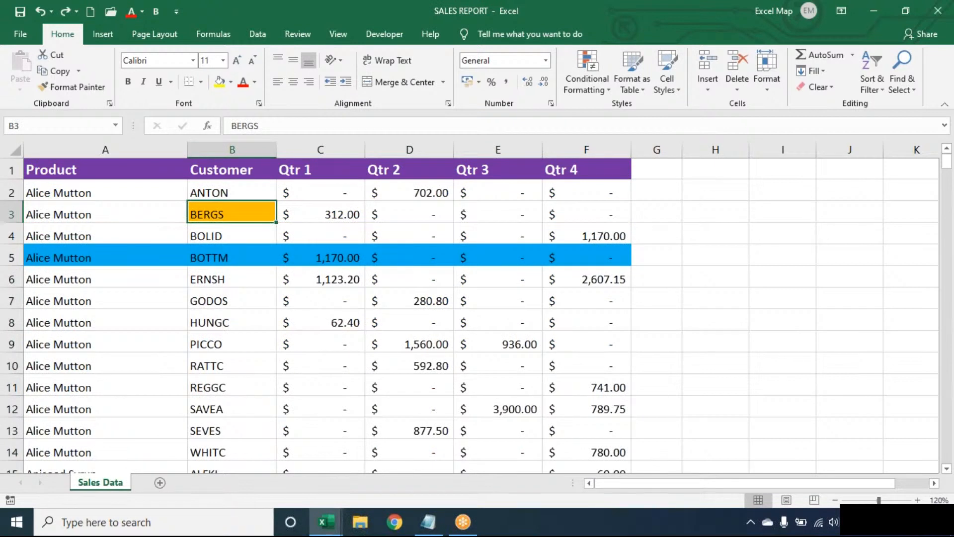
{"action": "key", "text": "ctrl+y"}
{"action": "key", "text": "Up"}
{"action": "key", "text": "Up"}
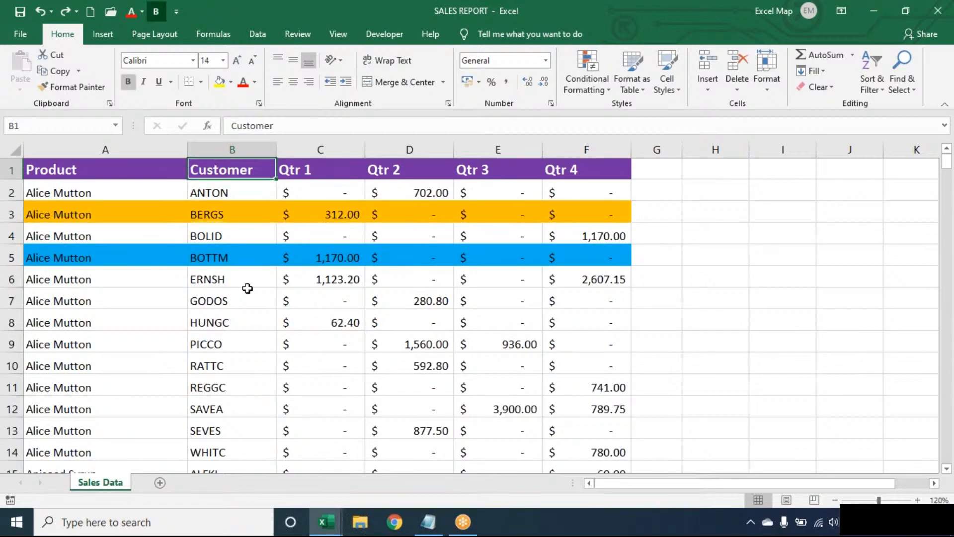
{"action": "left_click", "coordinate": [231, 300]}
{"action": "left_click", "coordinate": [592, 73]}
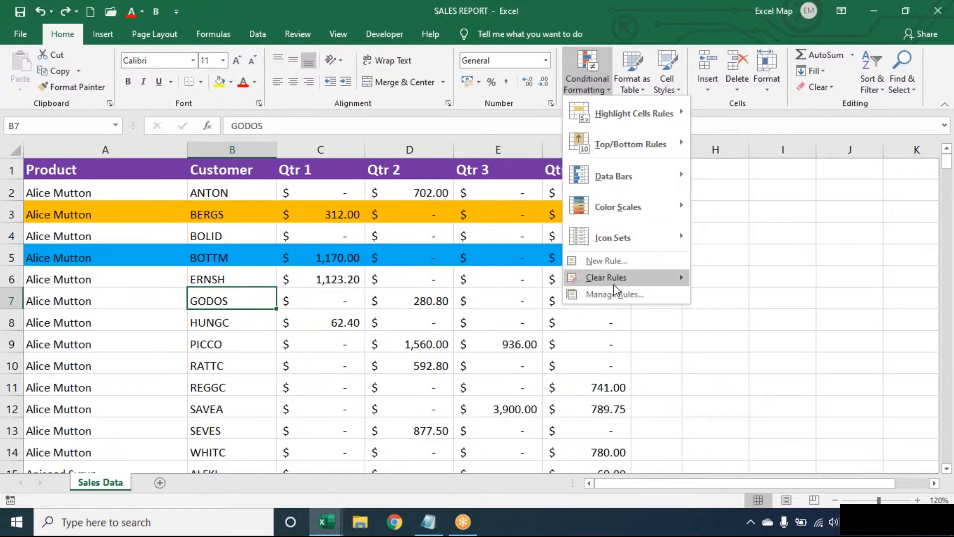
{"action": "mouse_move", "coordinate": [622, 282]}
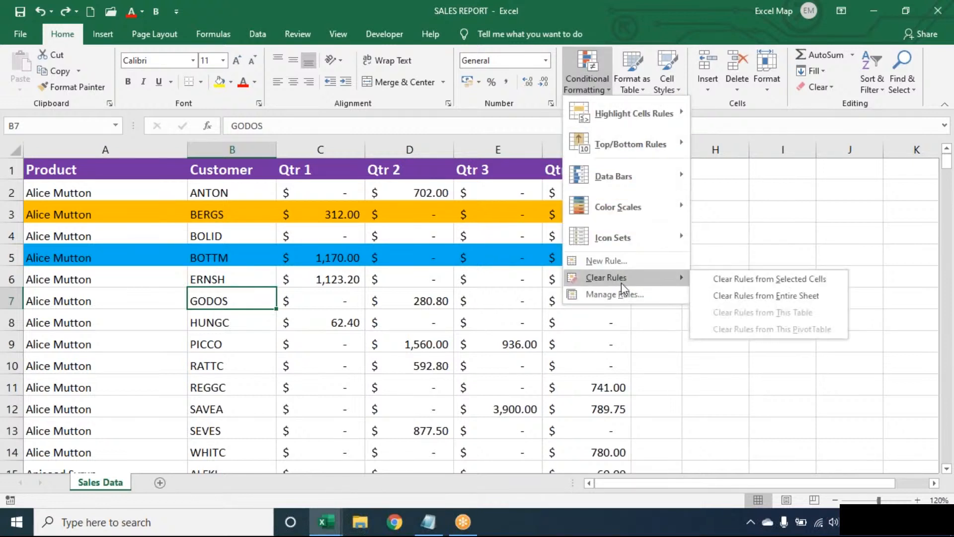
{"action": "left_click", "coordinate": [742, 297]}
{"action": "left_click", "coordinate": [305, 283]}
{"action": "left_click", "coordinate": [231, 232]}
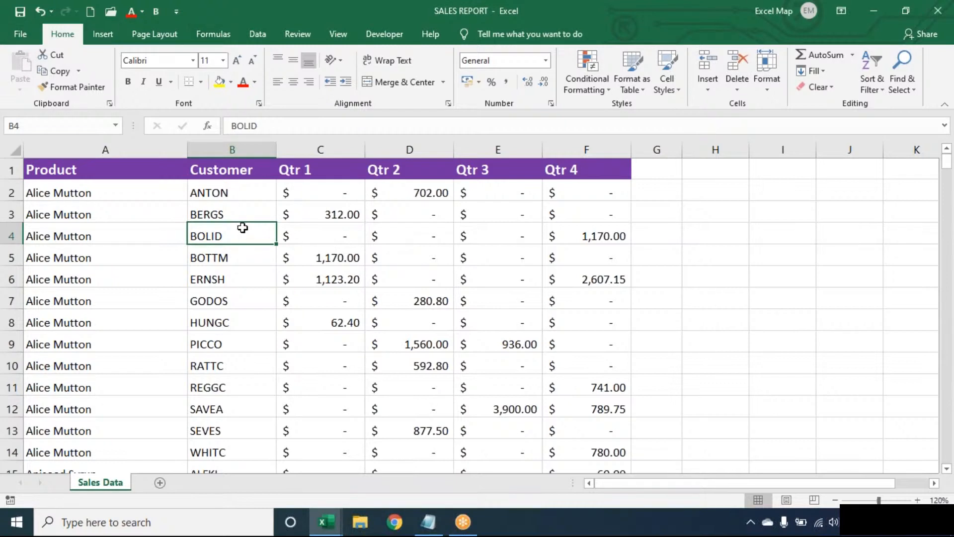
Step: Browse the Lookup & Reference function list on the Formulas tab
{"action": "left_click", "coordinate": [222, 37]}
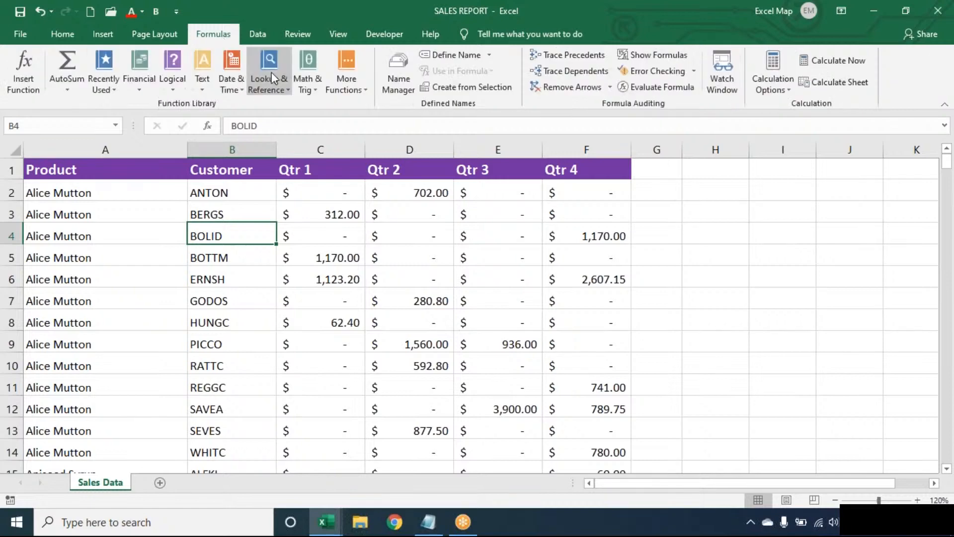
{"action": "left_click", "coordinate": [271, 72]}
{"action": "left_click", "coordinate": [173, 202]}
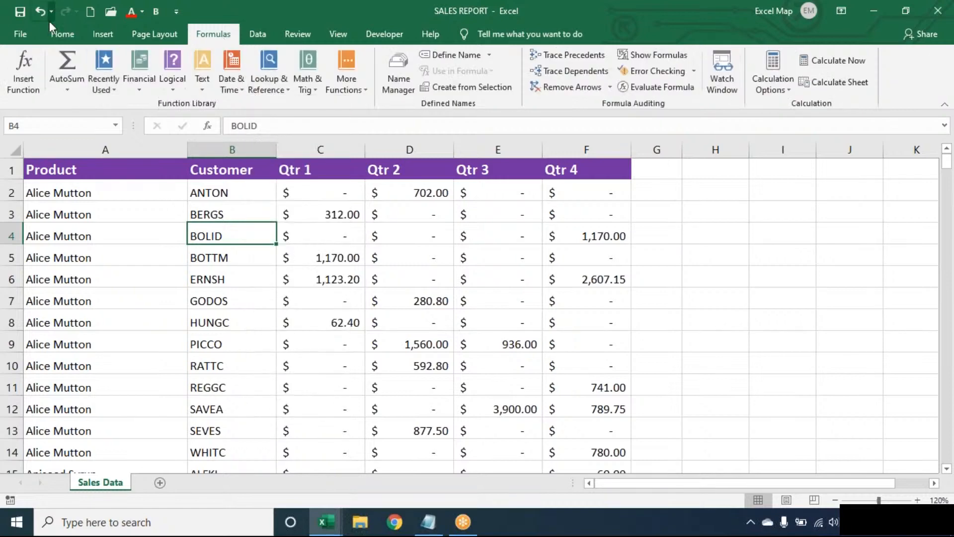
Step: Open the password-protected LookupFunctions workbook from the Recent list, then switch to Notepad
{"action": "left_click", "coordinate": [34, 31]}
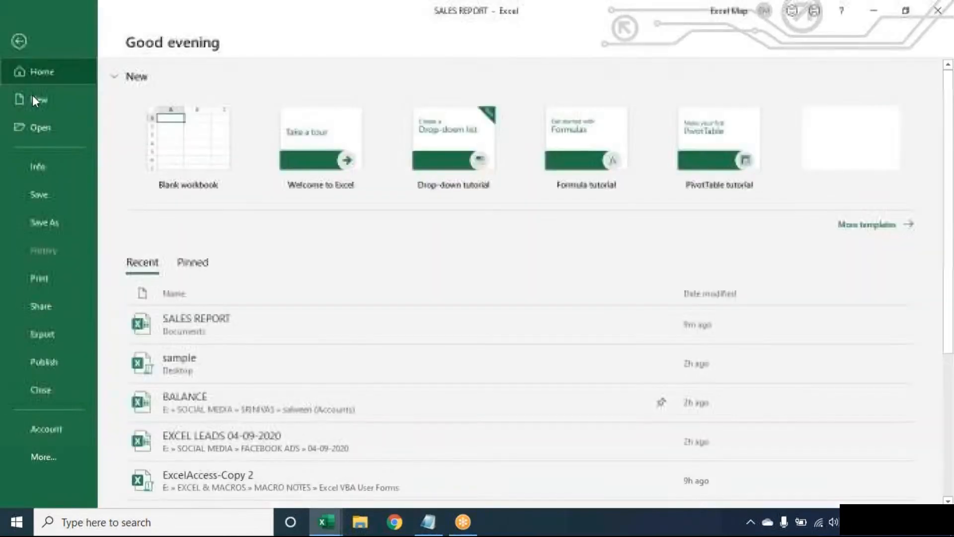
{"action": "left_click", "coordinate": [50, 129]}
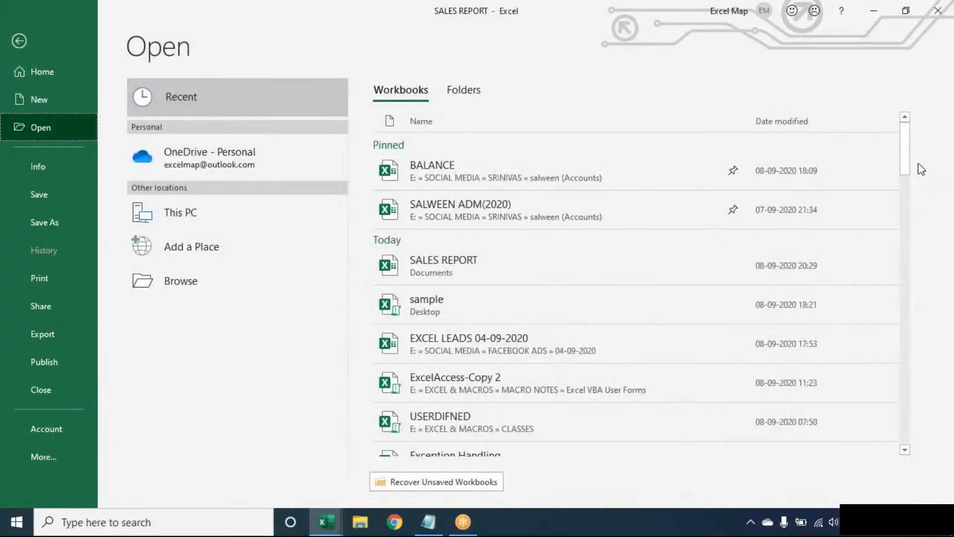
{"action": "left_click_drag", "start_coordinate": [904, 178], "coordinate": [914, 246]}
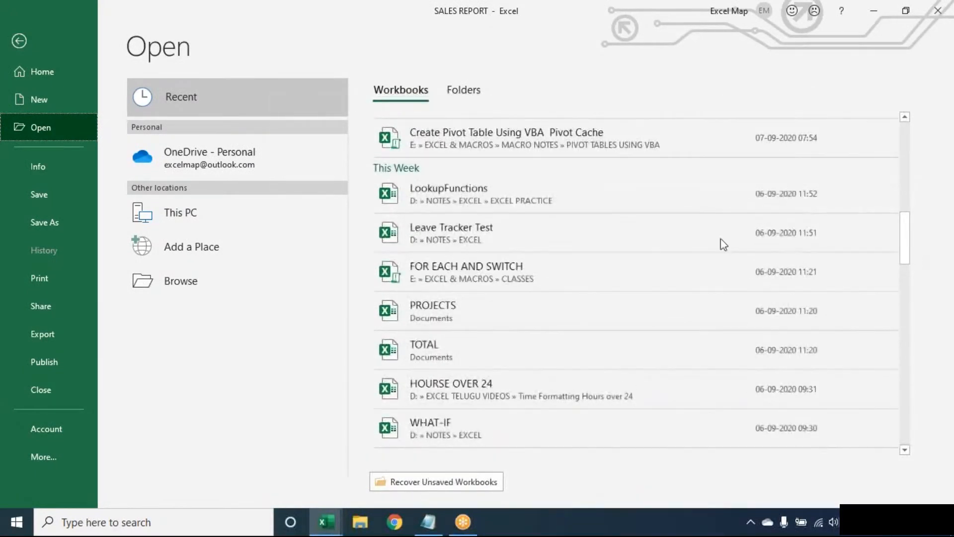
{"action": "left_click", "coordinate": [701, 208]}
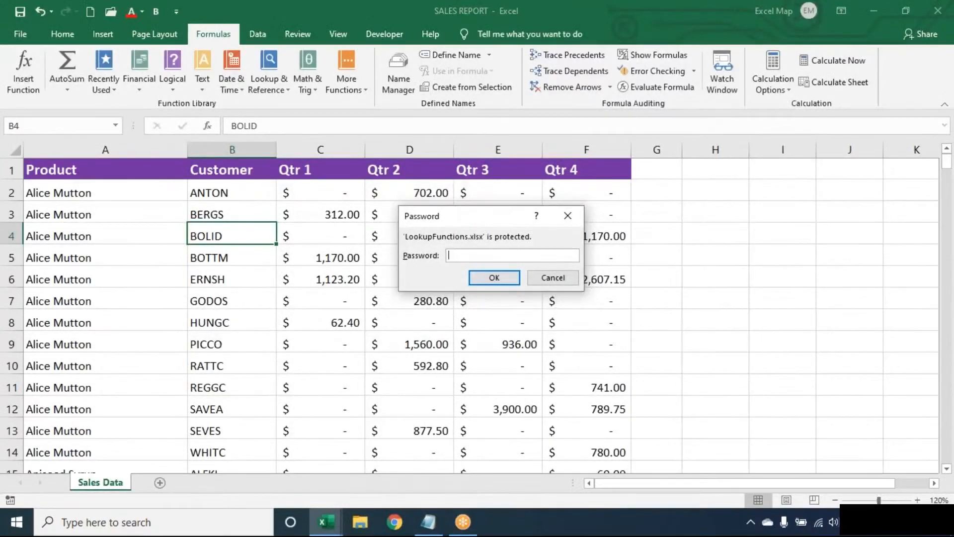
{"action": "type", "text": "•••••"}
{"action": "key", "text": "Return"}
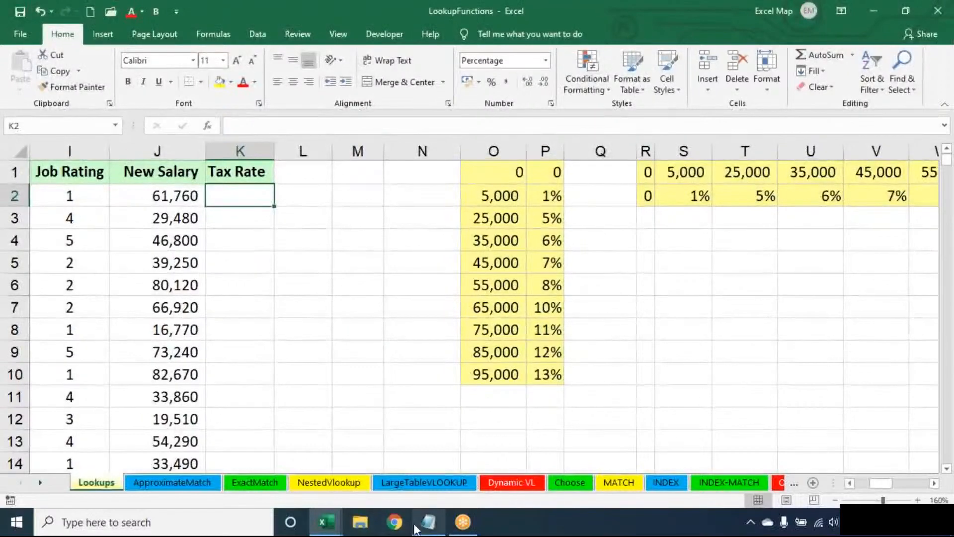
{"action": "left_click", "coordinate": [435, 526]}
Step: Replace the Notepad text with the heading 'Lookup & Reference:' and a dashed underline
{"action": "key", "text": "ctrl+a"}
{"action": "key", "text": "Return"}
{"action": "key", "text": "Return"}
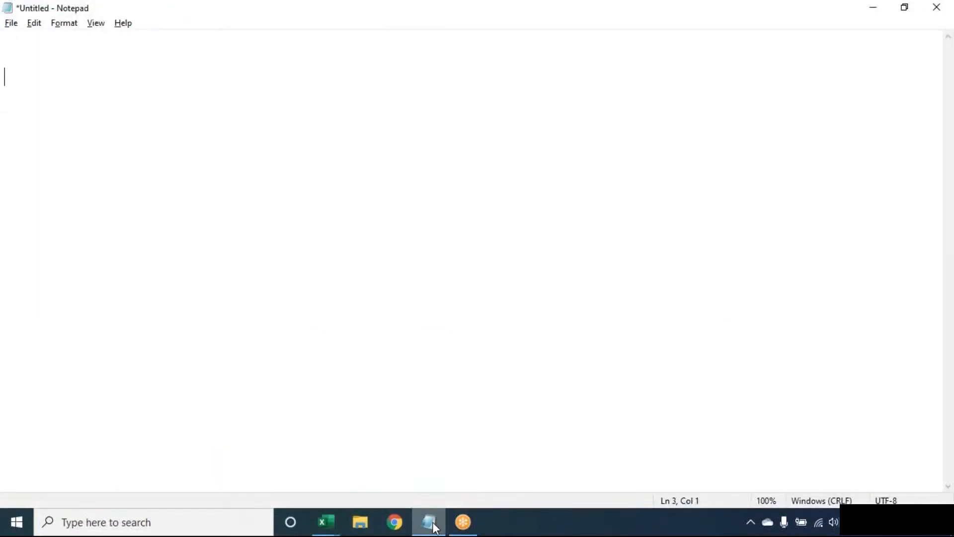
{"action": "type", "text": "Lookup *&"}
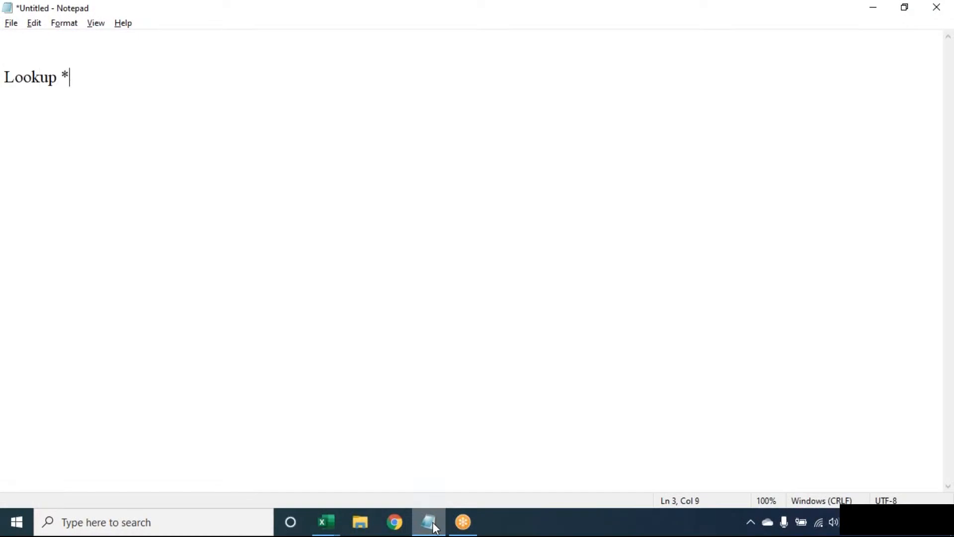
{"action": "key", "text": "BackSpace"}
{"action": "key", "text": "BackSpace"}
{"action": "type", "text": "& Reference:"}
{"action": "key", "text": "Return"}
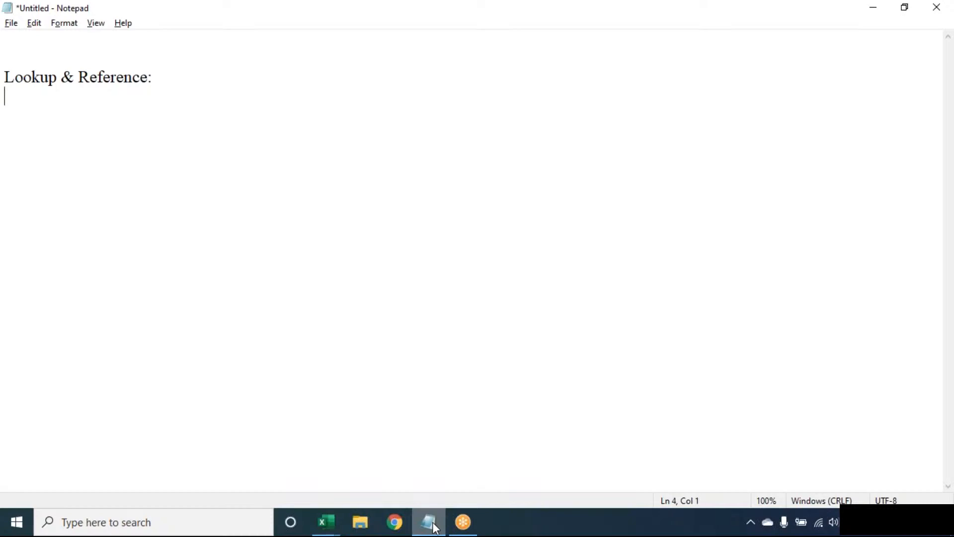
{"action": "type", "text": "--------------------------"}
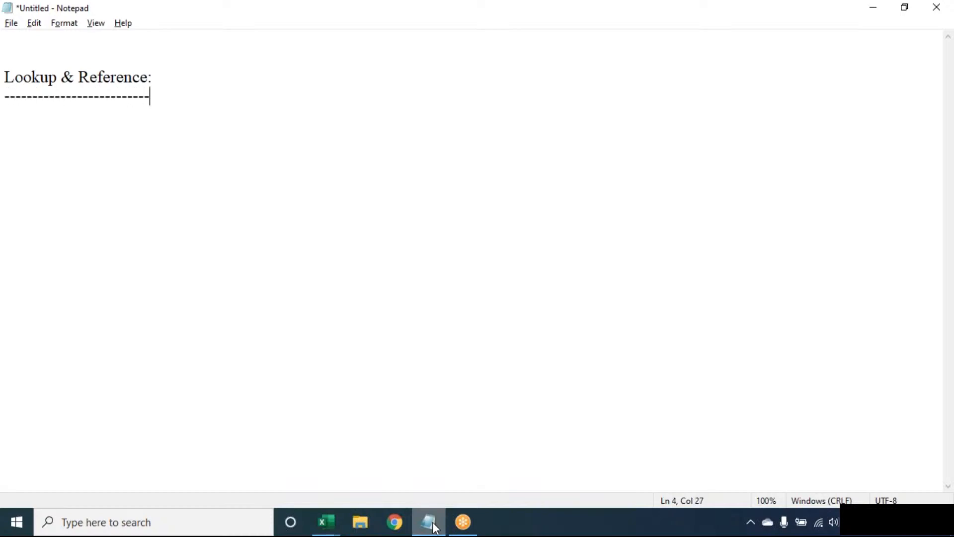
{"action": "key", "text": "Return"}
{"action": "left_click", "coordinate": [664, 24]}
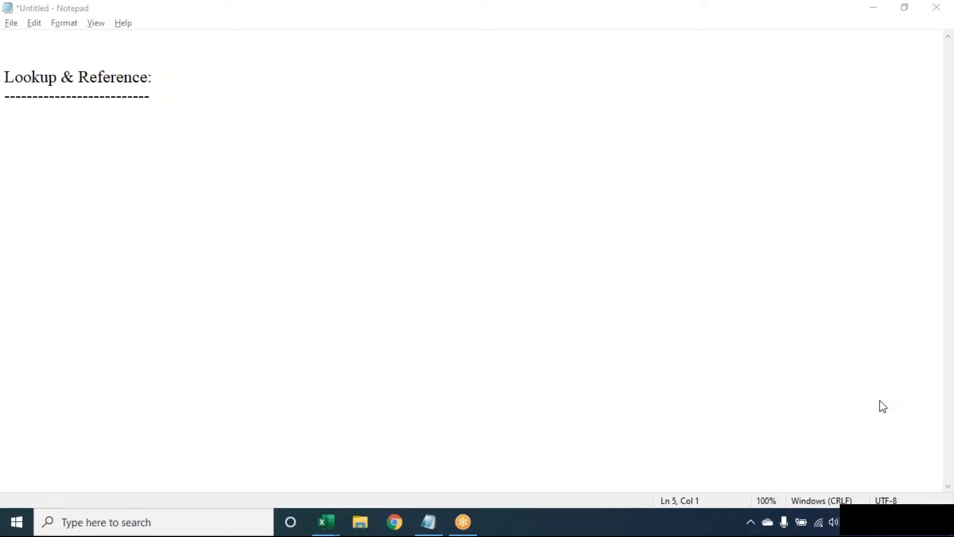
Step: Select all the Notepad text and delete the heading and its dashes
{"action": "left_click", "coordinate": [711, 63]}
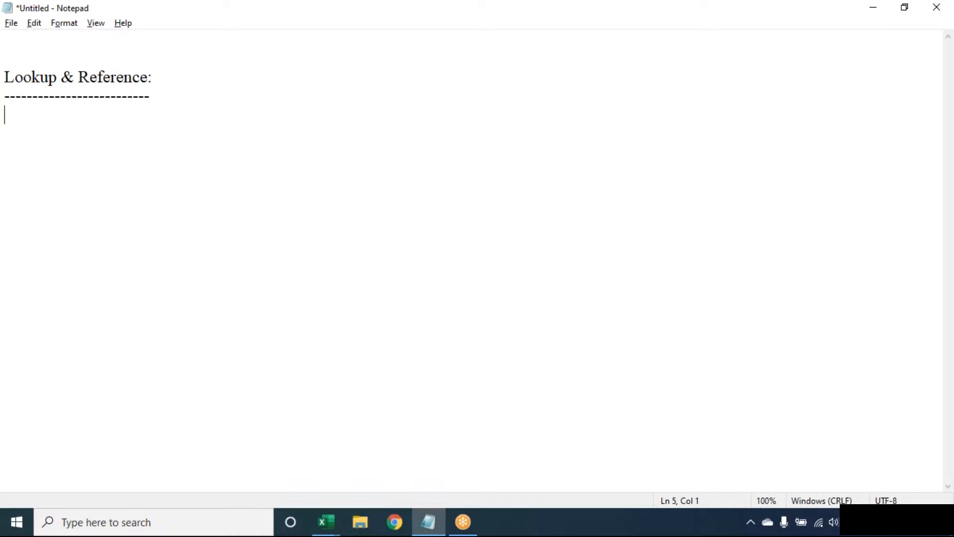
{"action": "left_click", "coordinate": [666, 19]}
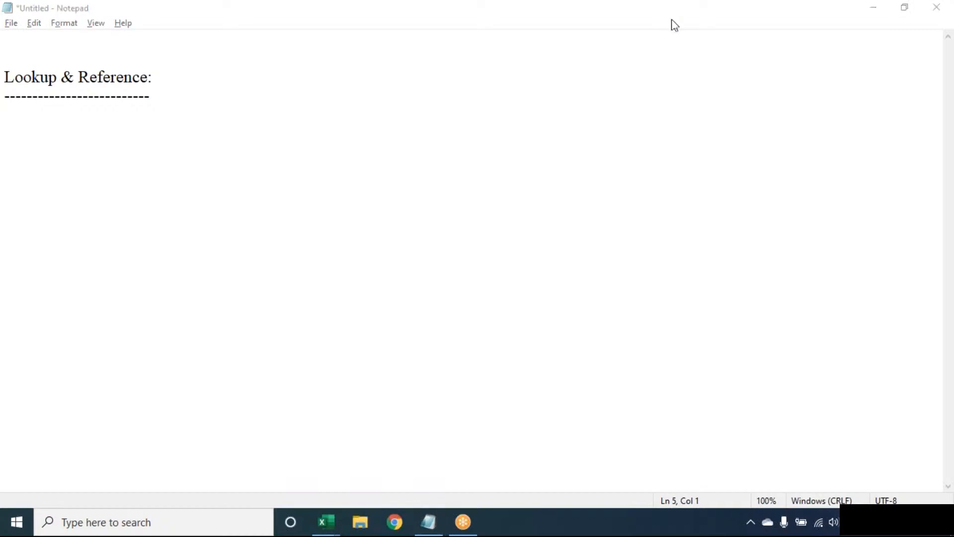
{"action": "left_click", "coordinate": [270, 204]}
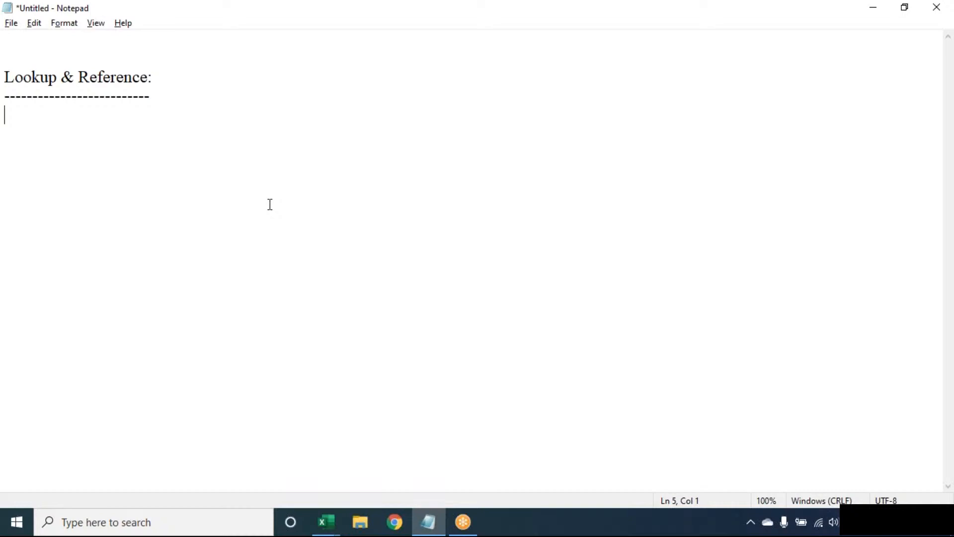
{"action": "key", "text": "ctrl+a"}
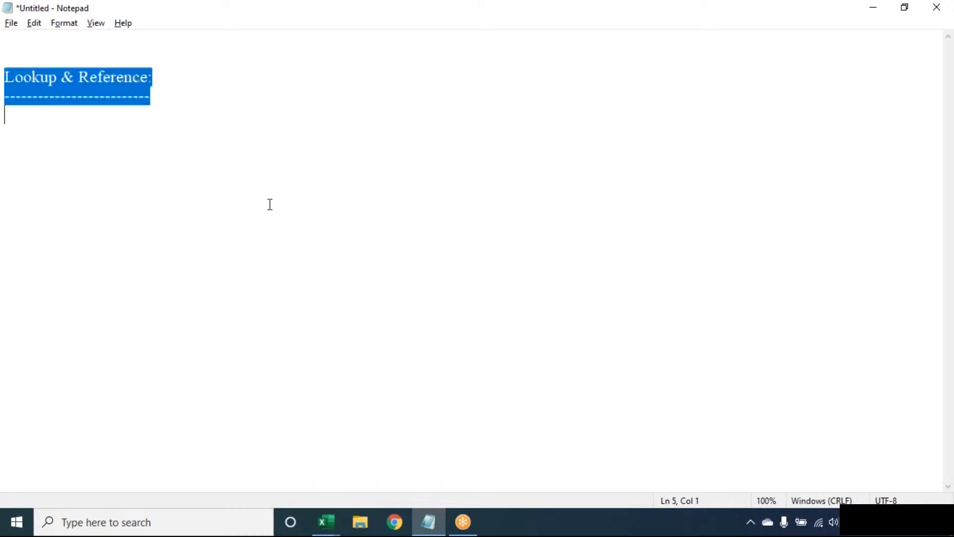
{"action": "key", "text": "BackSpace"}
{"action": "key", "text": "Return"}
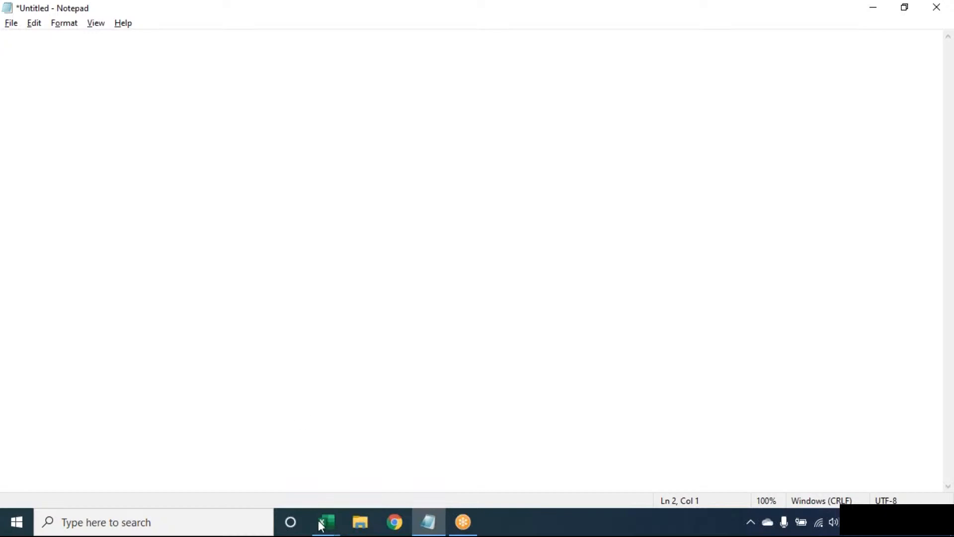
Step: Switch back to the Book1 workbook and select its data, cancelling the save prompt
{"action": "mouse_move", "coordinate": [326, 522]}
{"action": "left_click", "coordinate": [179, 479]}
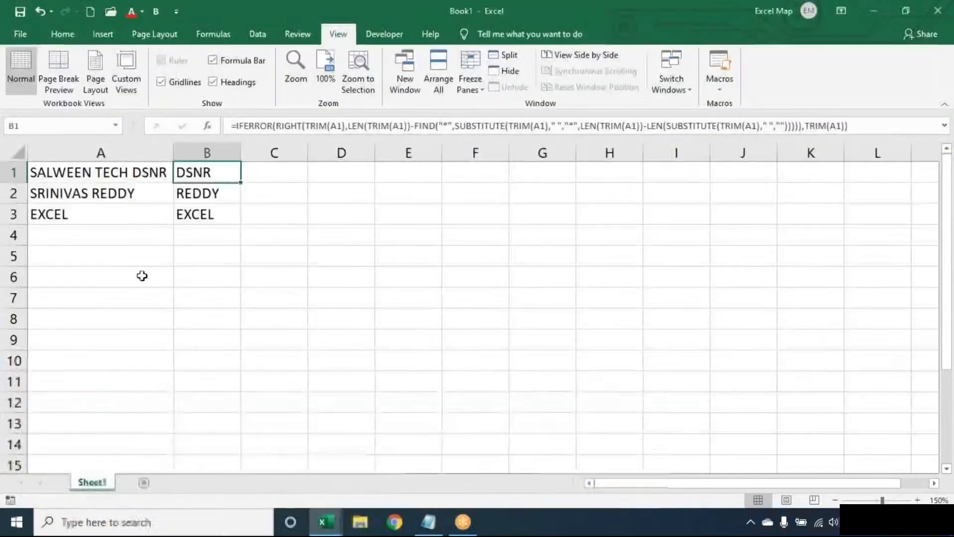
{"action": "key", "text": "ctrl+a"}
{"action": "key", "text": "ctrl+s"}
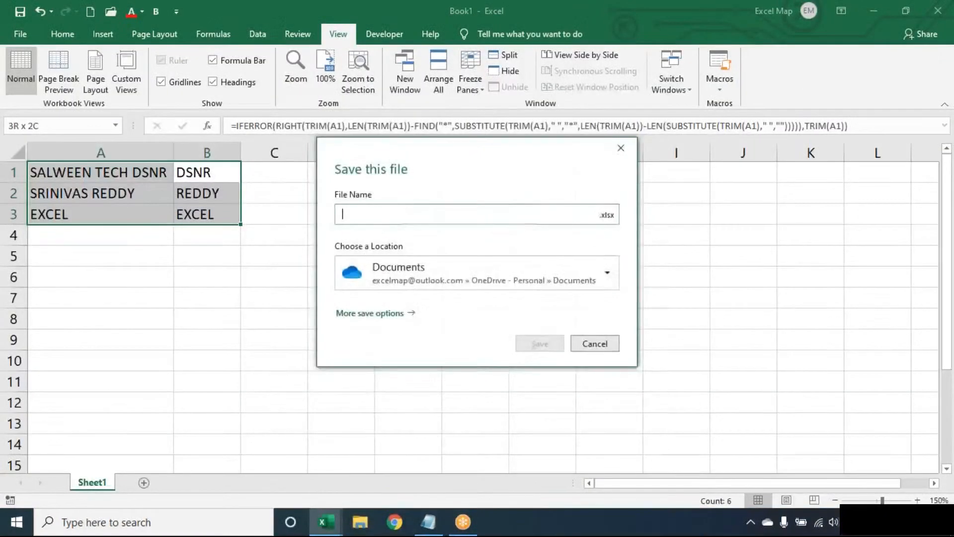
{"action": "key", "text": "Escape"}
Step: Delete the contents of A1:B3, then copy the B1 formula down to B3
{"action": "key", "text": "Delete"}
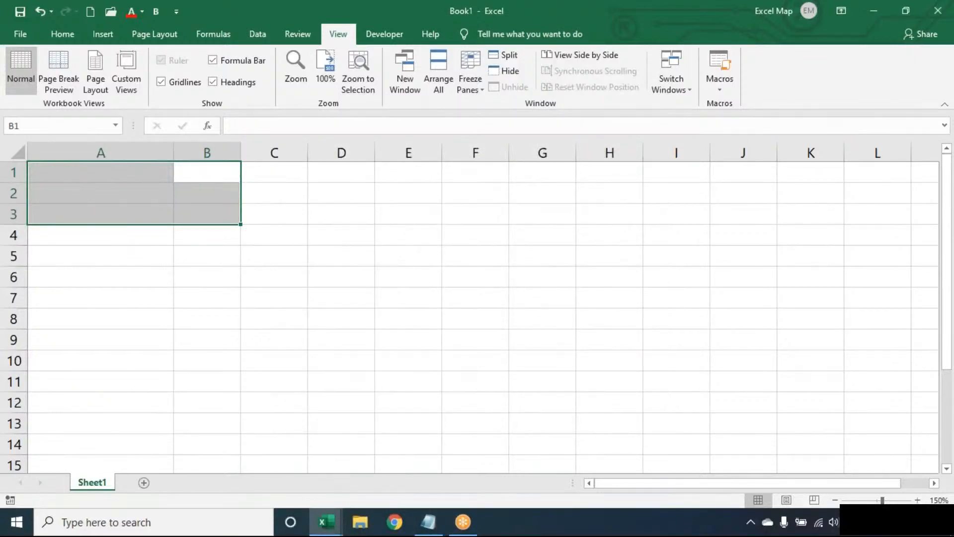
{"action": "key", "text": "Left"}
{"action": "key", "text": "shift+Down"}
{"action": "key", "text": "shift+Down"}
{"action": "key", "text": "shift+Down"}
{"action": "key", "text": "shift+Down"}
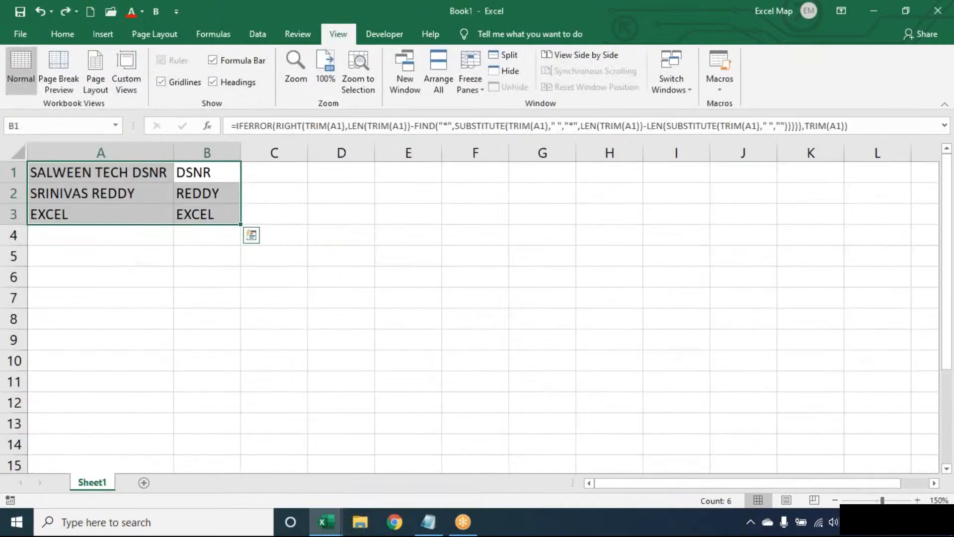
{"action": "left_click", "coordinate": [274, 172]}
{"action": "left_click", "coordinate": [207, 172]}
{"action": "double_click", "coordinate": [240, 182]}
{"action": "key", "text": "Delete"}
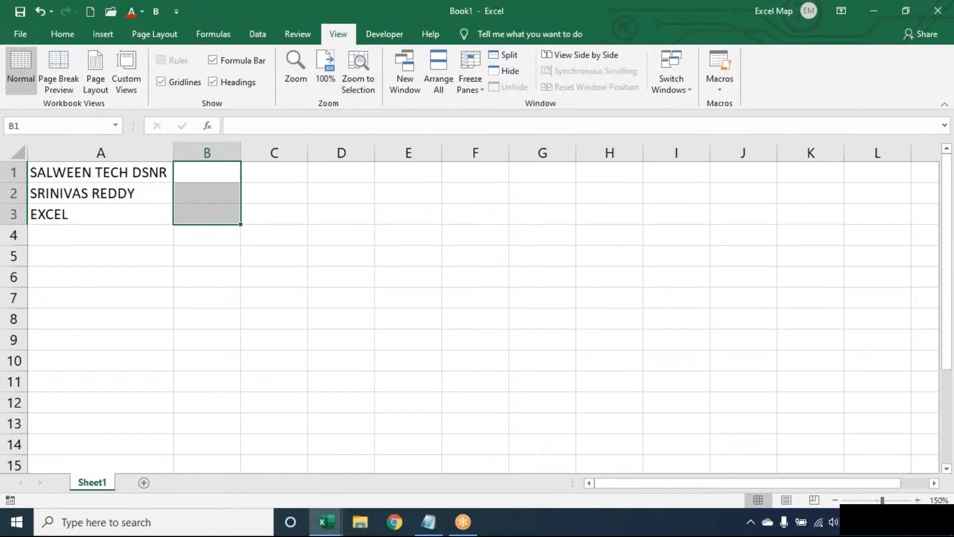
{"action": "left_click", "coordinate": [206, 172]}
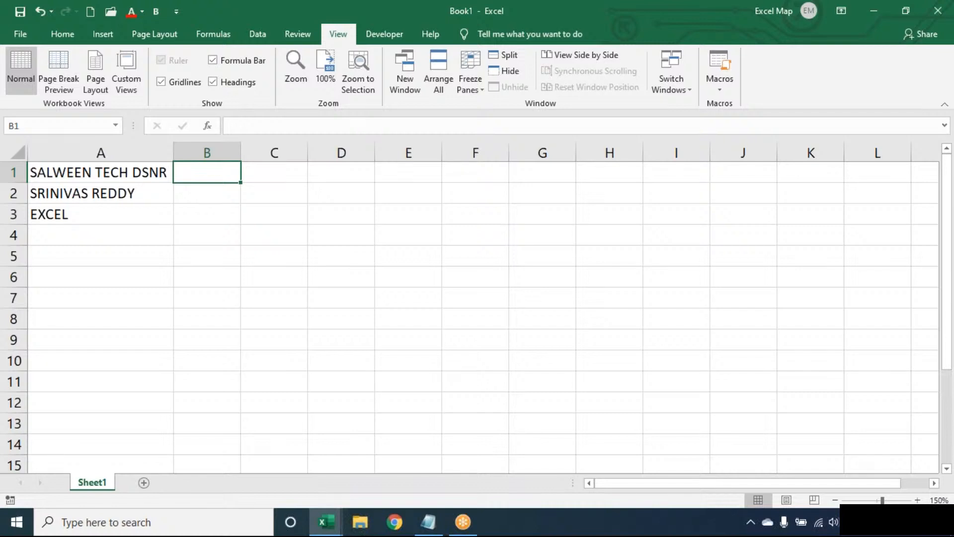
{"action": "left_click", "coordinate": [100, 173]}
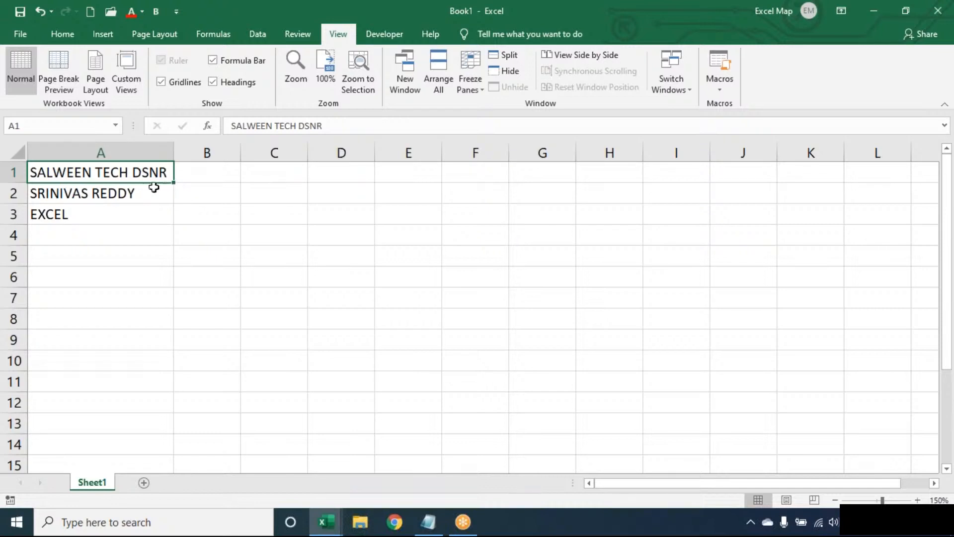
Step: Enter the value 1 in cell B1, correcting a mistyped 3 first
{"action": "left_click", "coordinate": [207, 171]}
{"action": "type", "text": "3"}
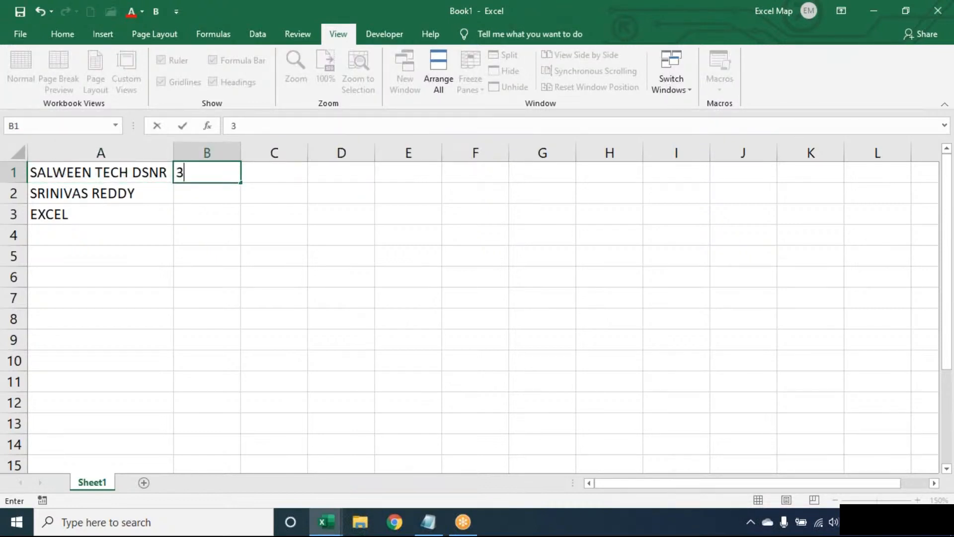
{"action": "key", "text": "BackSpace"}
{"action": "type", "text": "1"}
{"action": "key", "text": "ctrl+Return"}
{"action": "key", "text": "Return"}
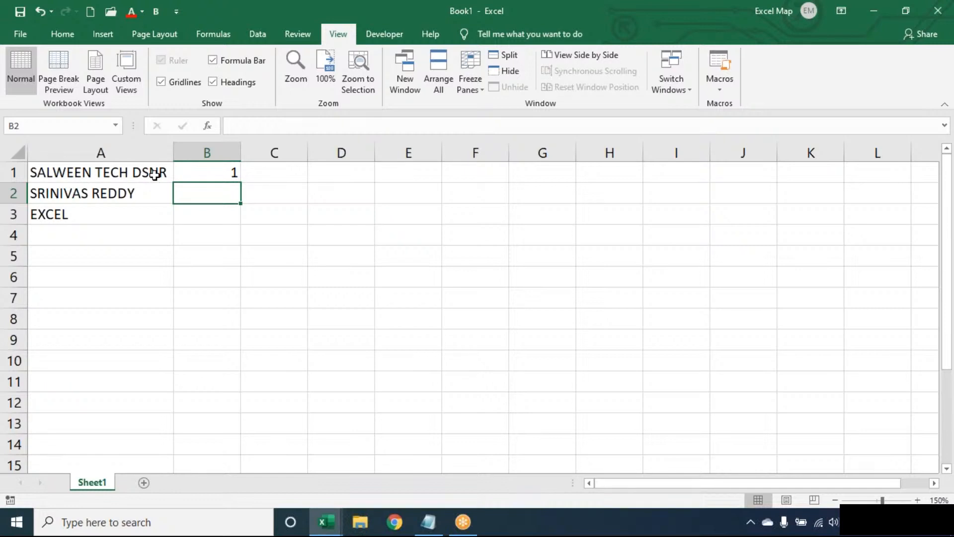
Step: Correct the text in A1 to 'SALWEEN TEECH DSENR'
{"action": "double_click", "coordinate": [114, 173]}
{"action": "type", "text": "e"}
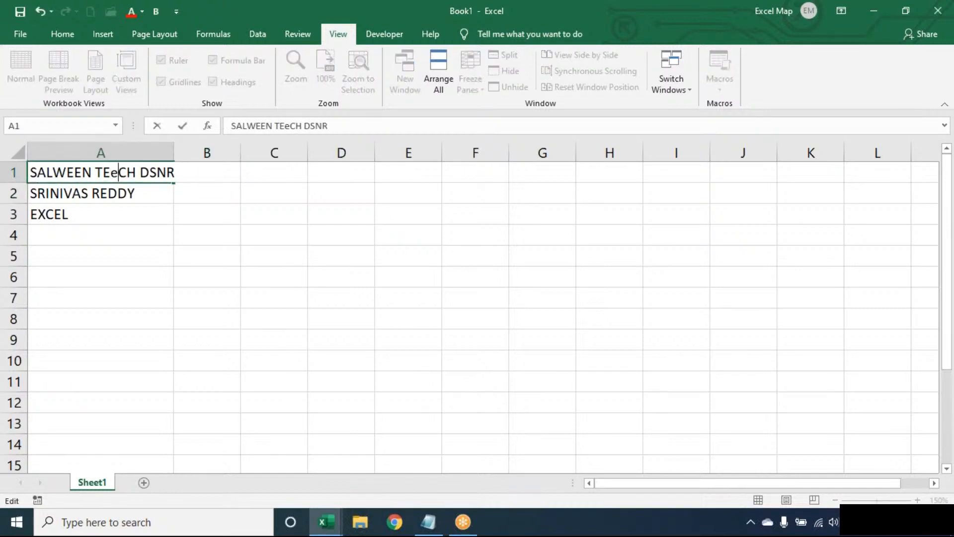
{"action": "key", "text": "Return"}
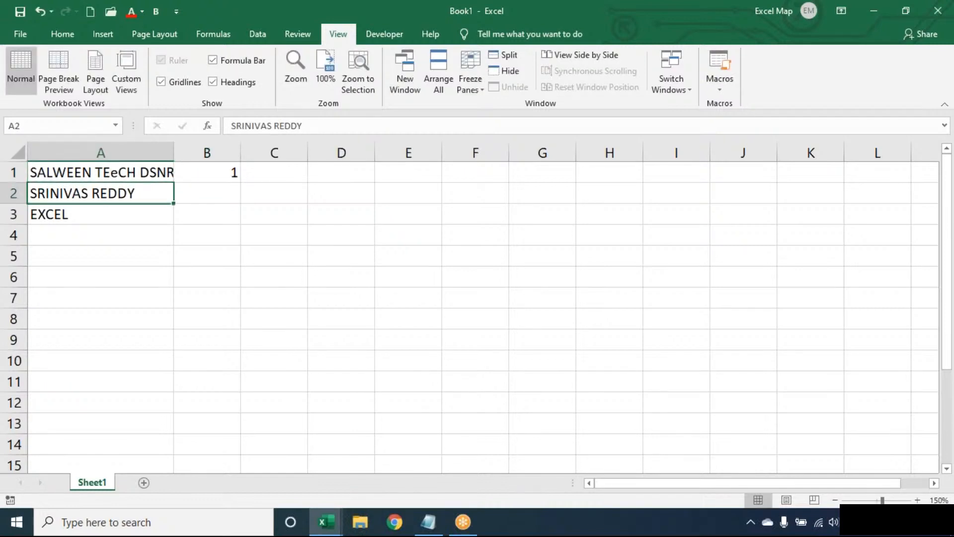
{"action": "double_click", "coordinate": [116, 172]}
{"action": "key", "text": "BackSpace"}
{"action": "type", "text": "E"}
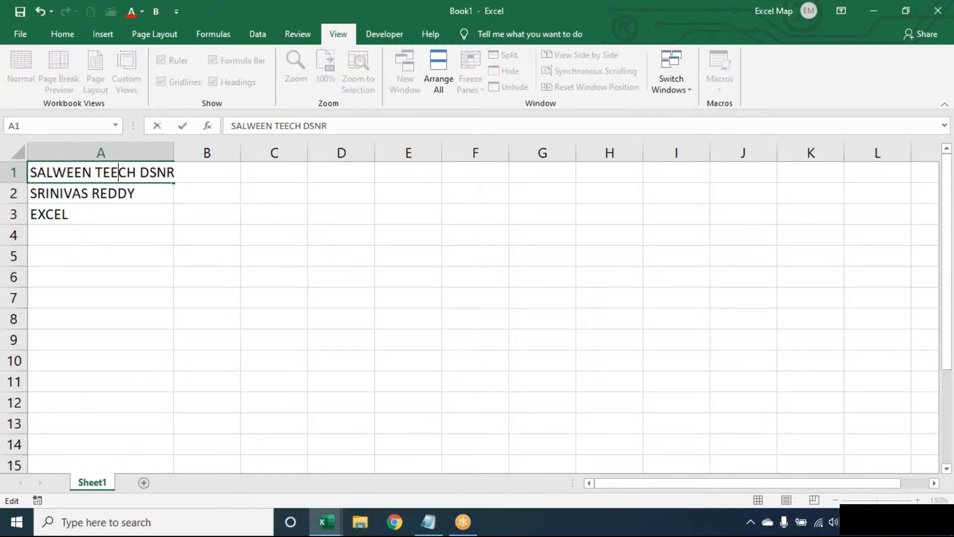
{"action": "left_click", "coordinate": [160, 170]}
{"action": "type", "text": "E"}
{"action": "key", "text": "Return"}
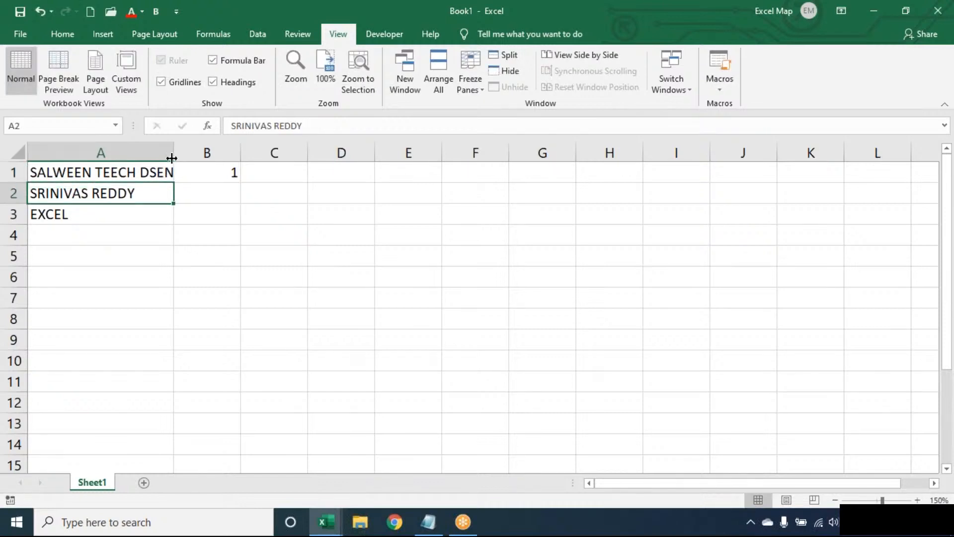
Step: AutoFit column A to the longest entry and clear the 1 from B1
{"action": "double_click", "coordinate": [173, 152]}
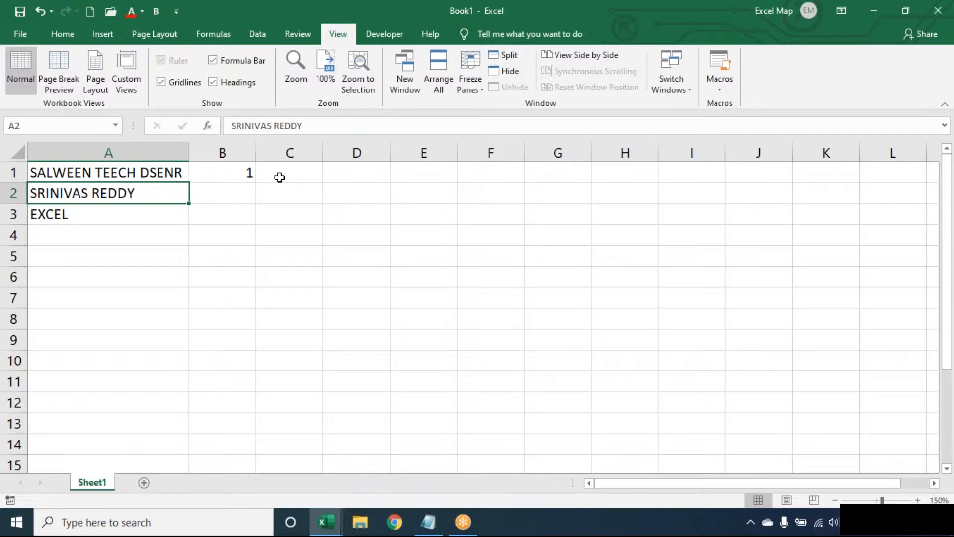
{"action": "left_click", "coordinate": [143, 172]}
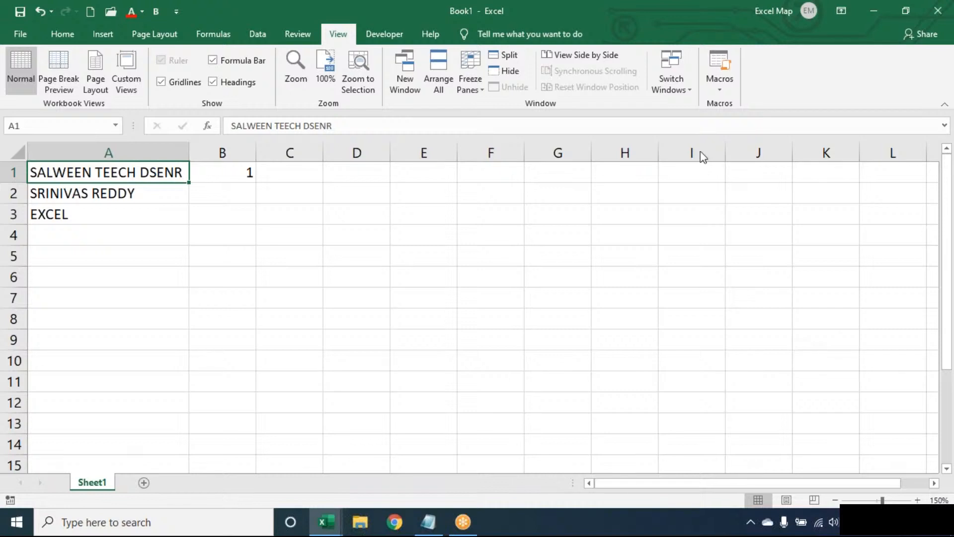
{"action": "left_click", "coordinate": [251, 172]}
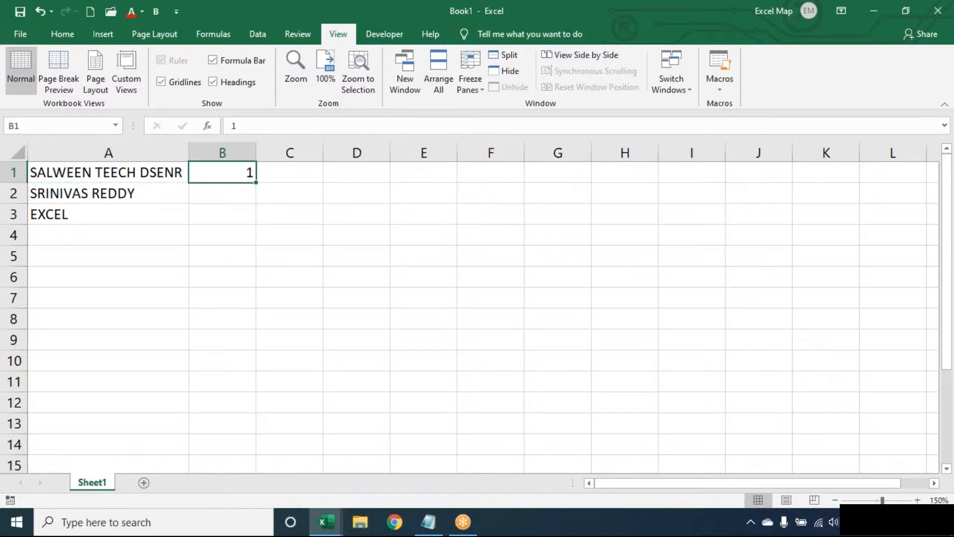
{"action": "key", "text": "Delete"}
{"action": "left_click", "coordinate": [937, 10]}
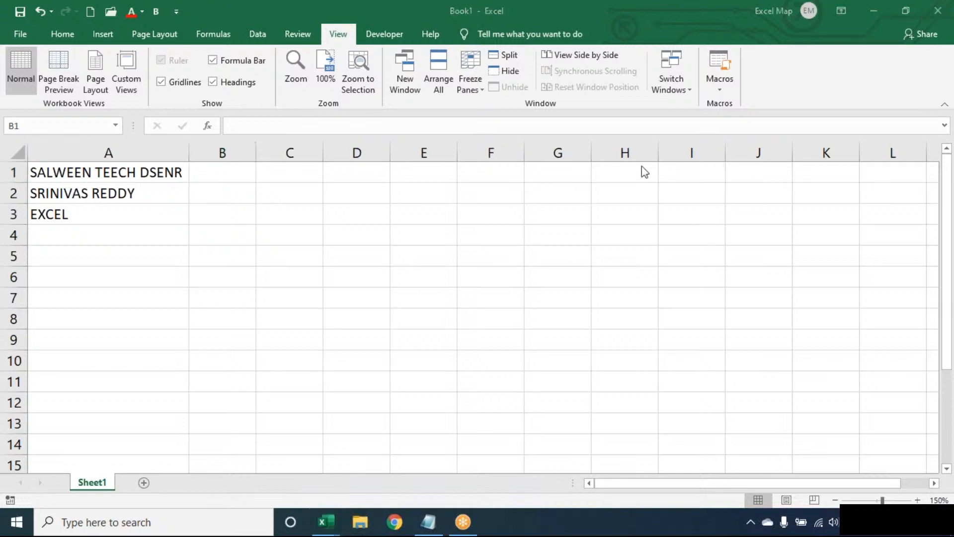